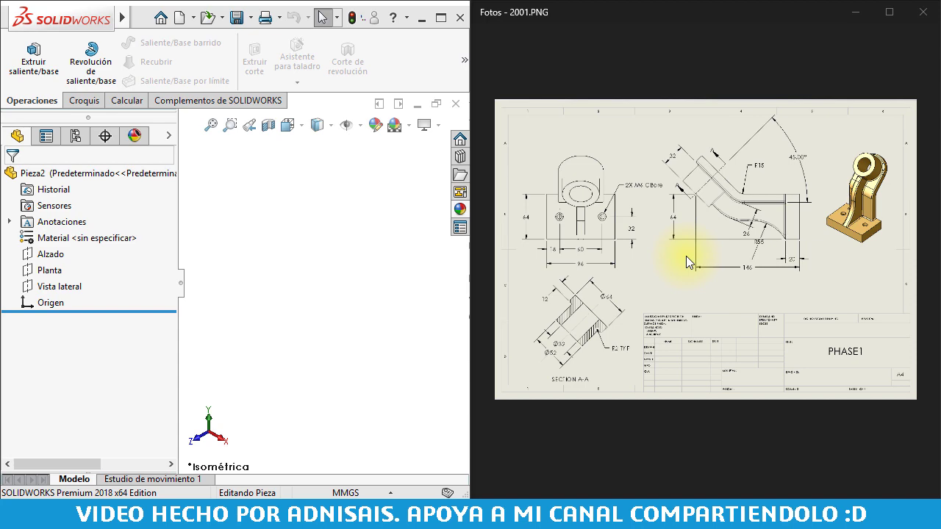
Study the reference drawing's counterbored hole detail, 45° angled arm and 3D render
double_click(854, 199)
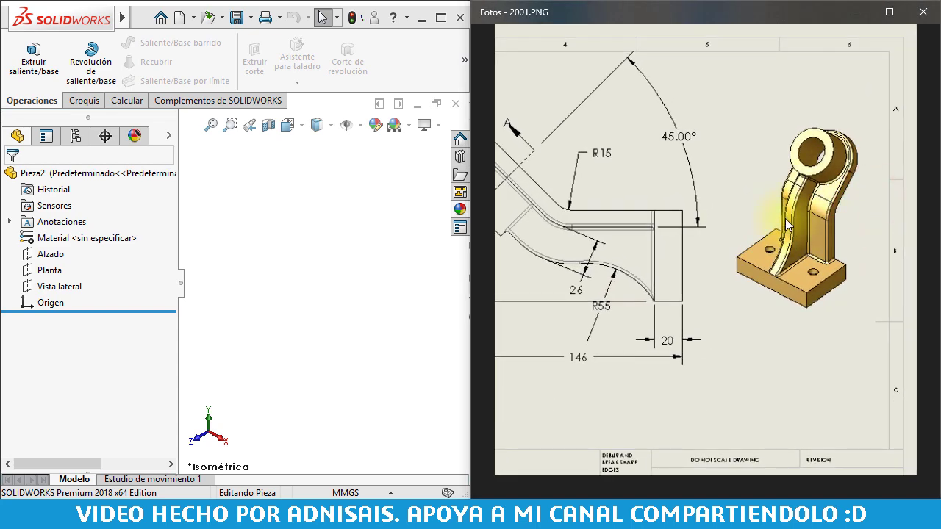
left_click_drag(720, 248, 836, 238)
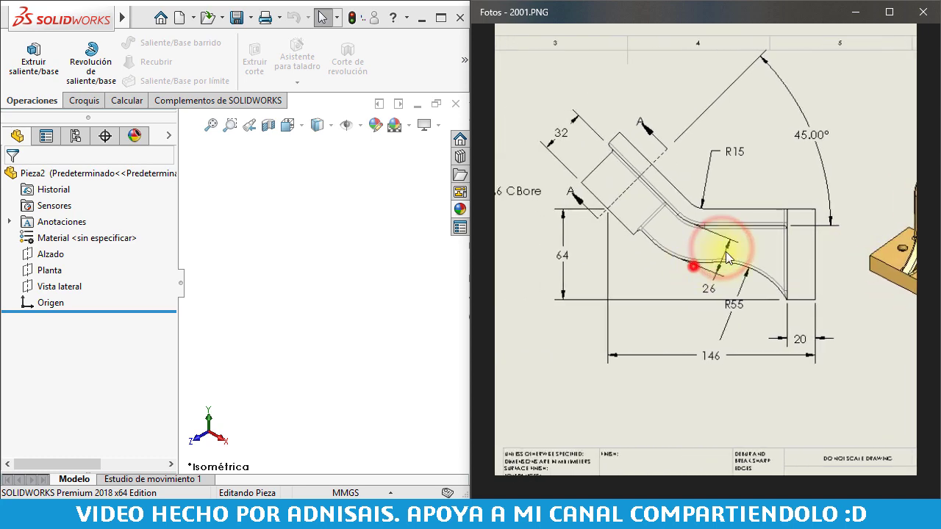
left_click_drag(726, 251, 804, 256)
mouse_move(661, 227)
left_mouse_down()
mouse_move(672, 212)
mouse_move(668, 173)
mouse_move(570, 205)
left_mouse_up()
left_click_drag(867, 234, 737, 231)
left_click_drag(793, 227, 637, 260)
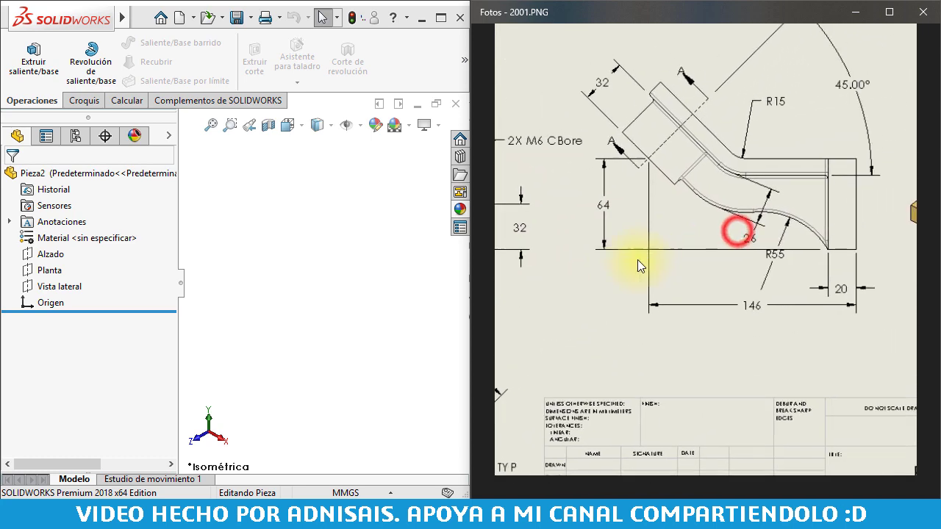
left_click_drag(739, 230, 530, 283)
left_click_drag(724, 293, 638, 293)
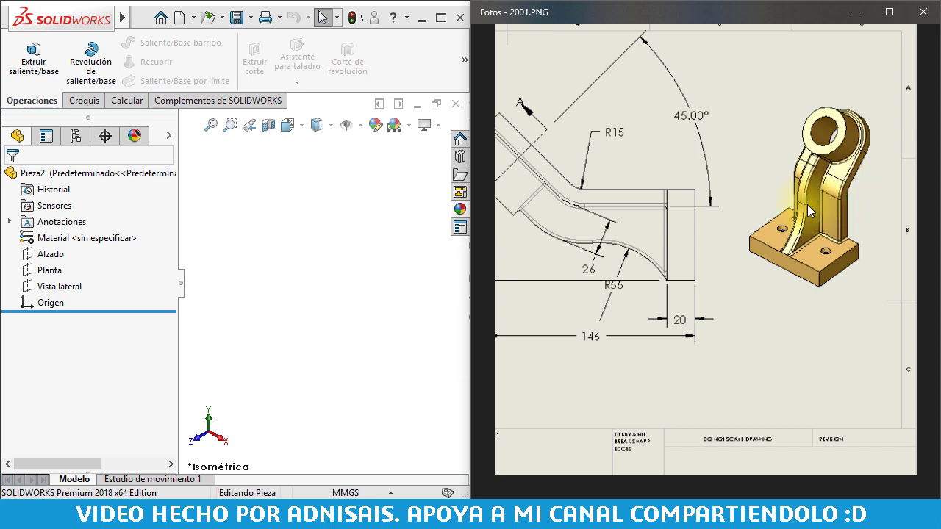
left_click_drag(695, 240, 780, 271)
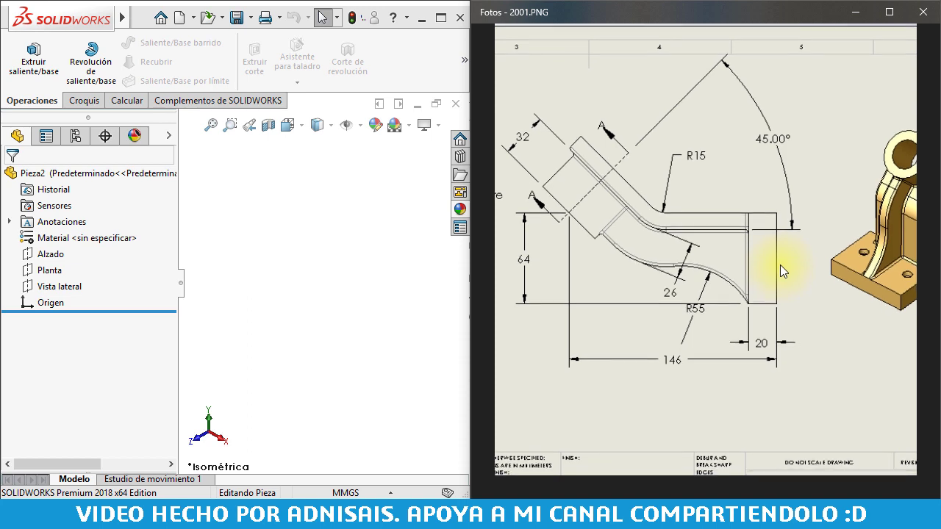
scroll(780, 271, "down", 2)
scroll(745, 271, "down", 2)
scroll(766, 263, "down", 2)
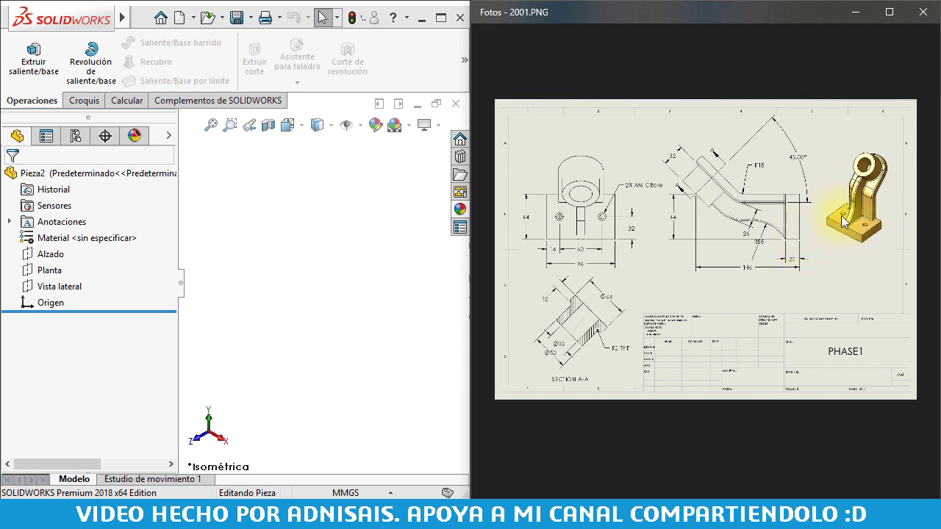
scroll(843, 223, "up", 3)
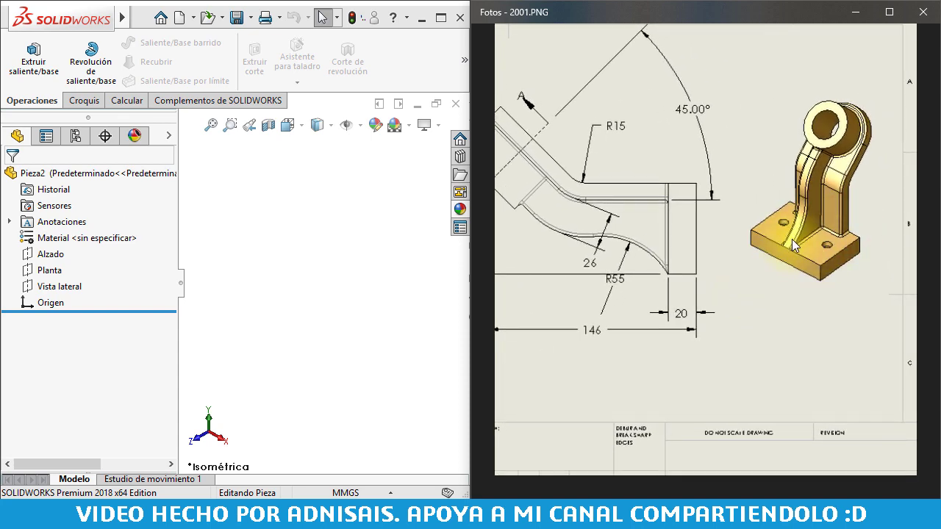
Start a sketch on Vista lateral and draw a corner rectangle from the origin
left_click(57, 288)
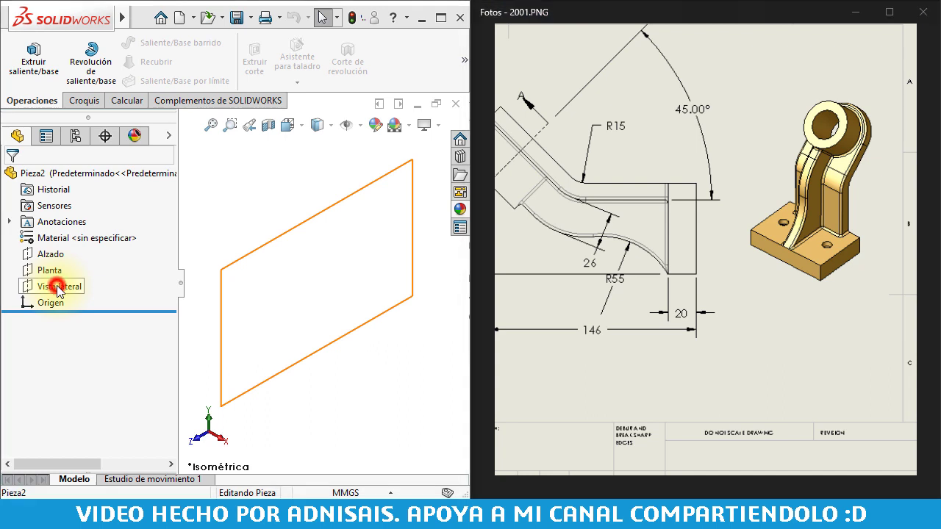
left_click(74, 266)
left_click(101, 64)
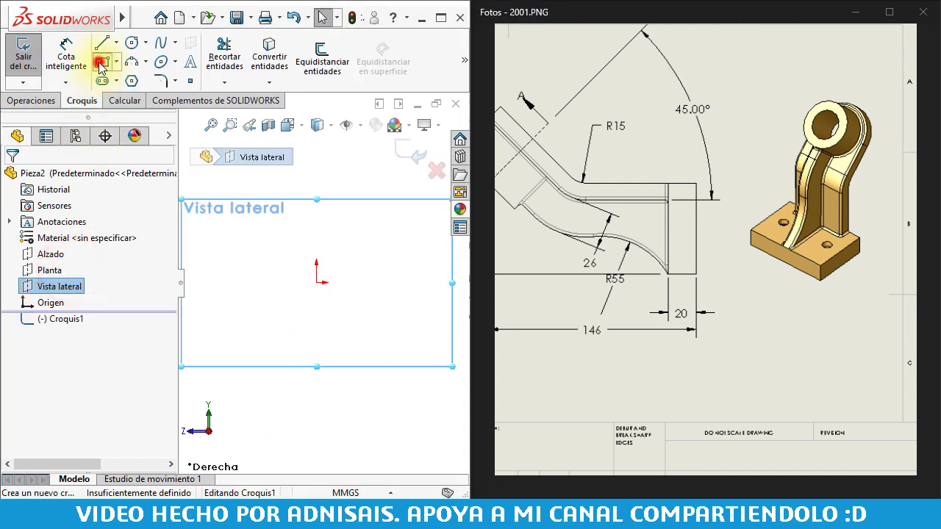
left_click(316, 281)
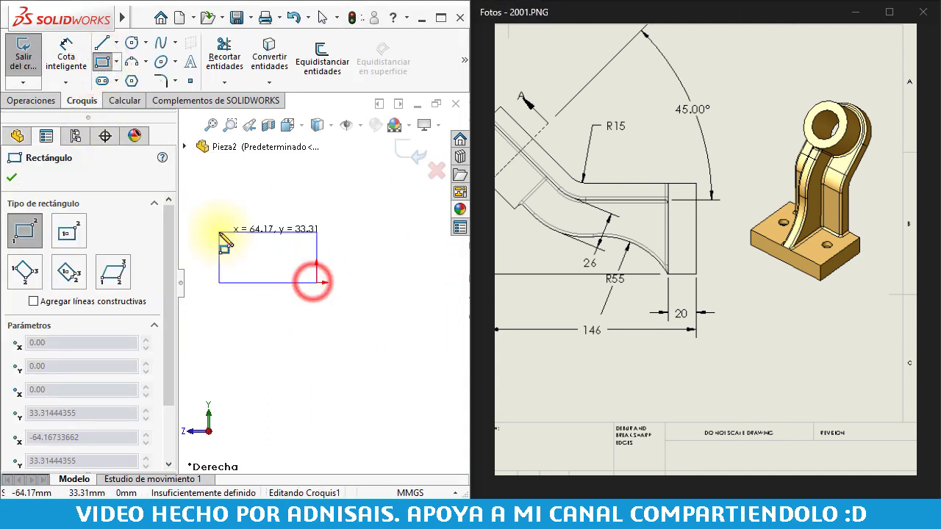
left_click(197, 233)
Dimension the rectangle 64 mm wide and 20 mm high
left_click(66, 57)
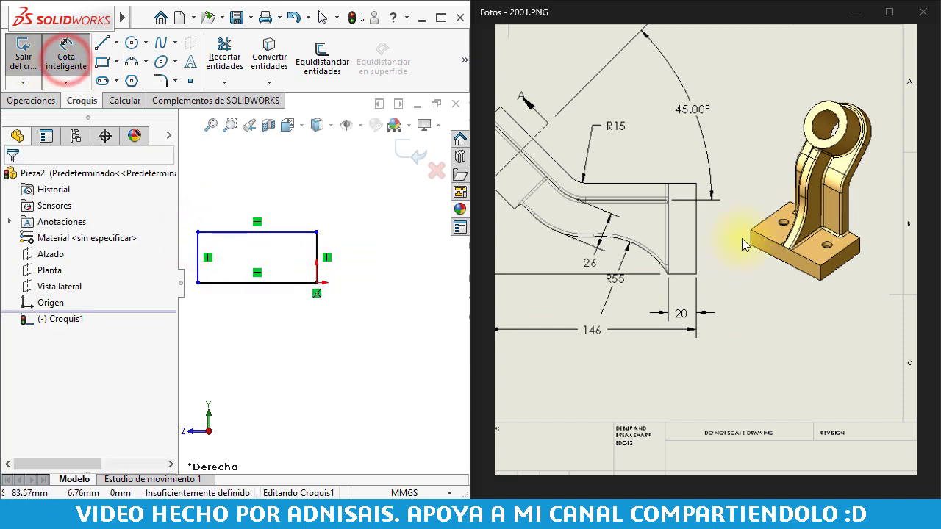
left_click_drag(621, 267, 749, 215)
mouse_move(610, 234)
left_mouse_down()
mouse_move(737, 226)
mouse_move(702, 291)
mouse_move(767, 307)
left_mouse_up()
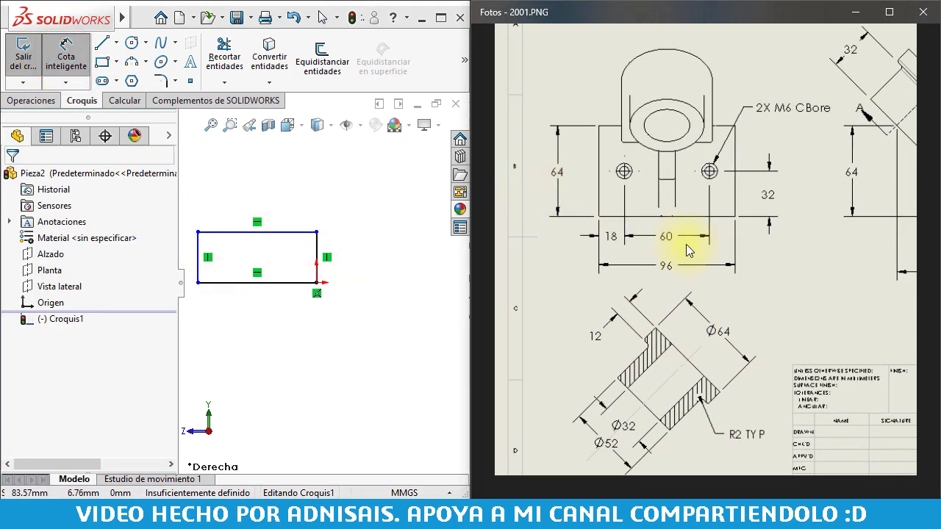
mouse_move(772, 247)
left_mouse_down()
mouse_move(544, 254)
mouse_move(627, 303)
left_mouse_up()
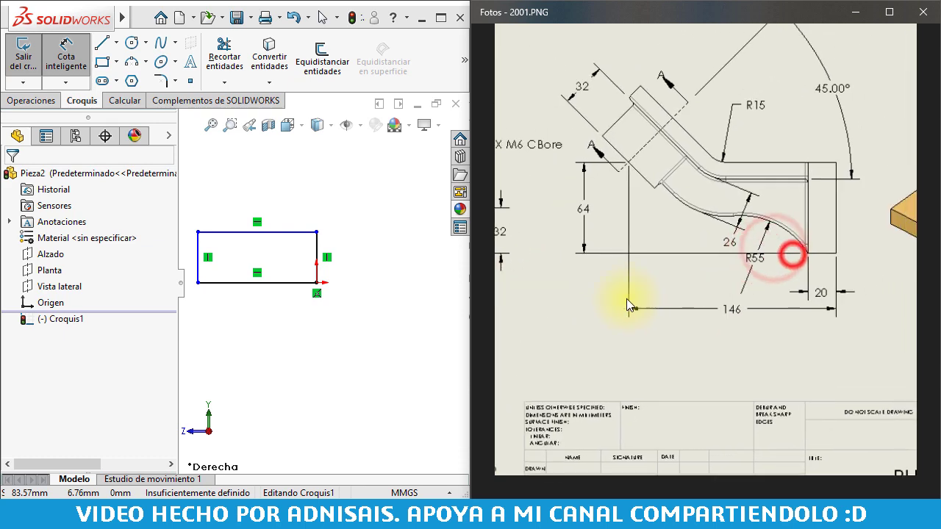
mouse_move(853, 307)
left_mouse_down()
mouse_move(739, 309)
mouse_move(885, 358)
left_mouse_up()
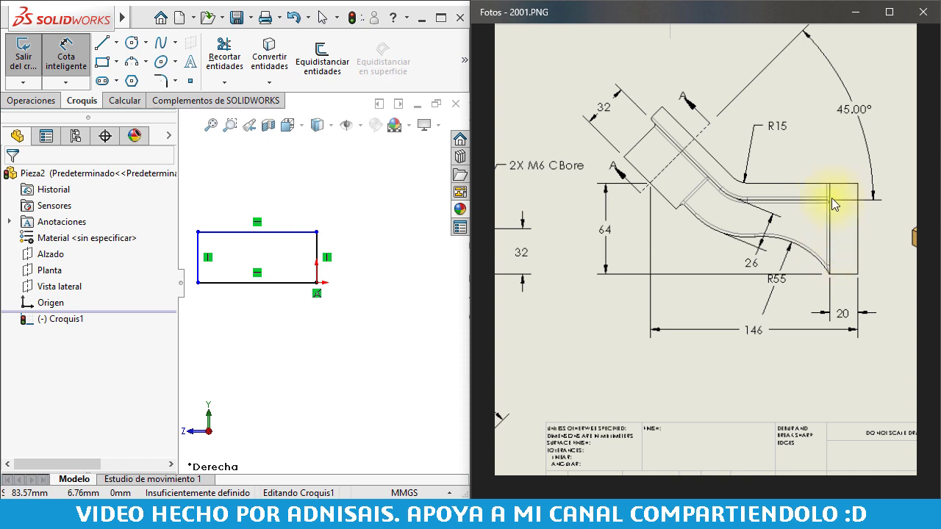
left_click(298, 282)
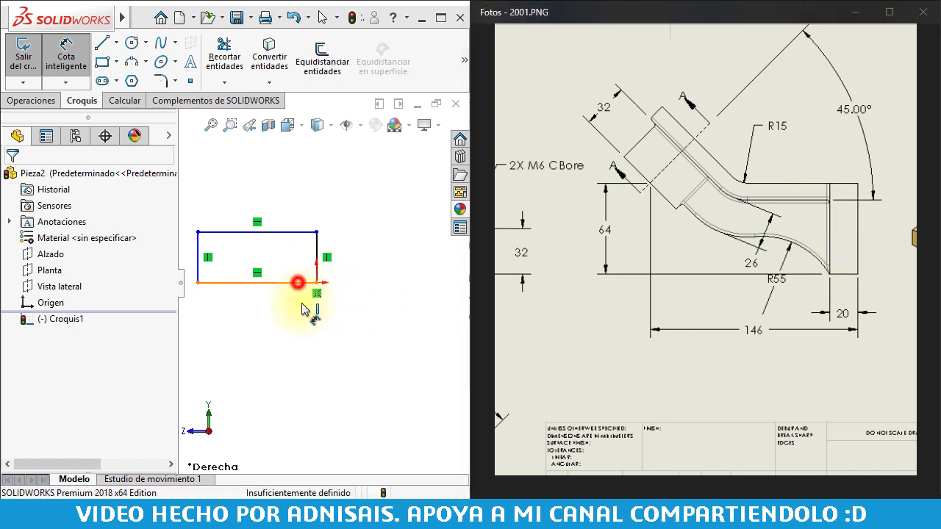
left_click(294, 341)
type("64")
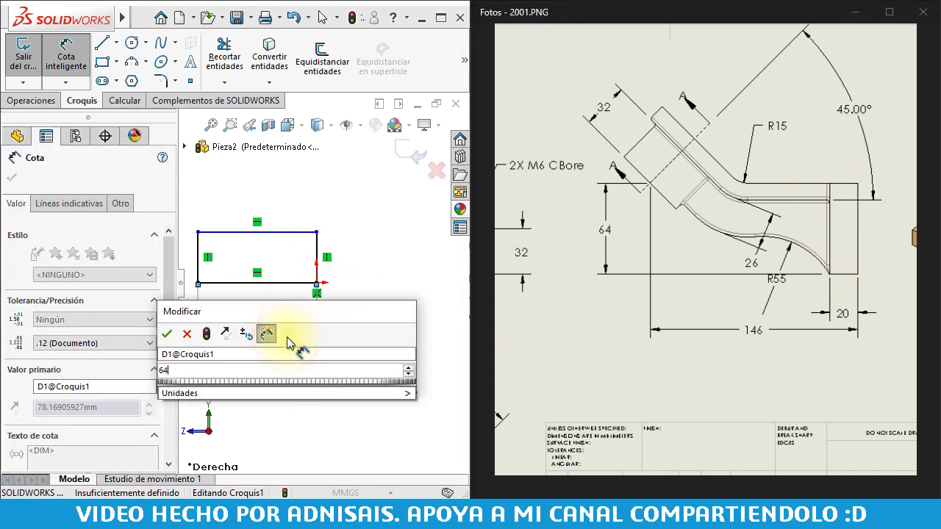
key("Return")
left_click(693, 325)
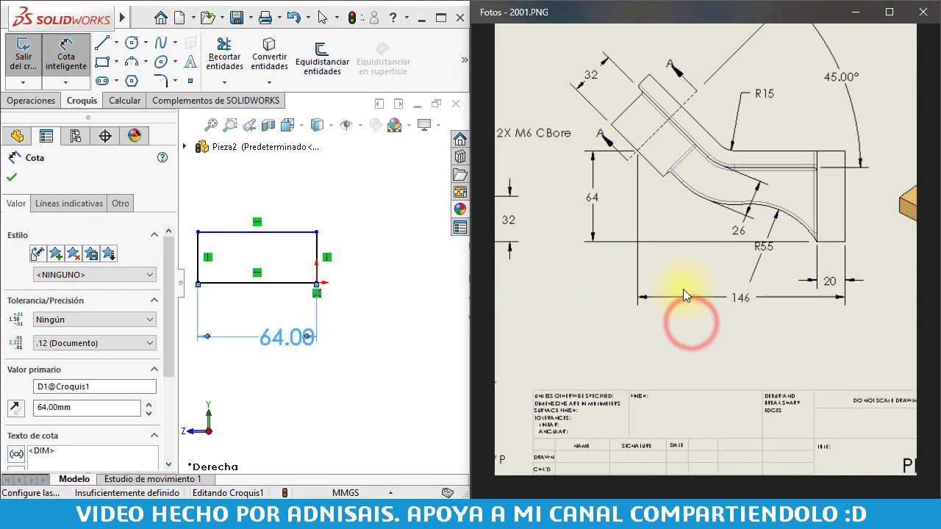
left_click(316, 250)
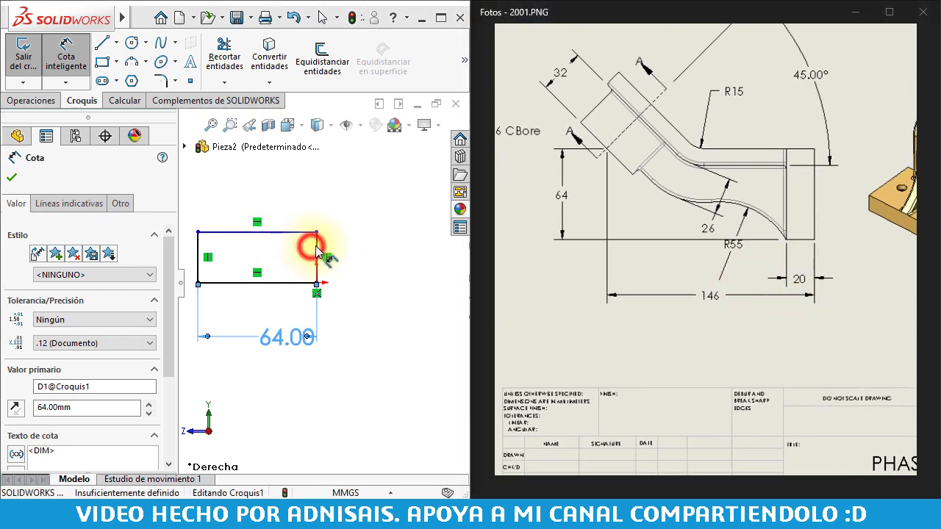
left_click(351, 254)
key("Return")
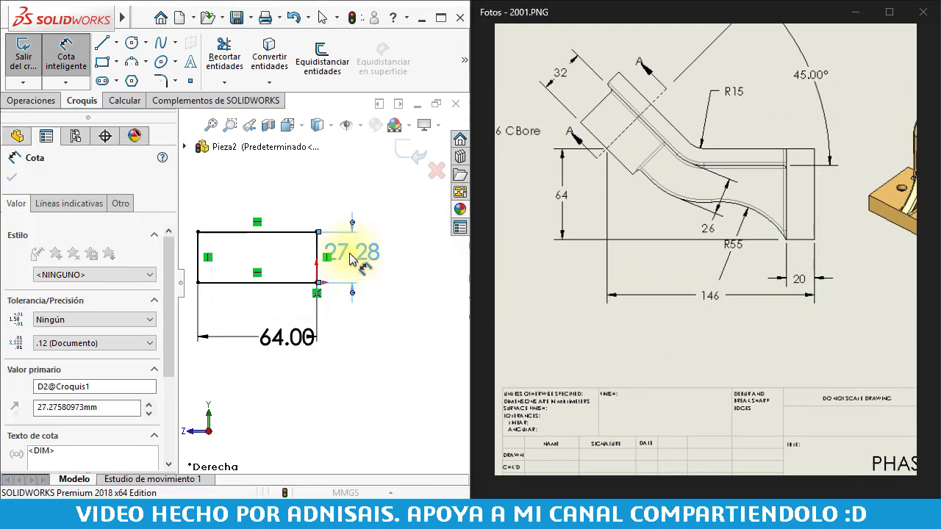
type("20")
Extrude the 64 x 20 rectangle with Plano medio to a 96 mm depth
left_click(31, 102)
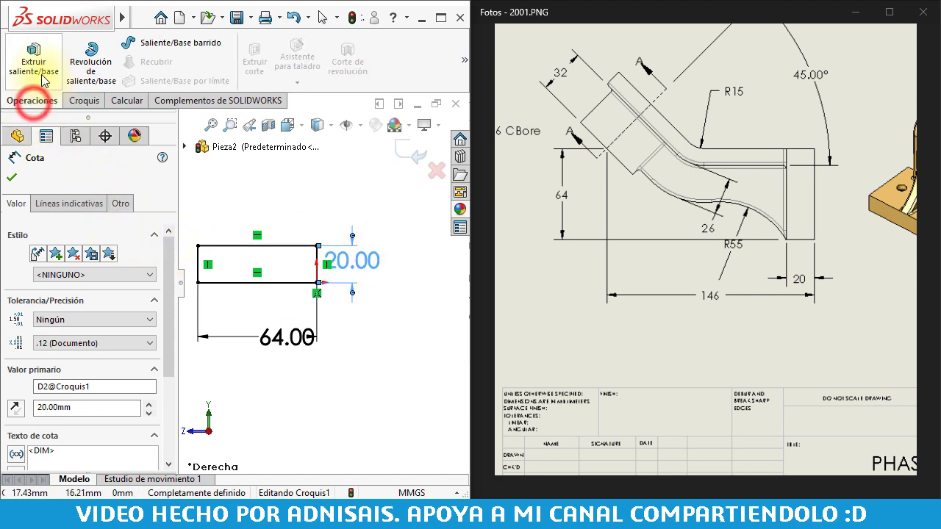
left_click(34, 67)
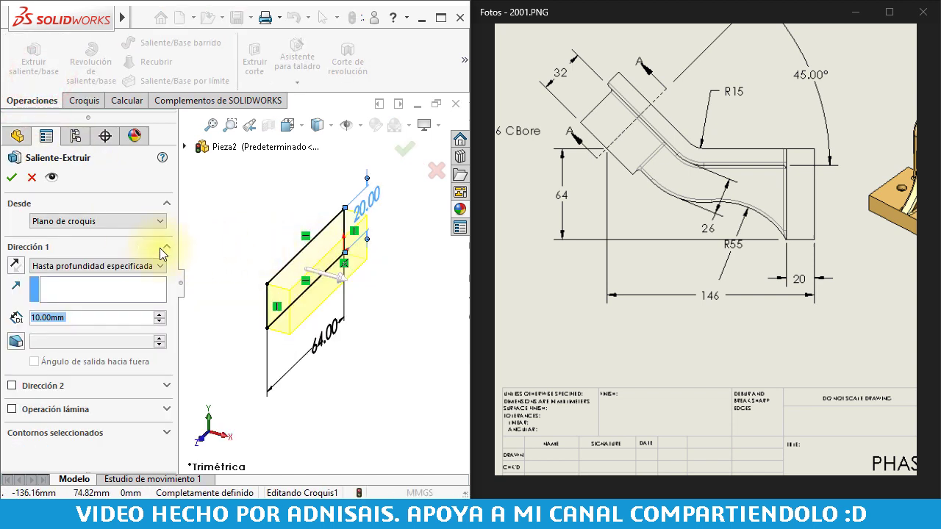
left_click(98, 266)
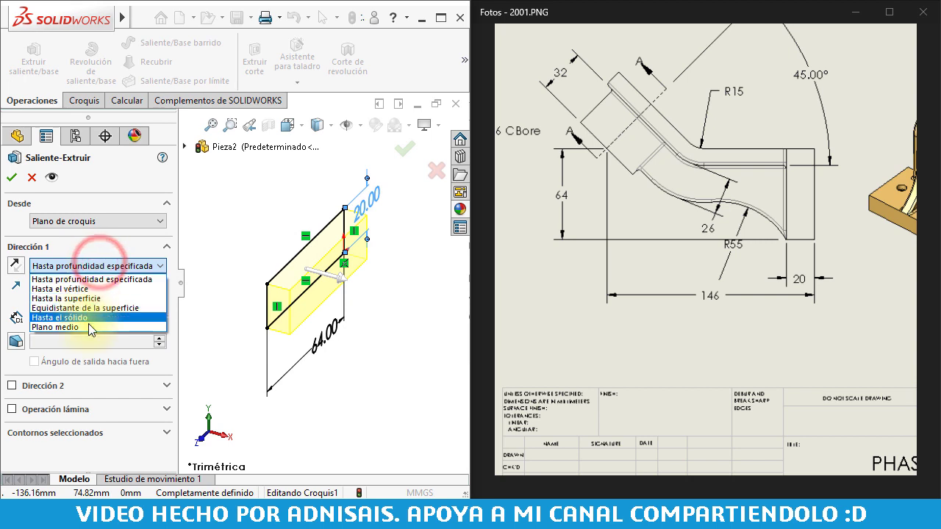
left_click(91, 327)
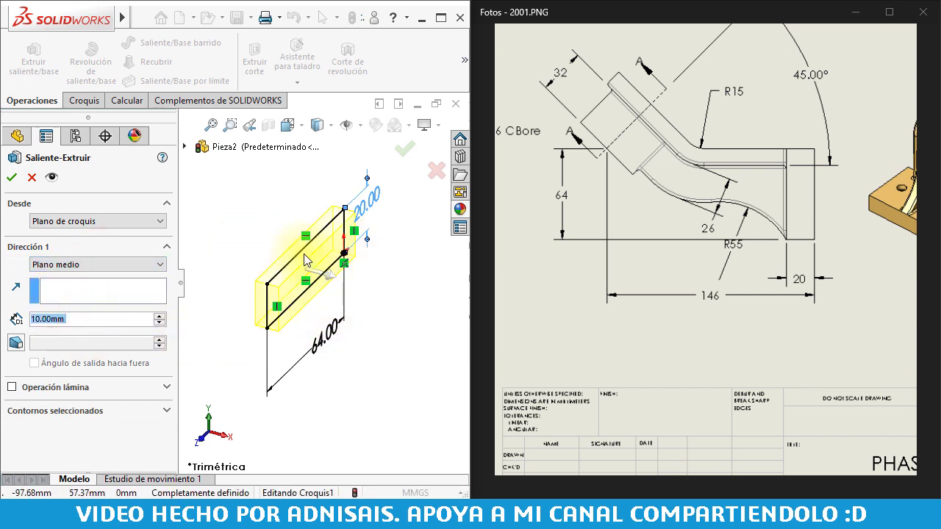
type("96")
key("Return")
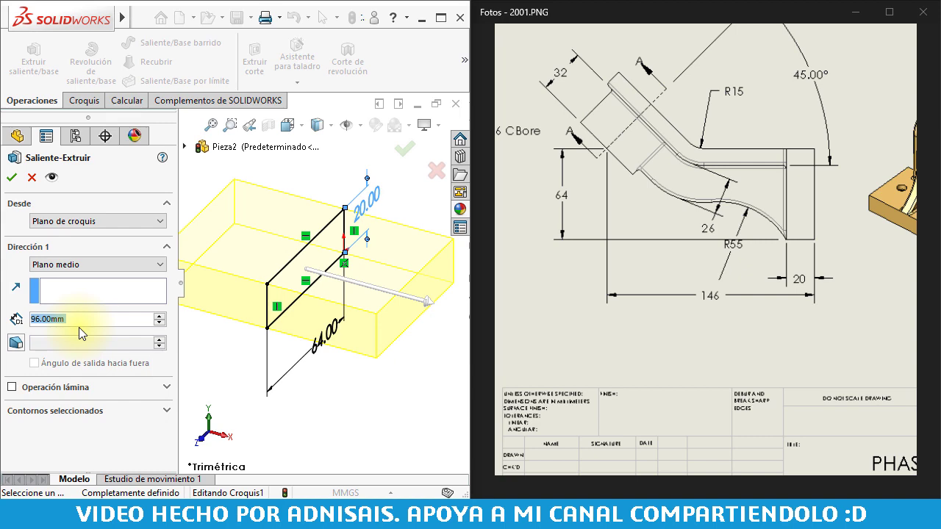
key("Return")
Pan the reference drawing across Section A-A, the angled side view and the 45°, 64 and 146 dimensions
left_click(631, 260)
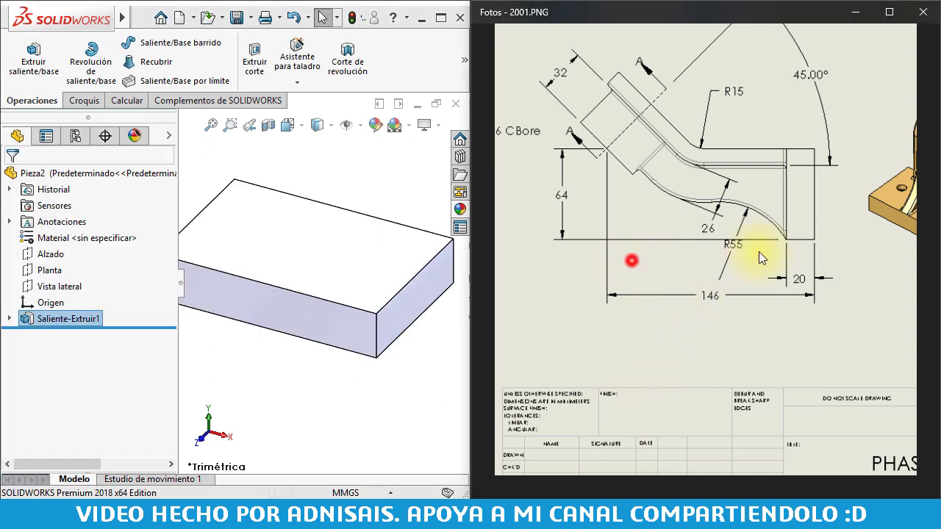
mouse_move(507, 254)
left_mouse_down()
mouse_move(605, 227)
mouse_move(663, 194)
left_mouse_up()
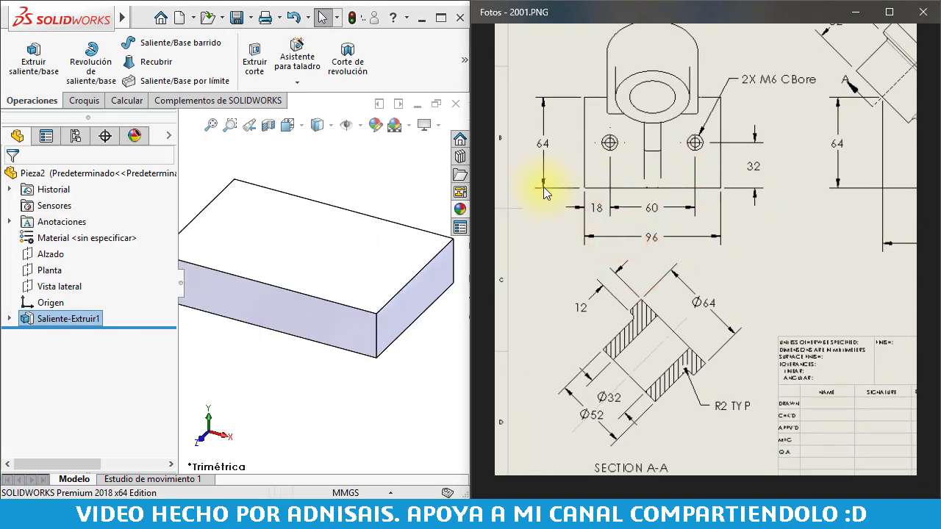
left_click_drag(872, 273, 656, 308)
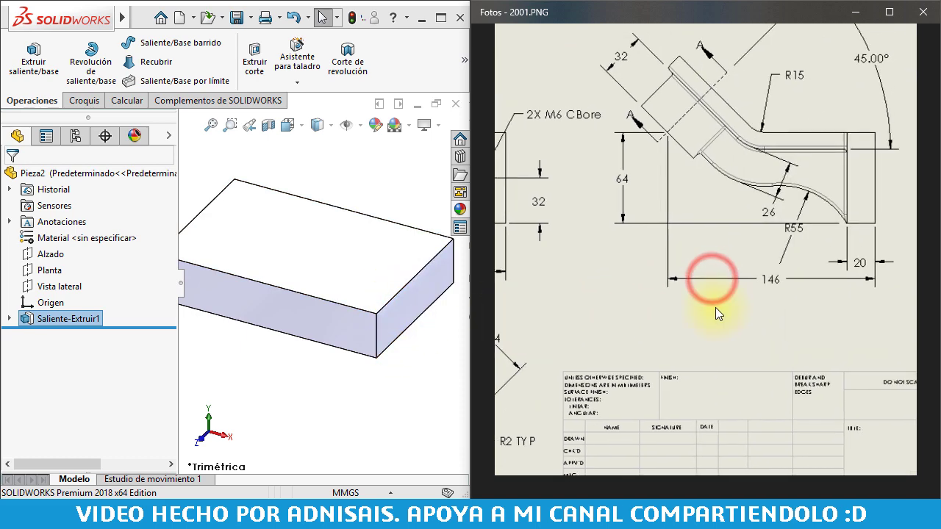
mouse_move(715, 307)
left_mouse_down()
mouse_move(633, 309)
mouse_move(749, 293)
mouse_move(689, 261)
left_mouse_up()
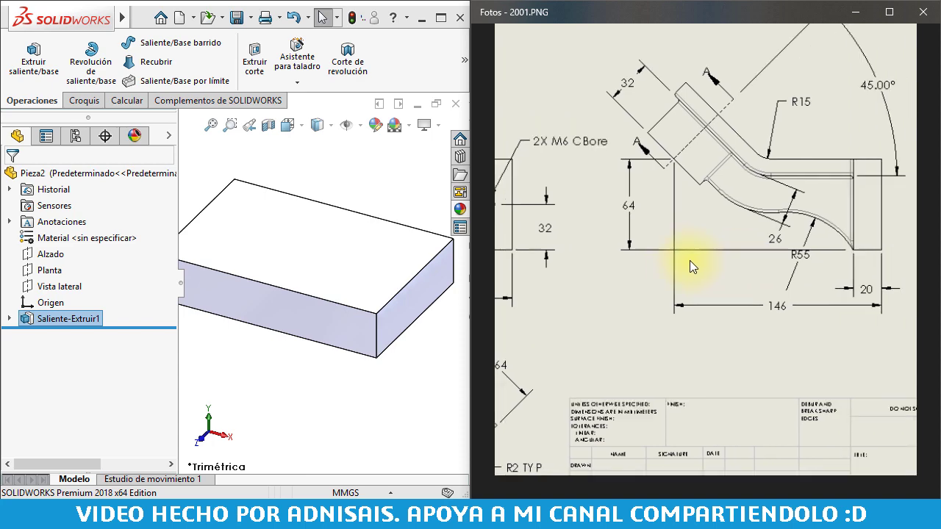
mouse_move(930, 268)
left_mouse_down()
mouse_move(832, 265)
mouse_move(753, 276)
left_mouse_up()
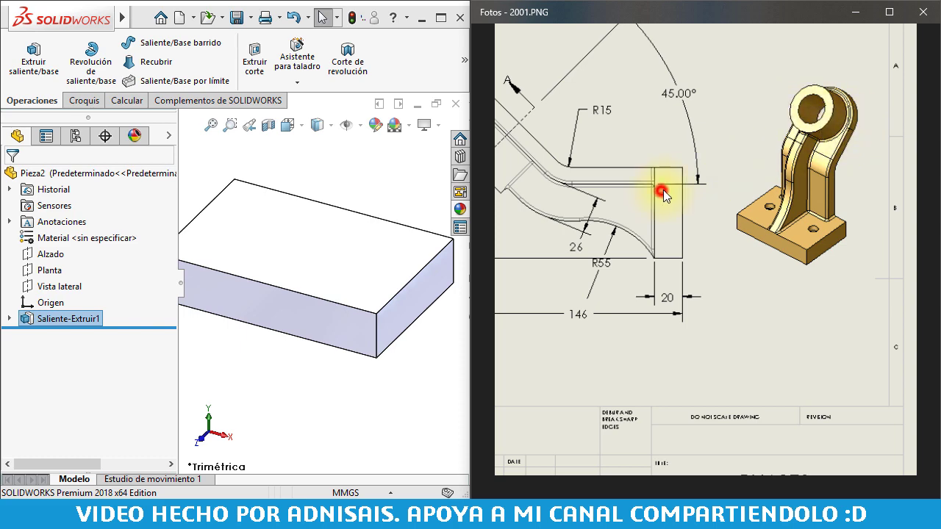
left_click_drag(663, 190, 792, 131)
mouse_move(524, 309)
left_mouse_down()
mouse_move(687, 216)
mouse_move(741, 273)
left_mouse_up()
left_click_drag(607, 225, 637, 223)
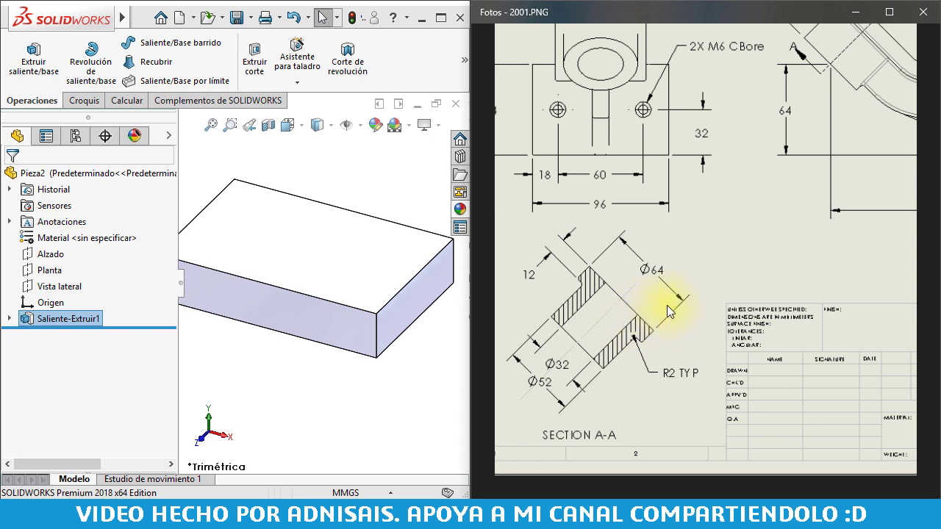
left_click_drag(691, 289, 593, 269)
left_click_drag(781, 220, 658, 263)
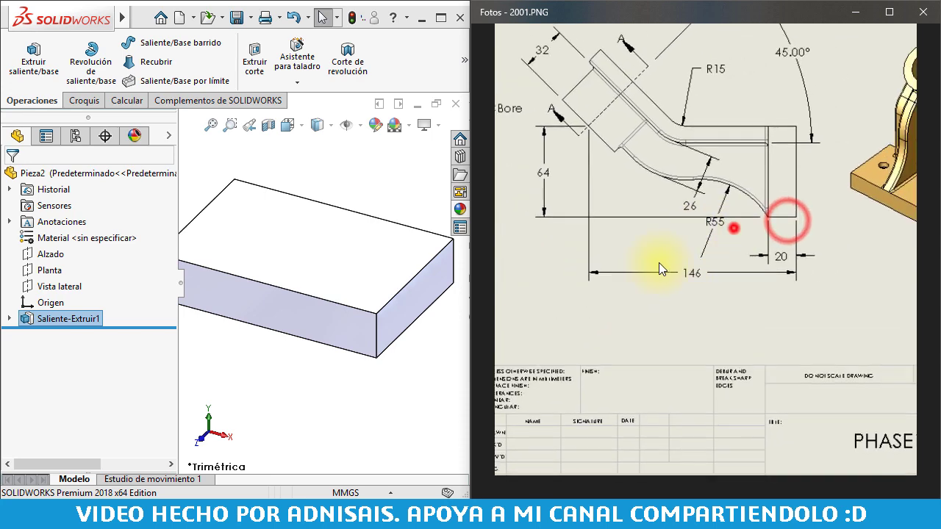
left_click_drag(733, 229, 670, 265)
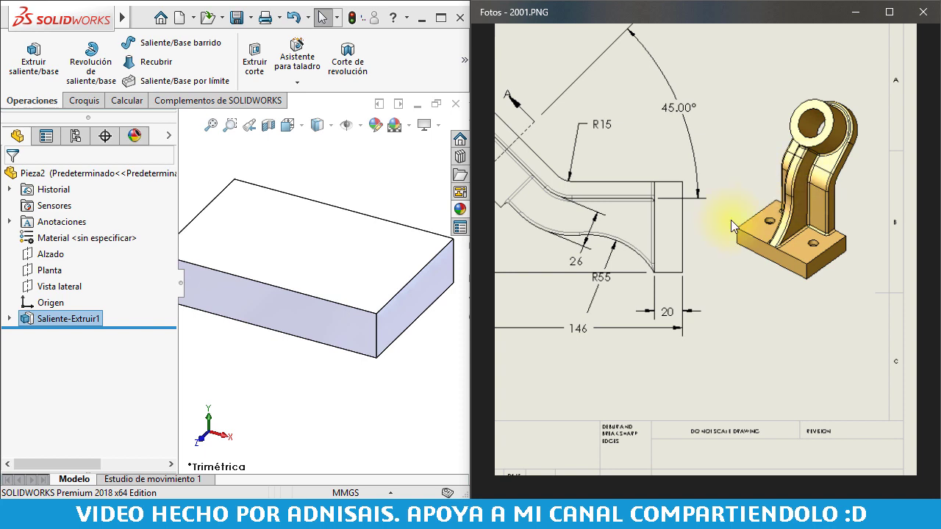
left_click_drag(686, 250, 710, 250)
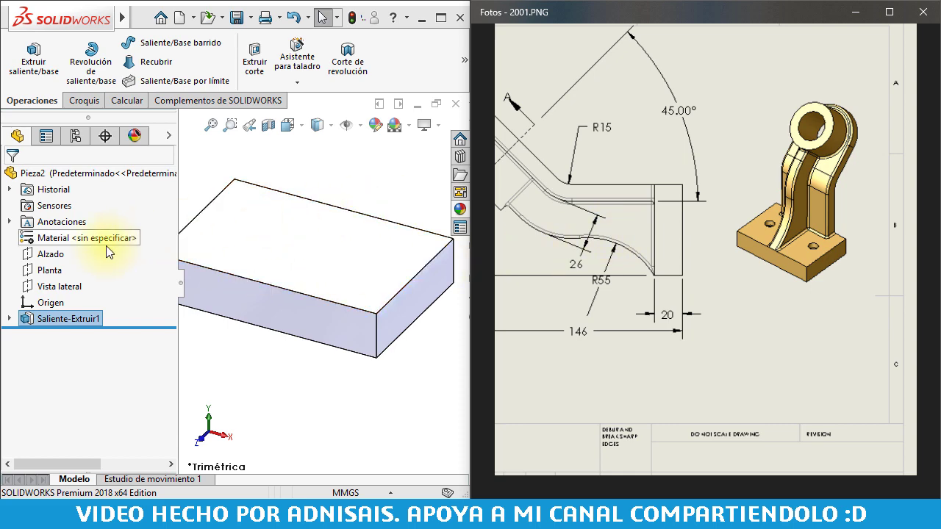
left_click_drag(538, 266, 636, 265)
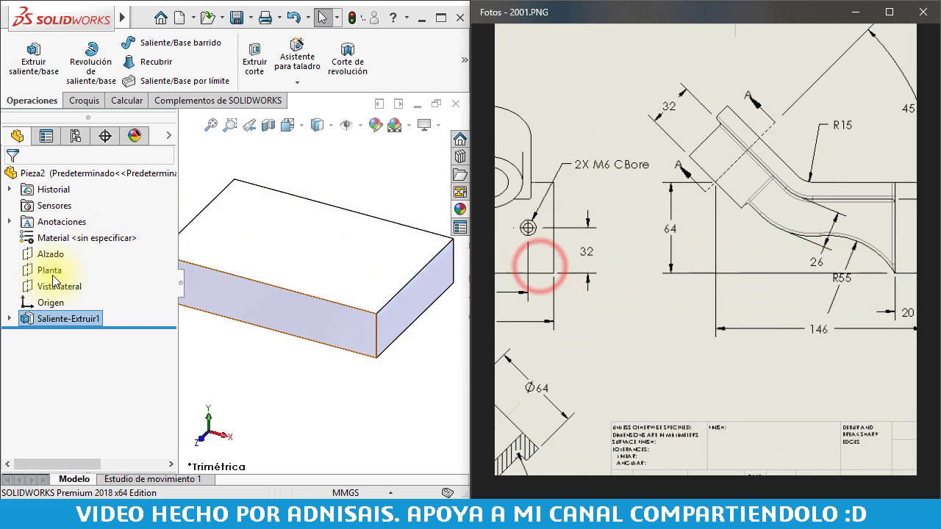
Open a new sketch on the Vista lateral side plane
left_click(44, 287)
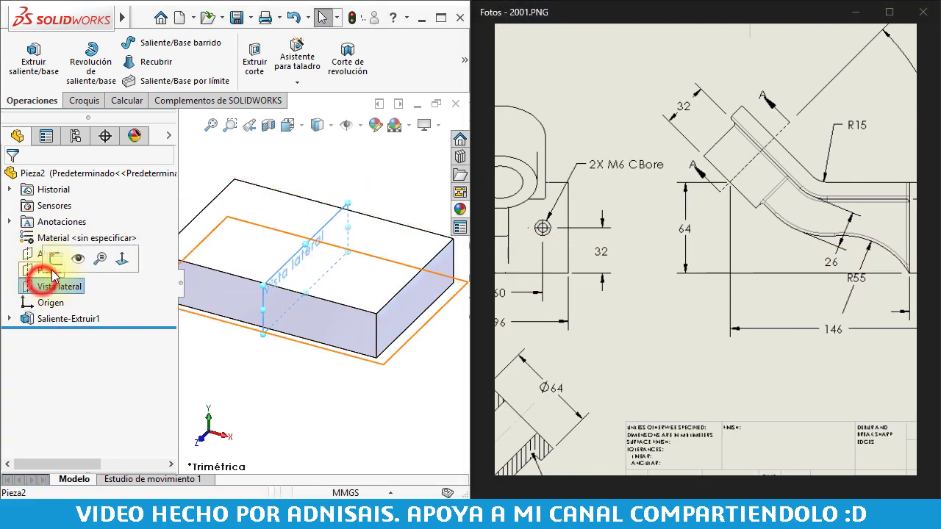
left_click(33, 250)
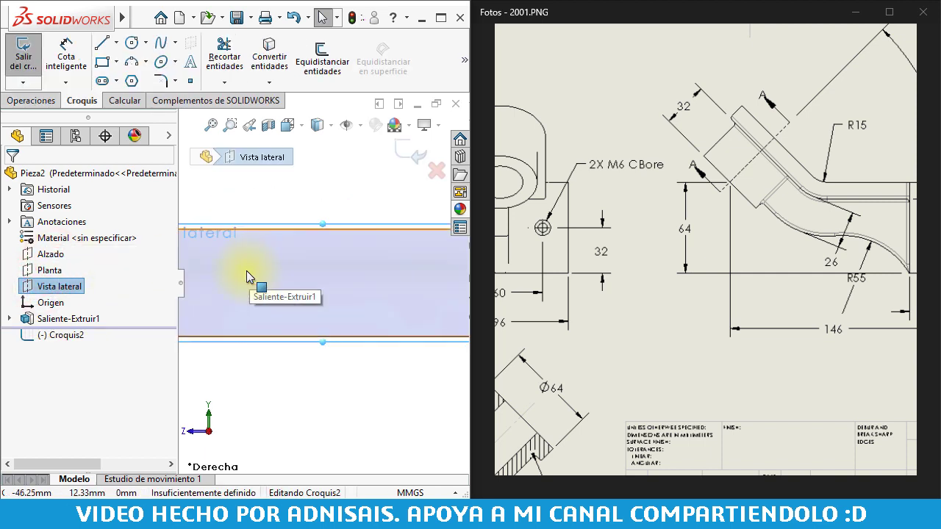
scroll(246, 270, "up", 5)
left_click(338, 236)
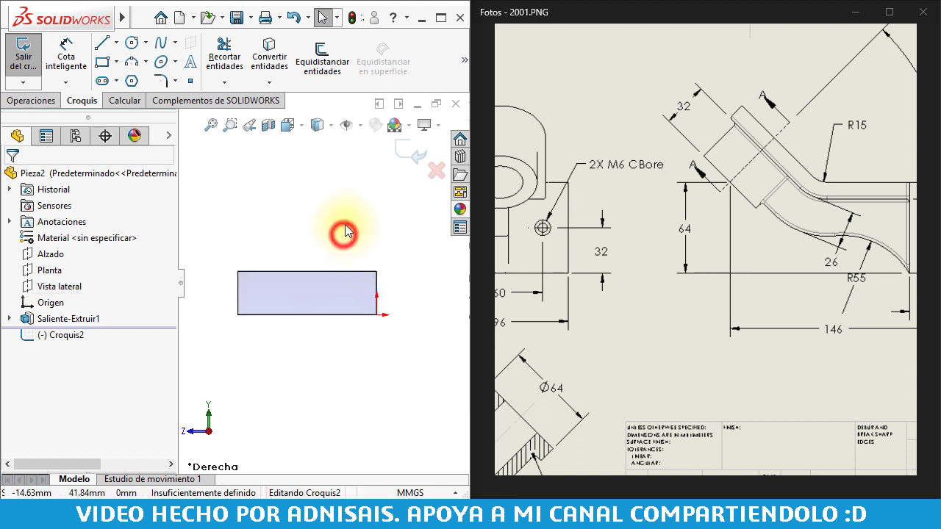
Draw a vertical line from the base corner, a tangent arc and a line at about 45°
left_click(108, 46)
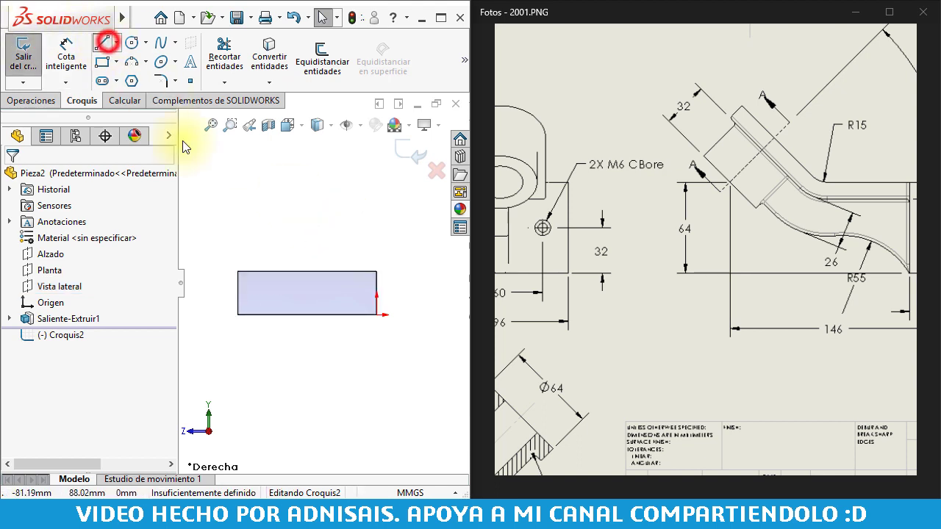
scroll(334, 344, "up", 2)
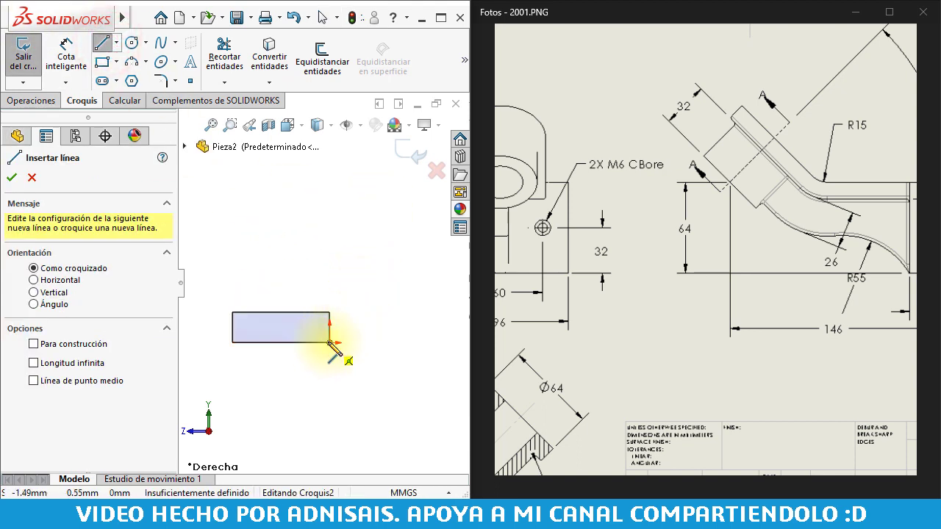
left_click(328, 341)
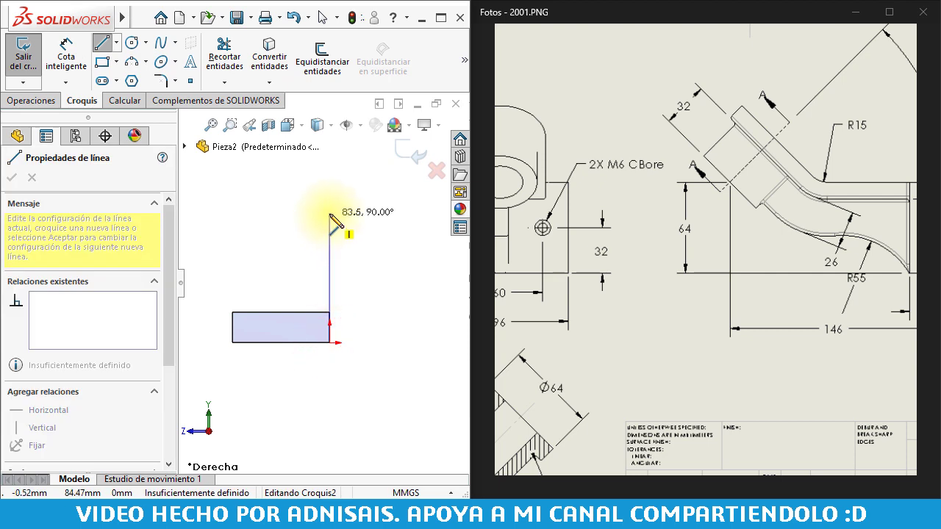
left_click(329, 213)
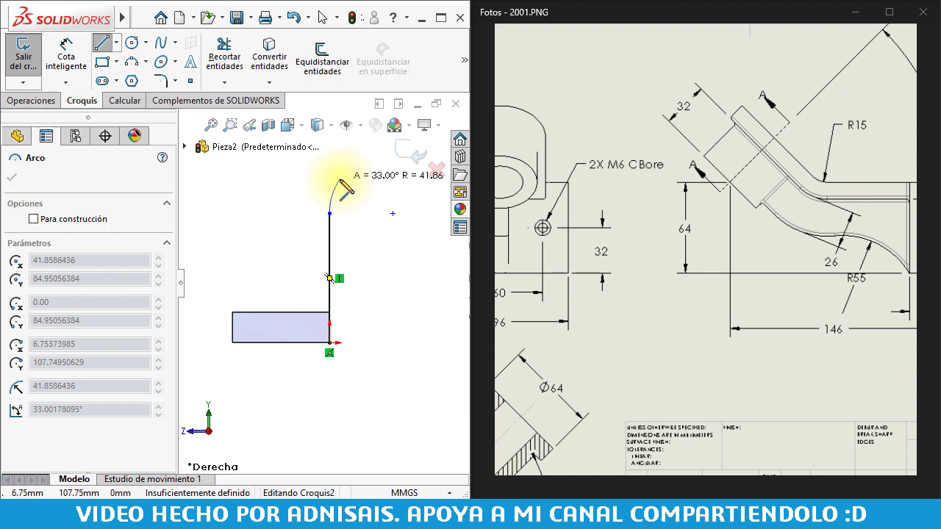
left_click(337, 186)
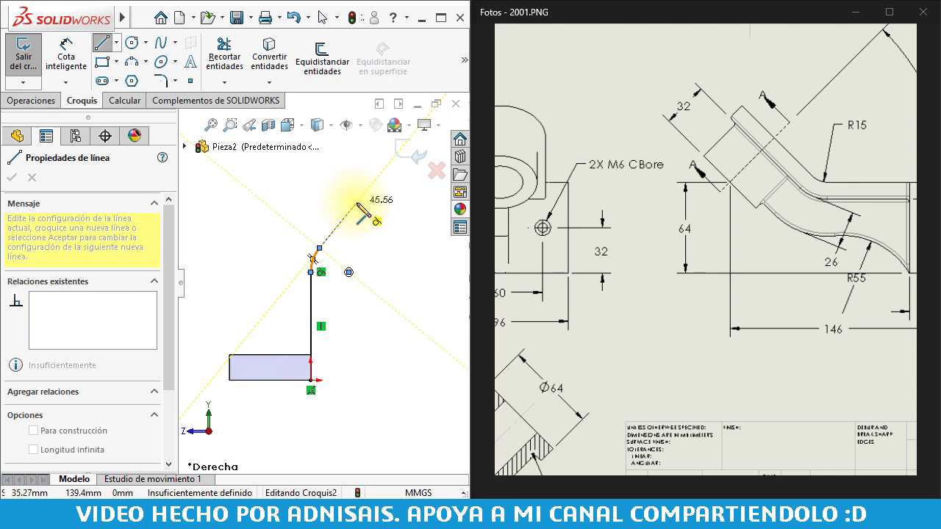
left_click(358, 200)
key("Escape")
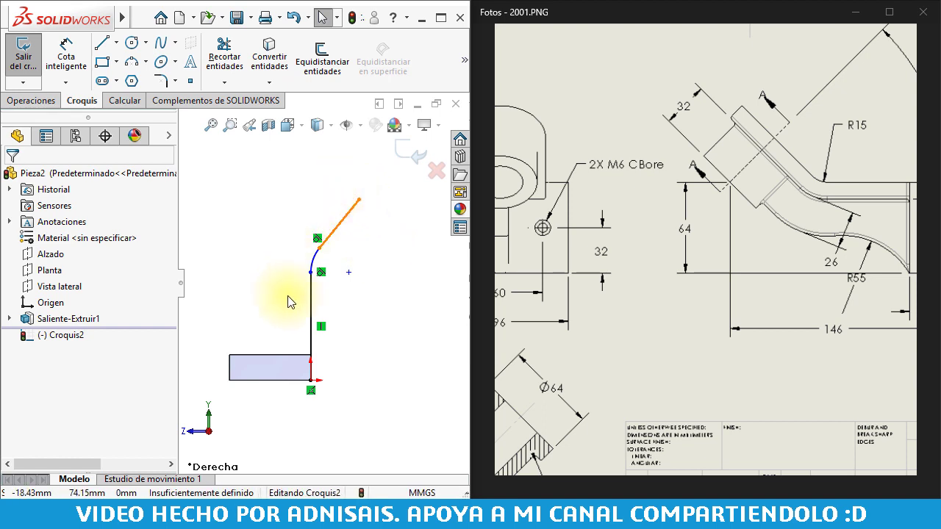
Check the 45° and 20 dimensions on the drawing, then launch Equidistanciar entidades
left_click_drag(740, 214, 659, 213)
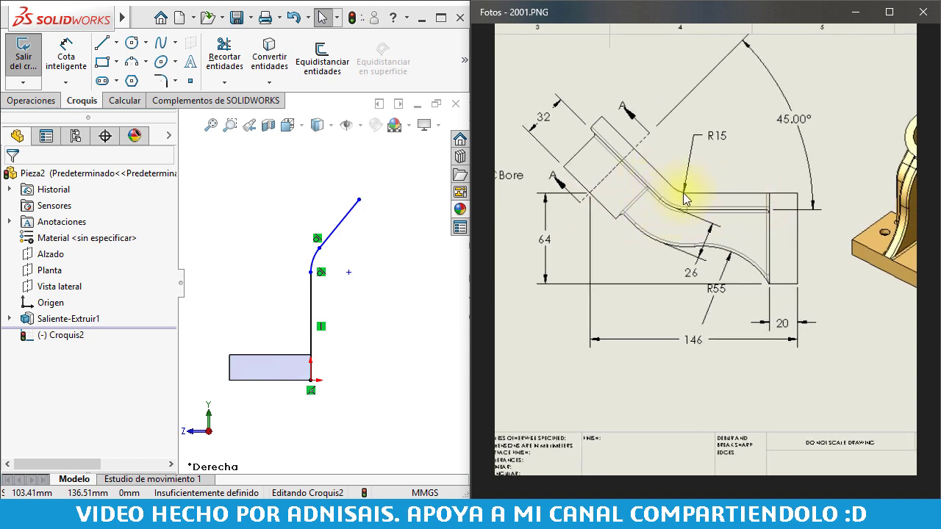
left_click(419, 293)
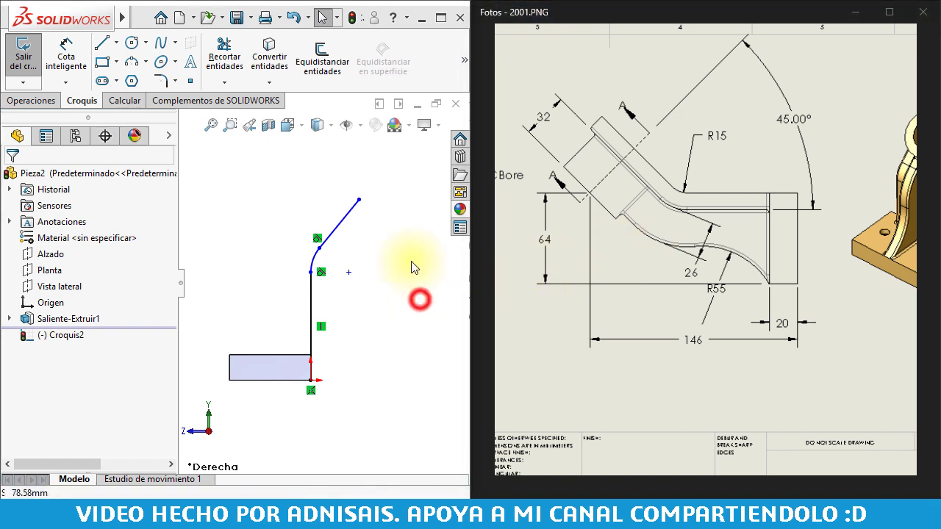
left_click(327, 73)
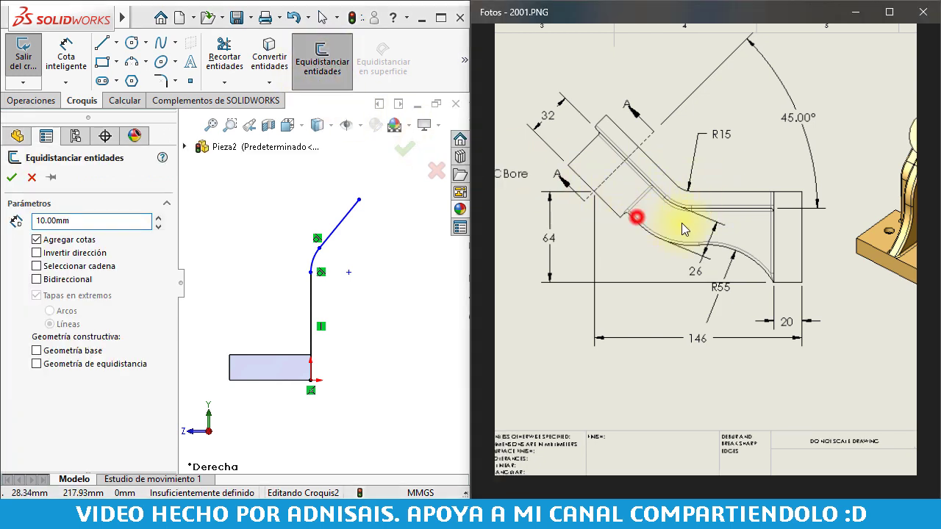
Review the drawing's counterbore views and the R15/R55 side view
mouse_move(637, 212)
left_mouse_down()
mouse_move(798, 250)
mouse_move(819, 211)
mouse_move(691, 190)
mouse_move(633, 112)
left_mouse_up()
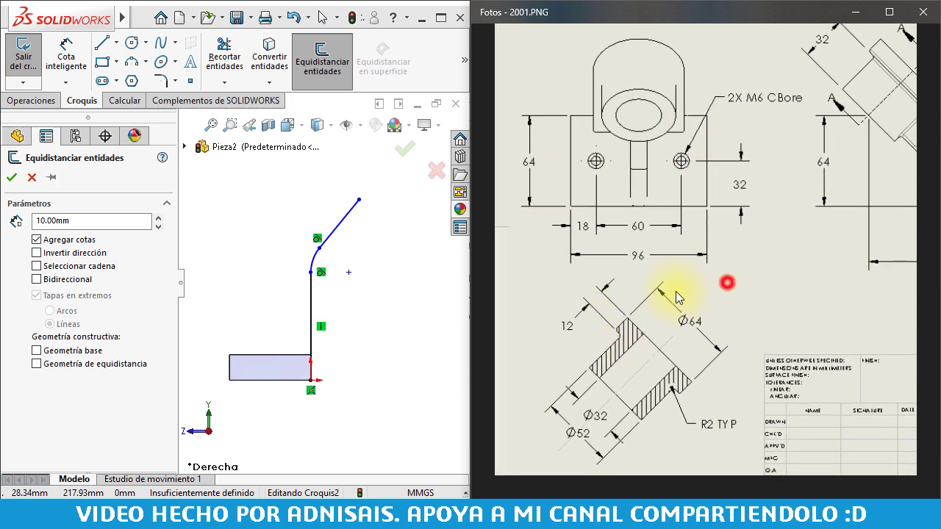
mouse_move(867, 294)
left_mouse_down()
mouse_move(668, 279)
mouse_move(702, 284)
left_mouse_up()
mouse_move(772, 262)
left_mouse_down()
mouse_move(822, 290)
mouse_move(844, 290)
left_mouse_up()
left_click_drag(663, 253, 780, 255)
mouse_move(598, 256)
left_mouse_down()
mouse_move(603, 315)
mouse_move(662, 346)
left_mouse_up()
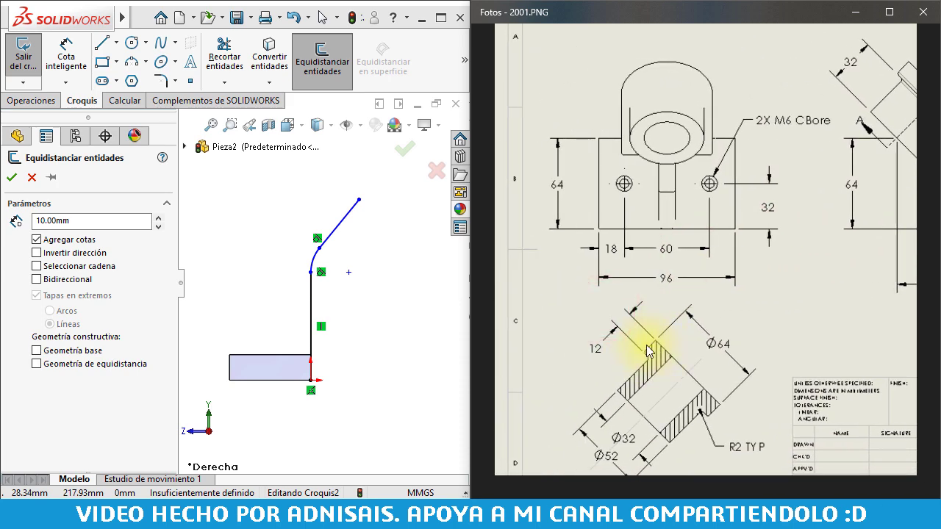
left_click_drag(730, 214, 668, 243)
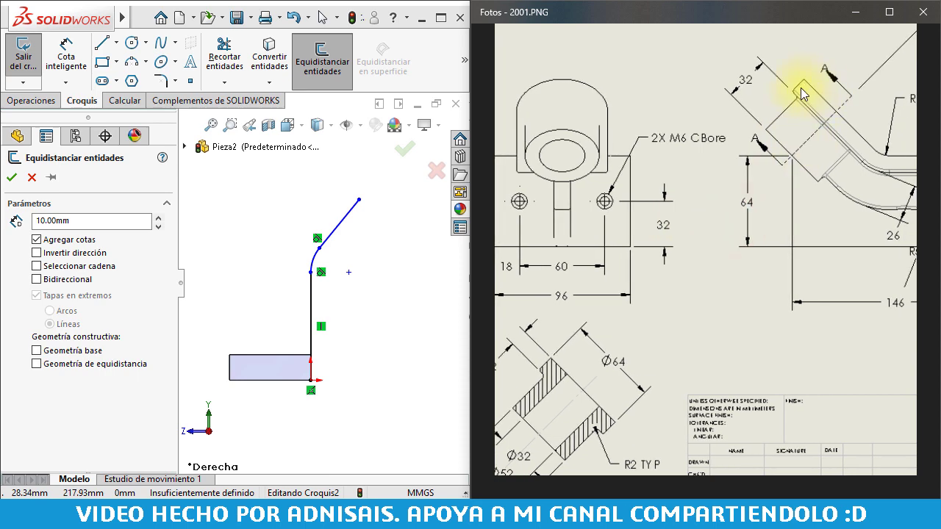
left_click_drag(807, 94, 734, 91)
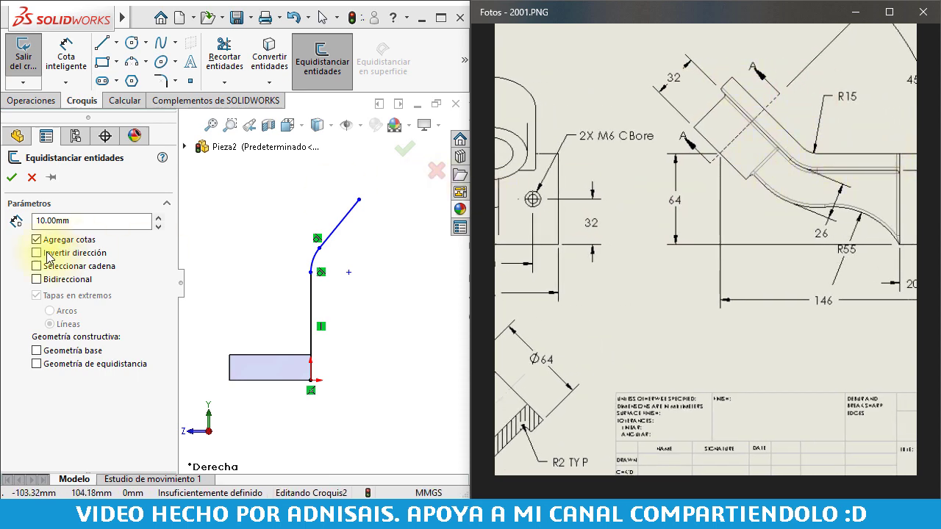
Offset the angled path 12 mm, reversed, selecting the whole chain
double_click(93, 220)
type("12")
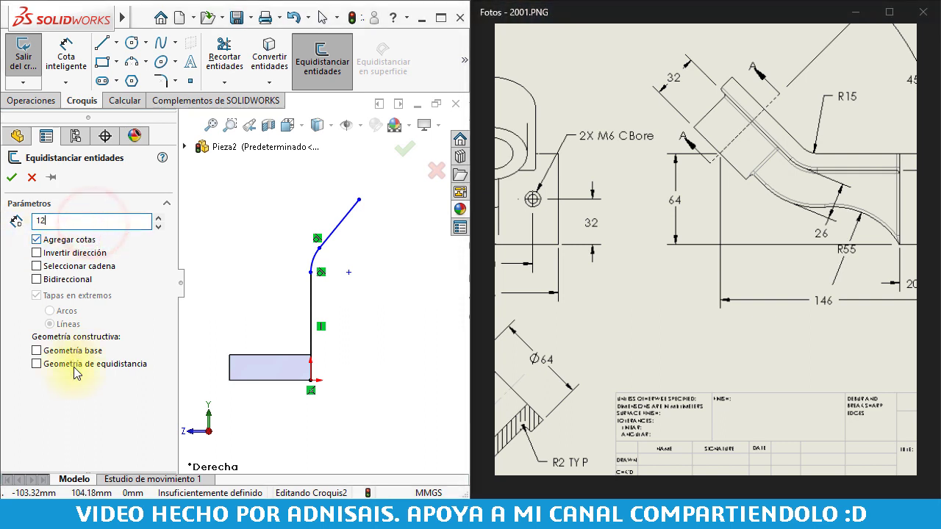
left_click(337, 224)
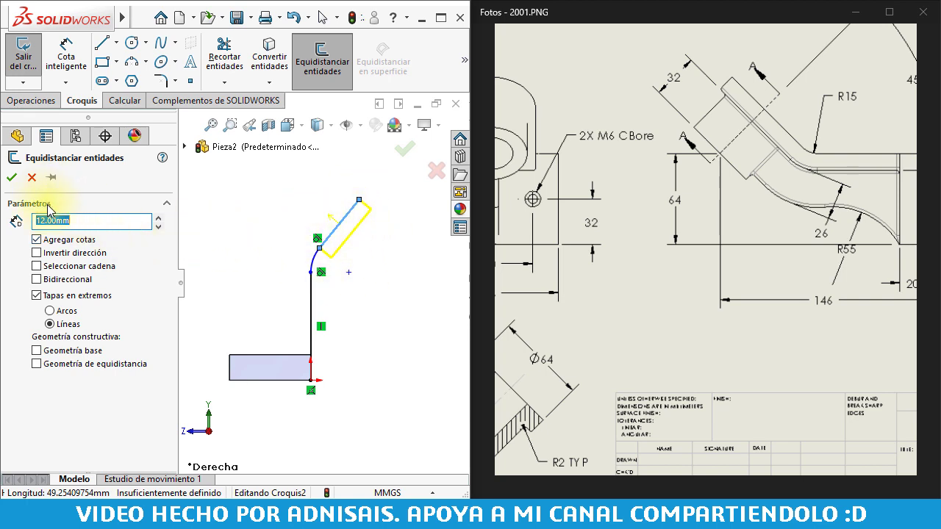
left_click(56, 255)
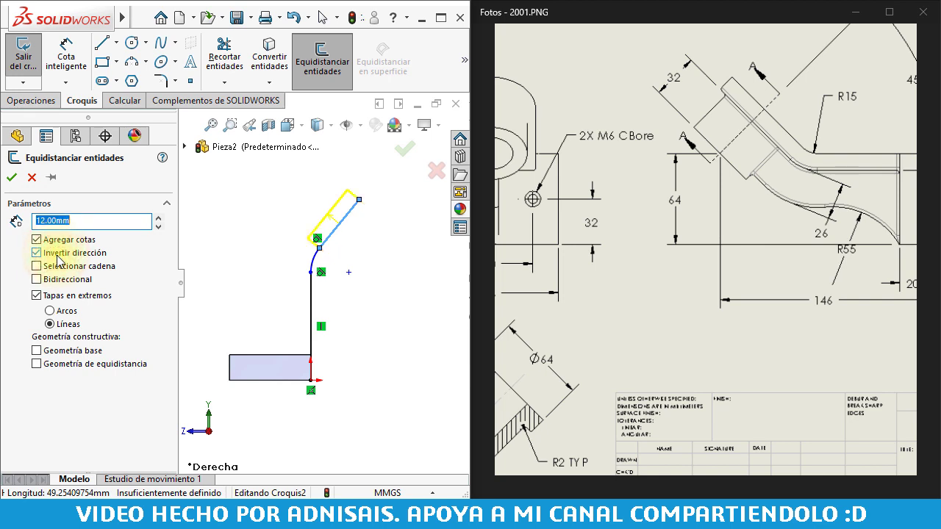
left_click(58, 269)
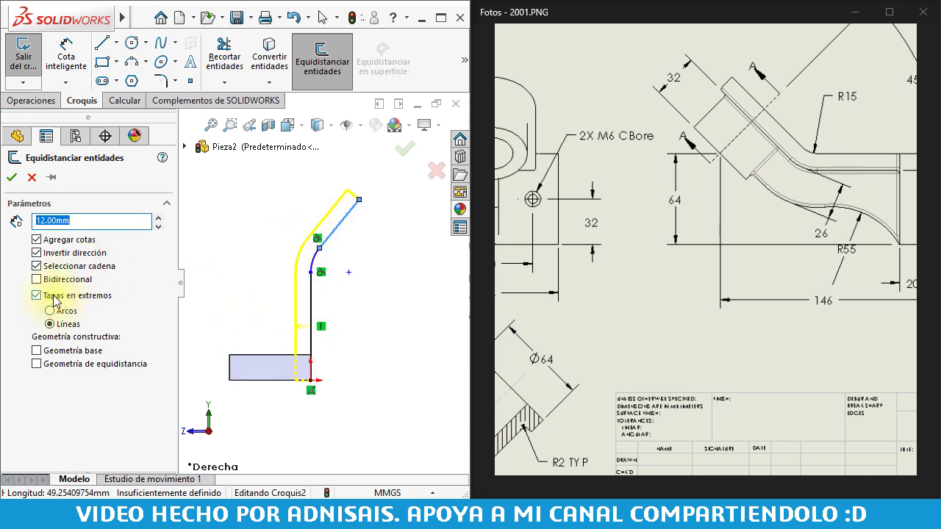
Cap the offset ends with straight lines (Líneas) and accept the offset
left_click(37, 295)
scroll(357, 237, "down", 2)
scroll(362, 228, "down", 2)
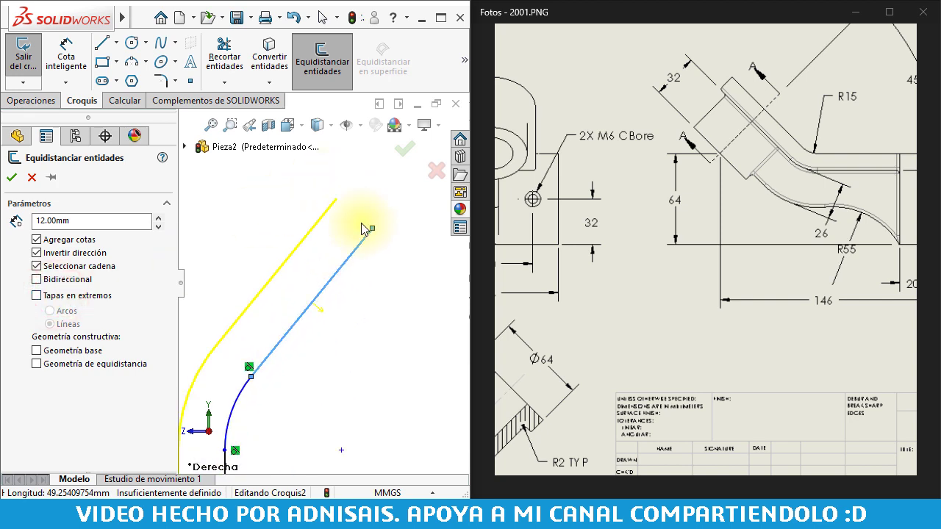
left_click(61, 298)
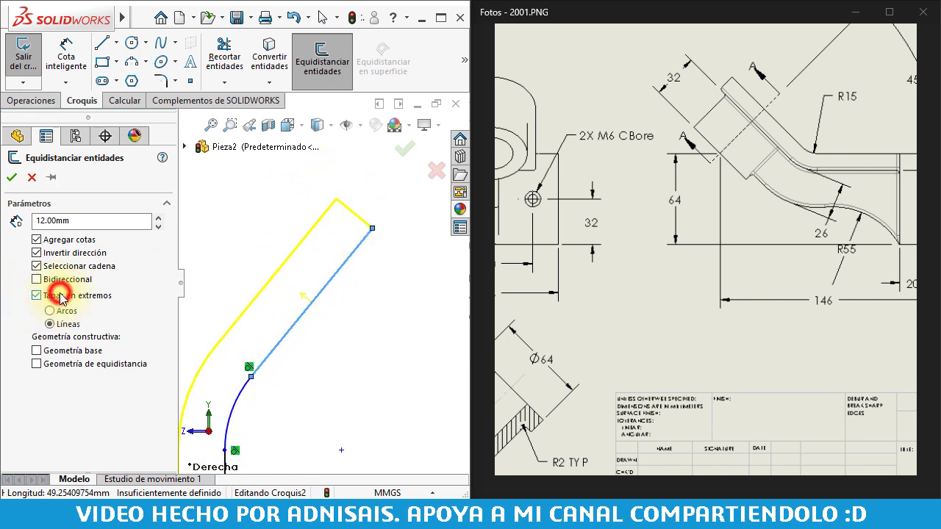
left_click(61, 297)
left_click(61, 297)
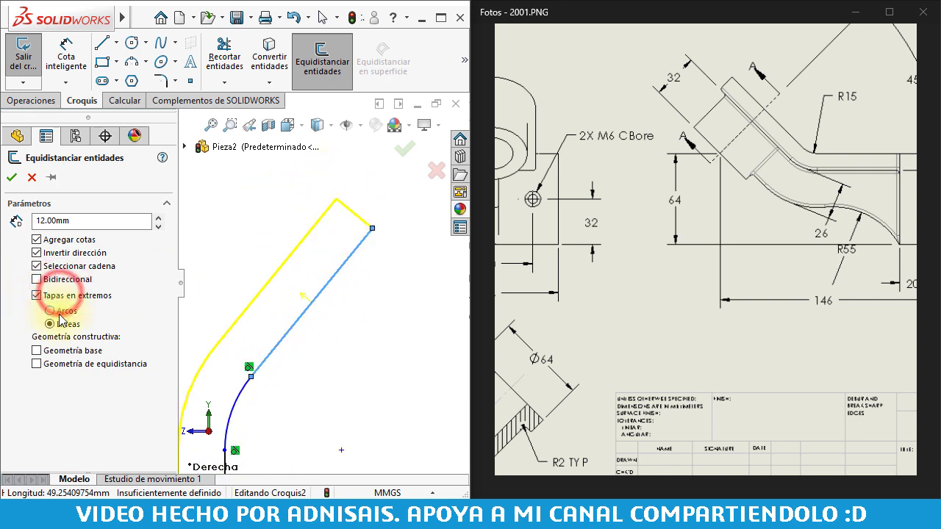
left_click(51, 311)
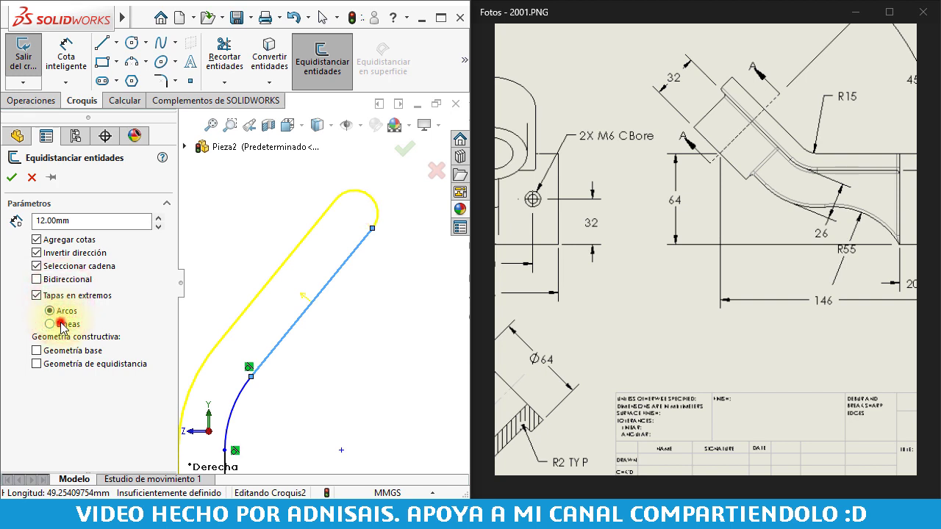
left_click(62, 324)
scroll(314, 353, "up", 2)
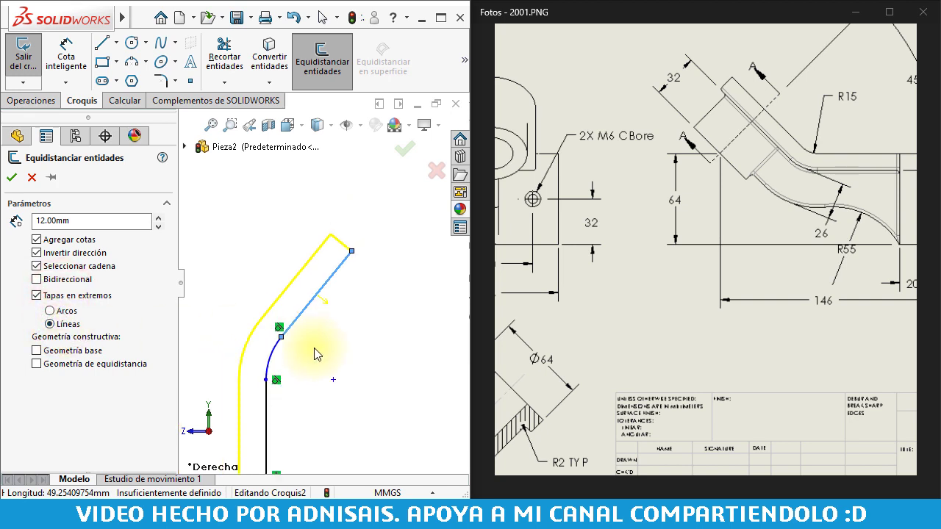
scroll(326, 388, "up", 2)
scroll(289, 412, "up", 1)
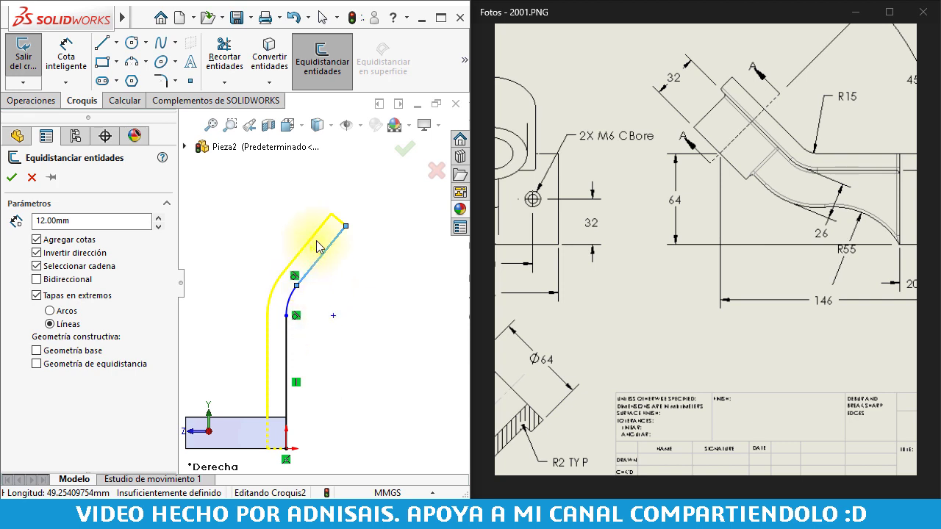
left_click(11, 177)
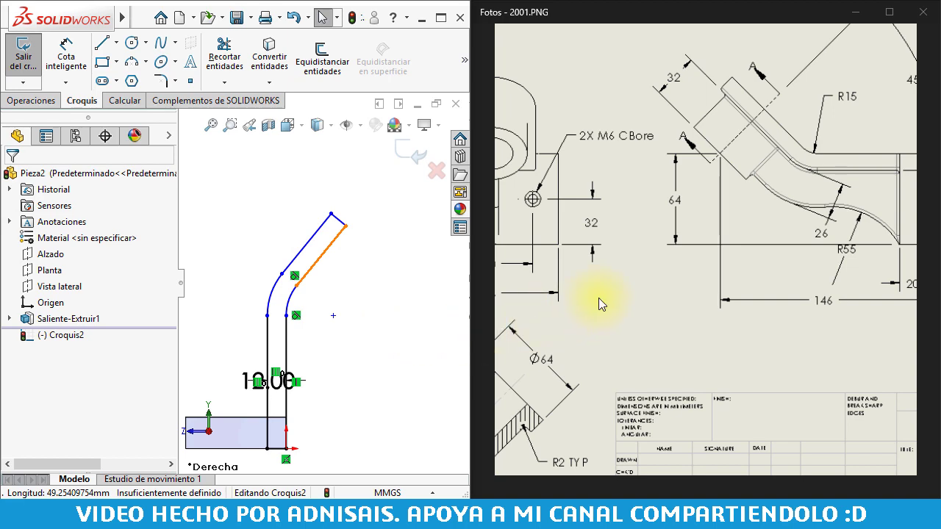
Pan the reference drawing to show the 3D part
left_click_drag(598, 296, 519, 293)
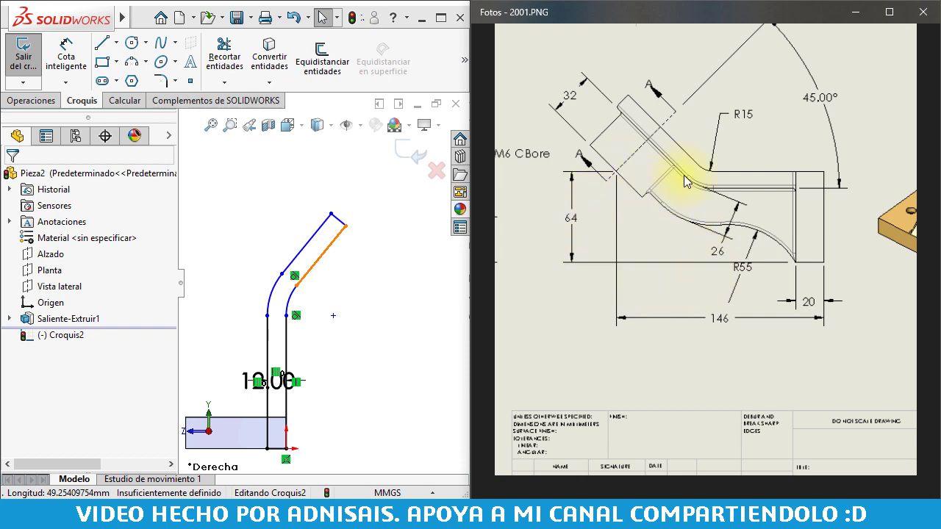
left_click_drag(684, 181, 676, 198)
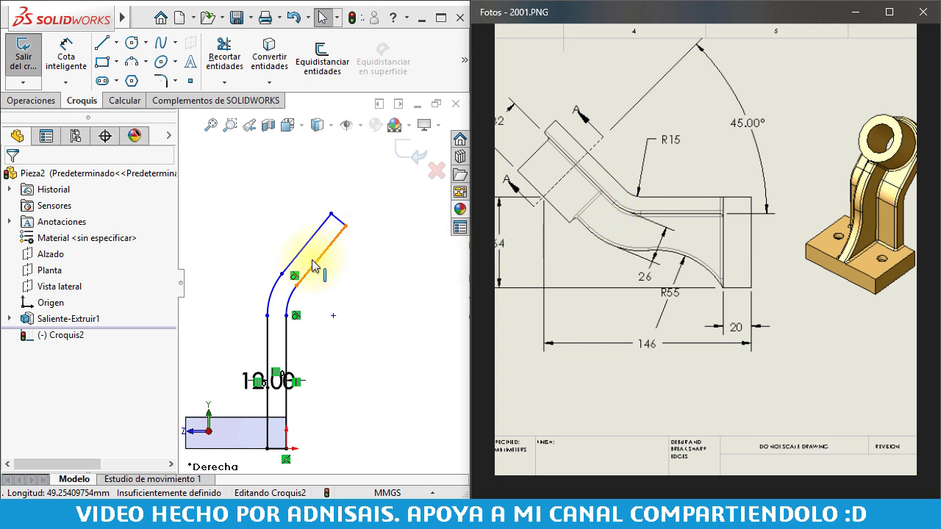
Draw a Línea constructiva from the arm's slanted edge up and to the left
left_click(117, 43)
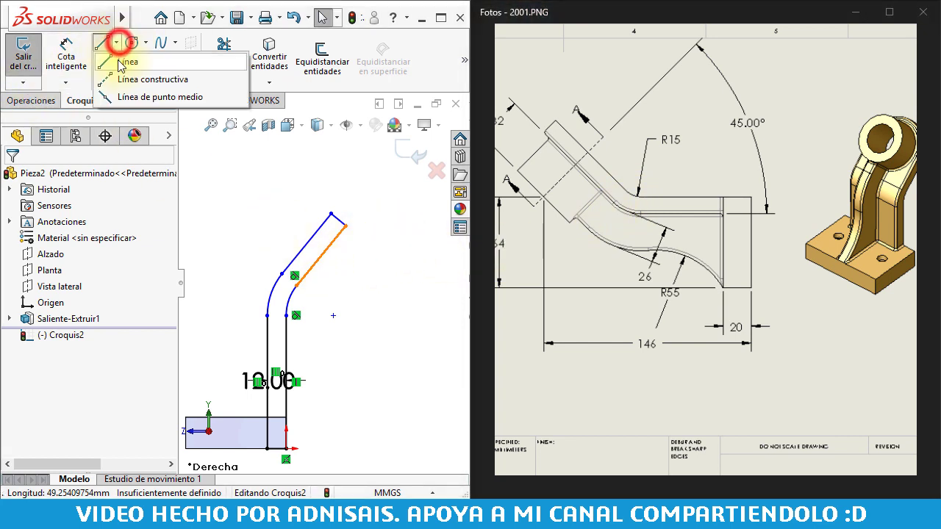
left_click(127, 78)
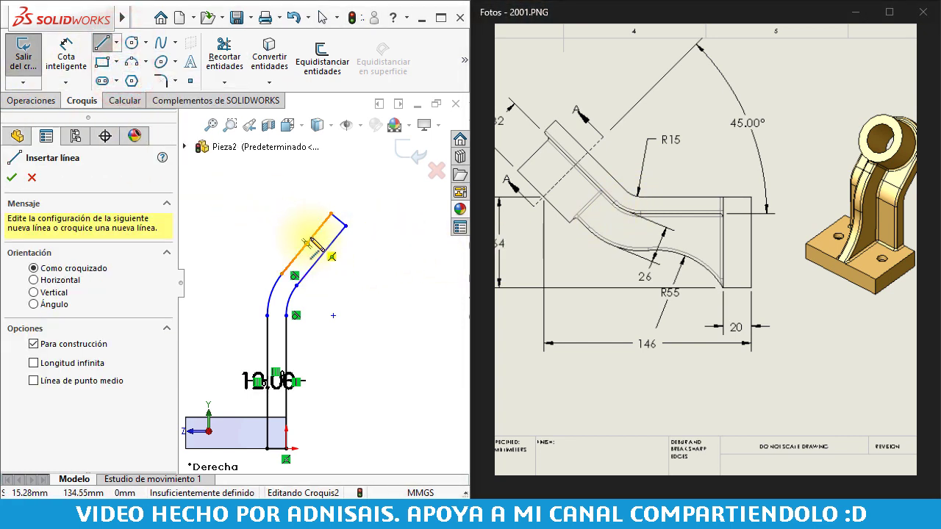
scroll(312, 243, "down", 2)
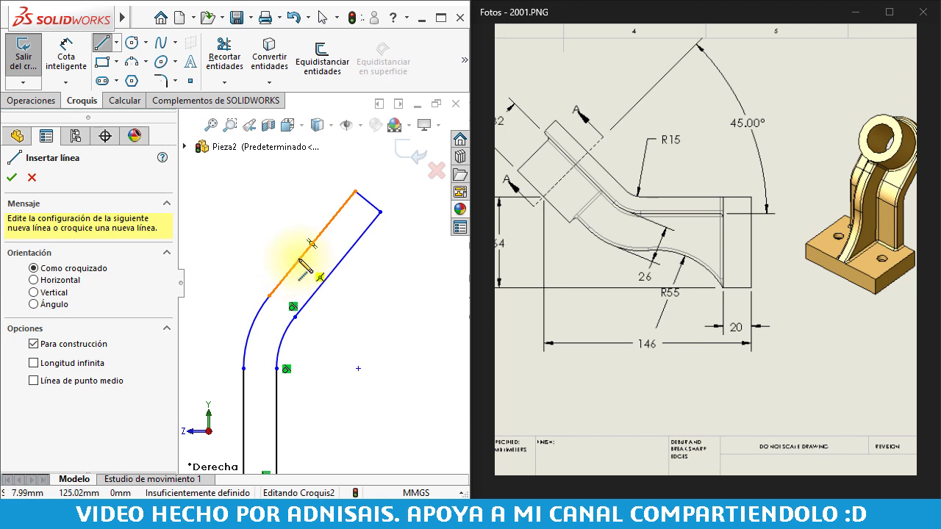
left_click(303, 257)
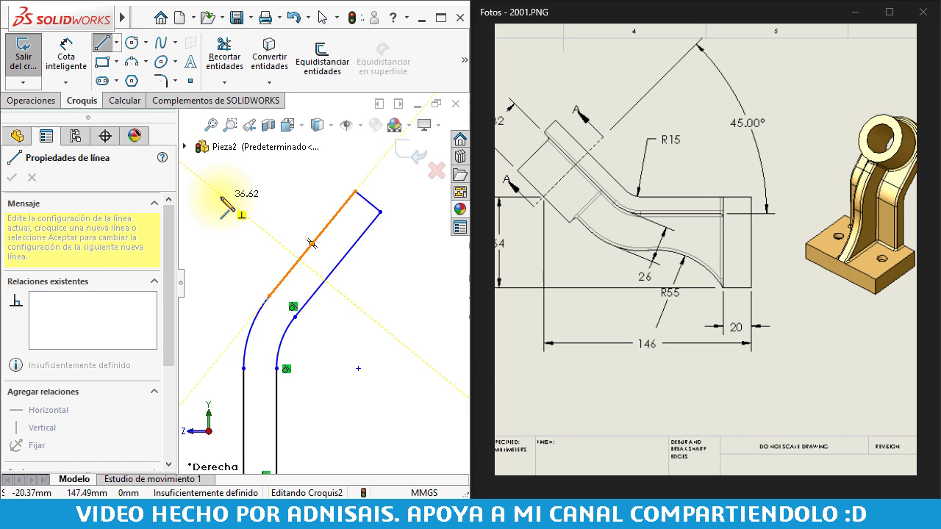
left_click(222, 197)
key("Escape")
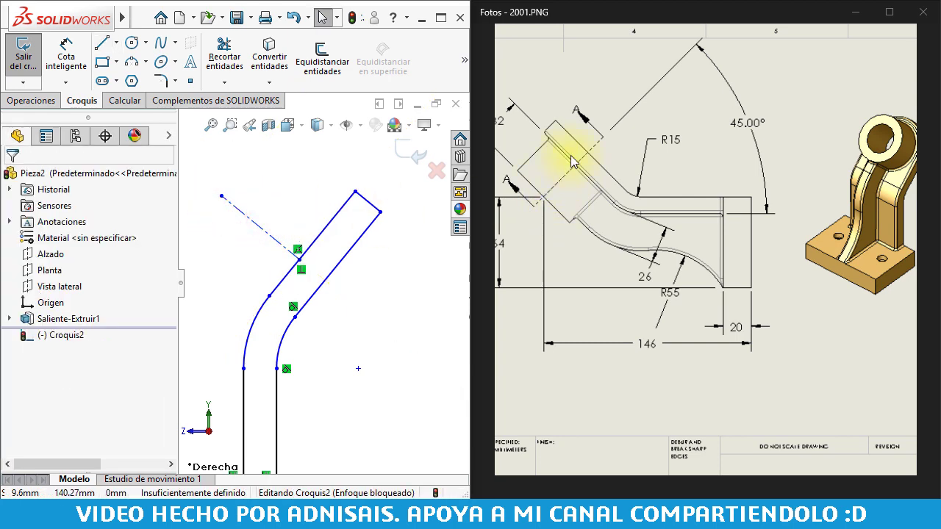
scroll(336, 231, "up", 2)
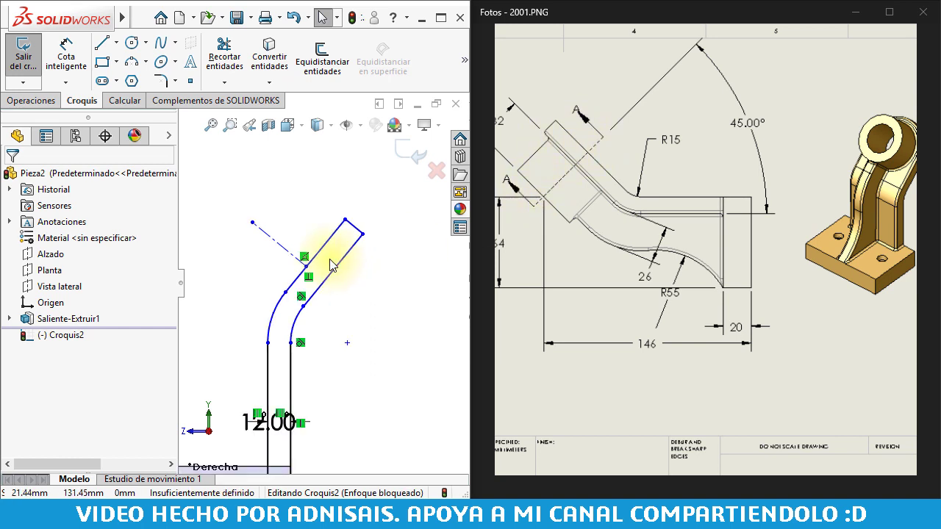
scroll(344, 323, "up", 2)
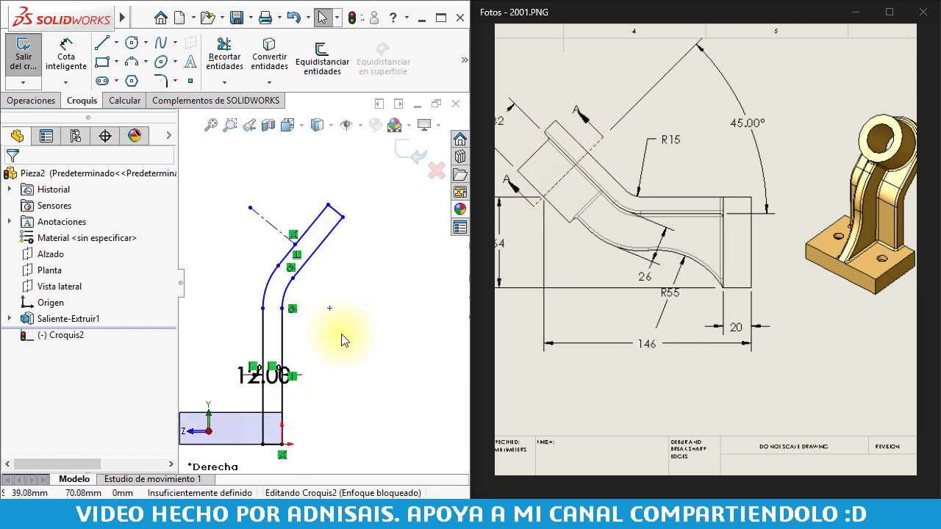
Dimension the inner bend arc to R15
left_click(65, 63)
left_click(282, 294)
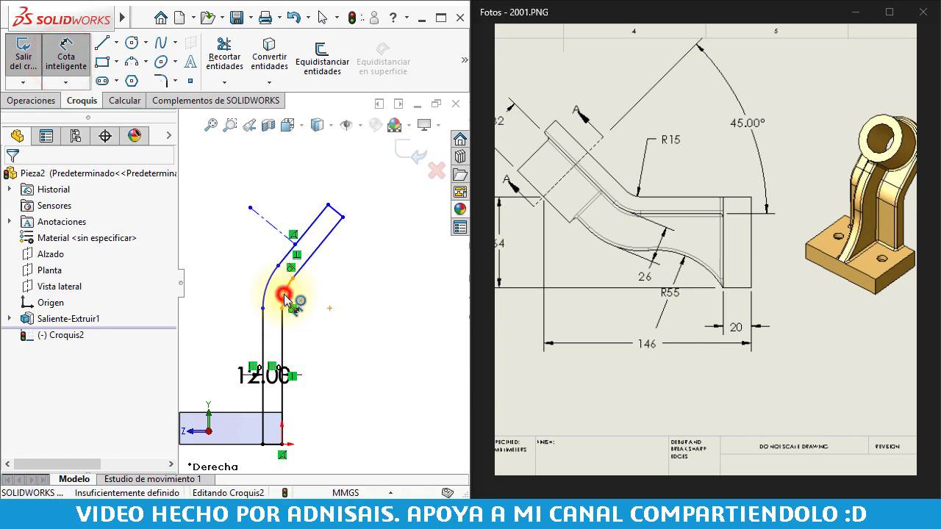
left_click(316, 305)
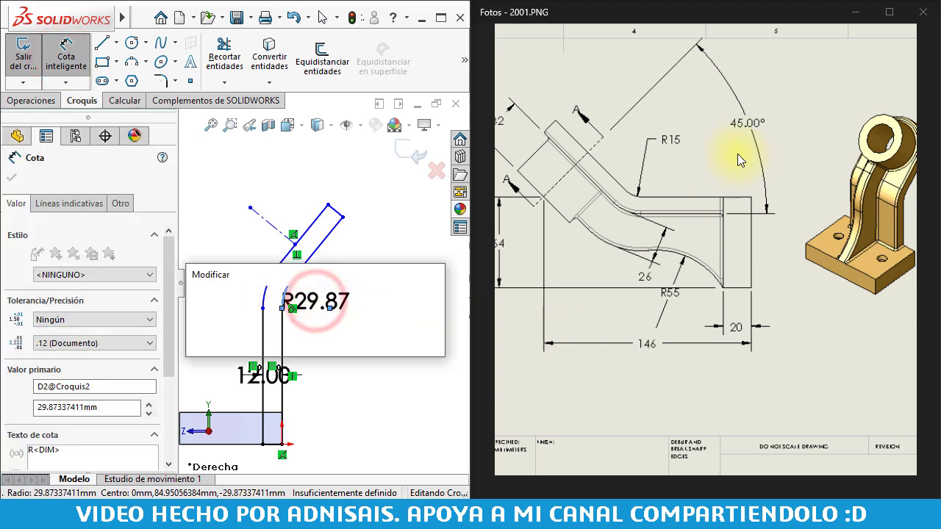
type("15")
key("Return")
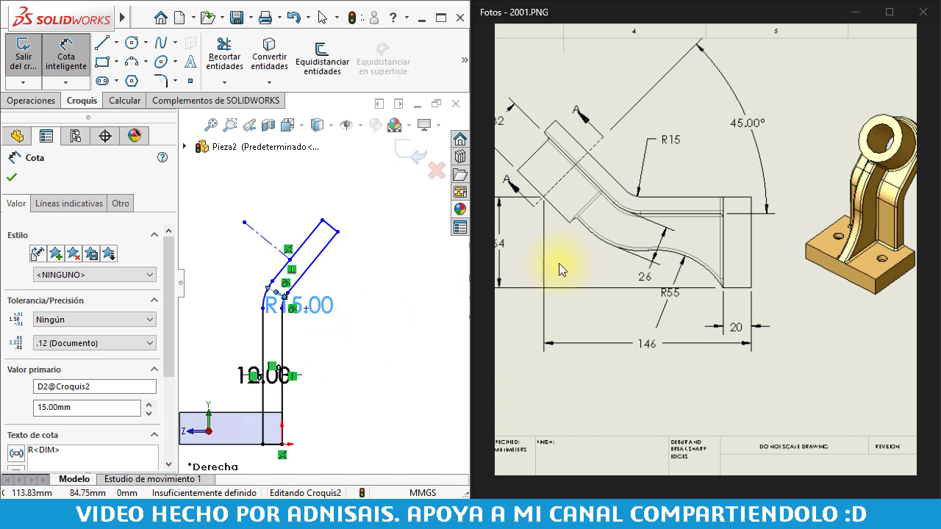
double_click(584, 274)
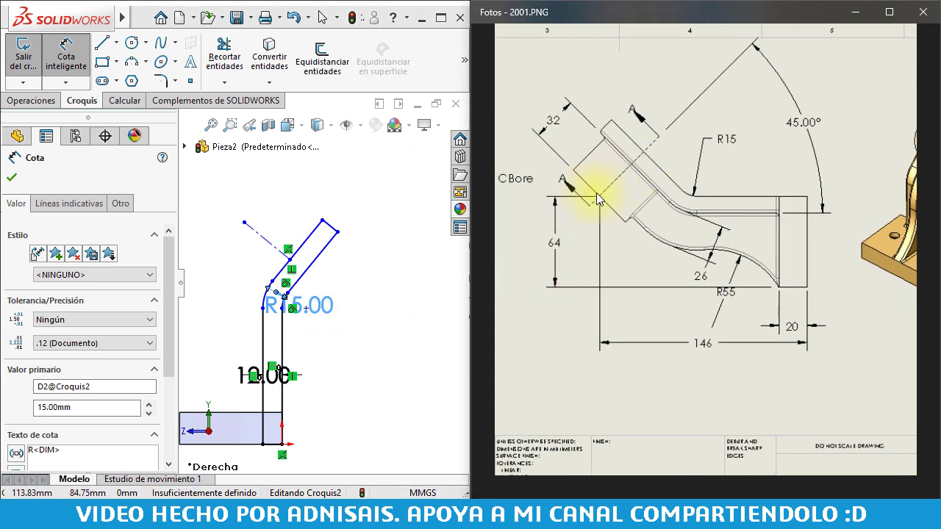
Place the construction line's end 146 mm above the base's bottom edge
left_click(243, 222)
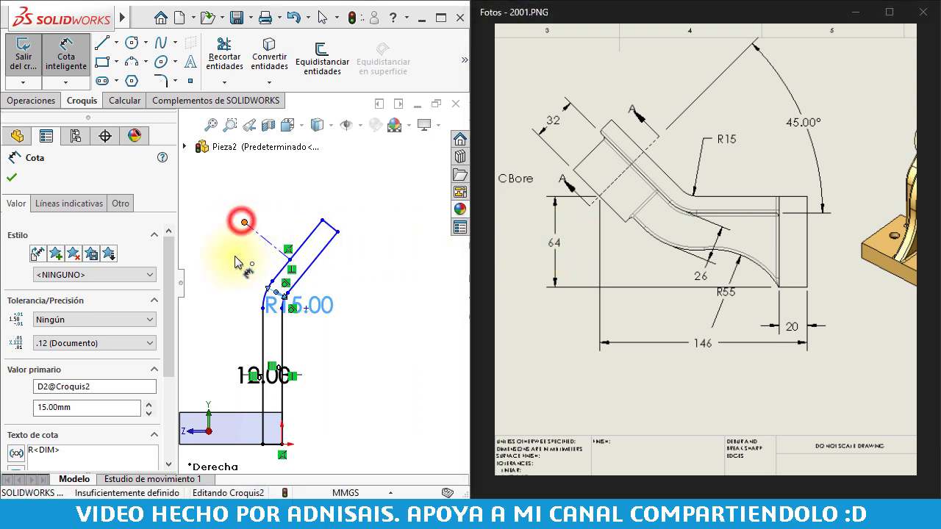
scroll(262, 283, "up", 1)
middle_click_drag(250, 331, 274, 315, "ctrl")
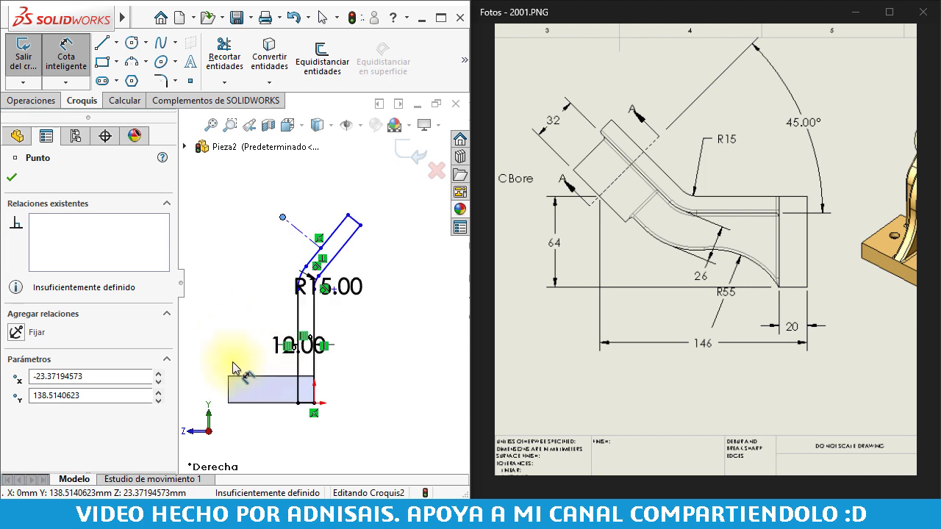
left_click(252, 403)
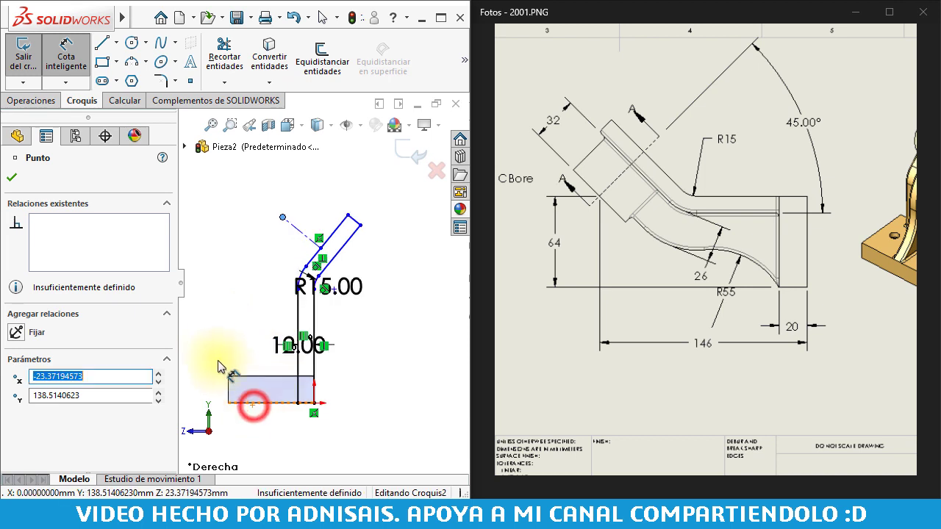
left_click(249, 402)
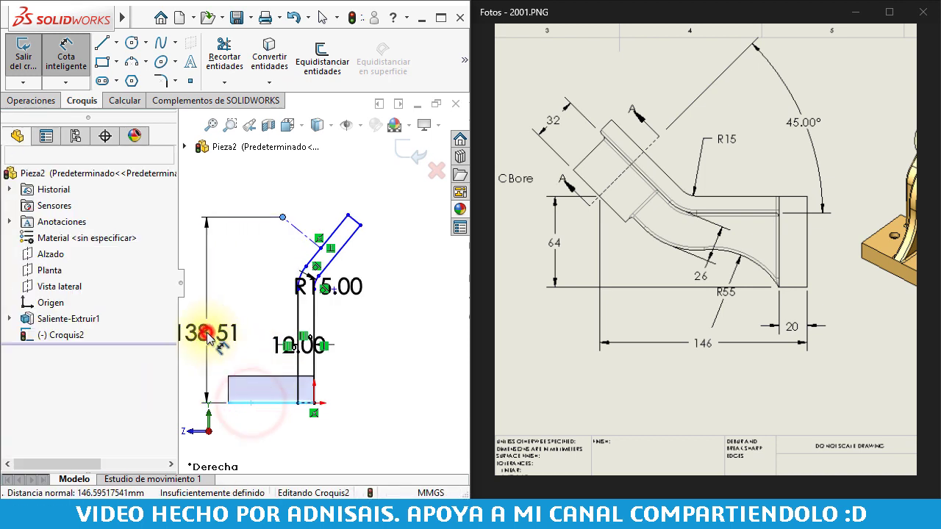
left_click(208, 337)
type("146")
key("Return")
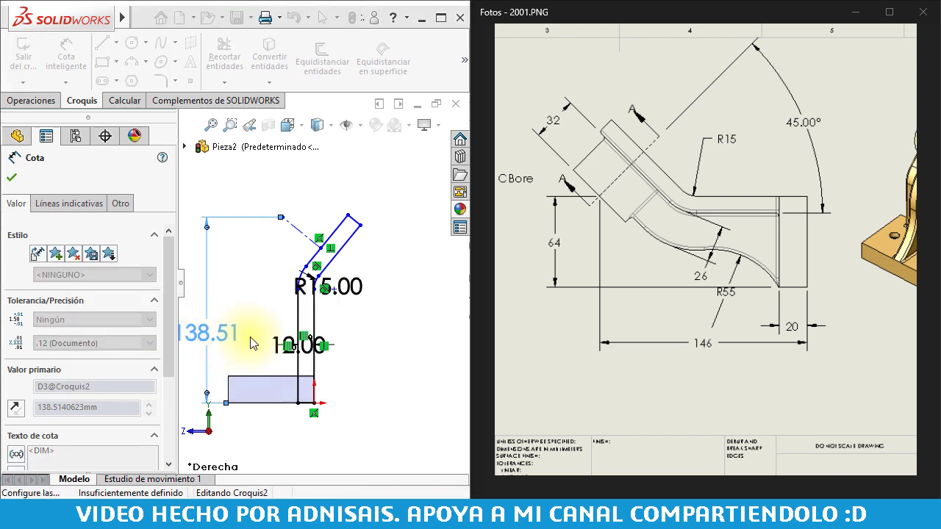
left_click(248, 273)
Set the construction line's end 64 mm from the base's left edge
left_click(227, 387)
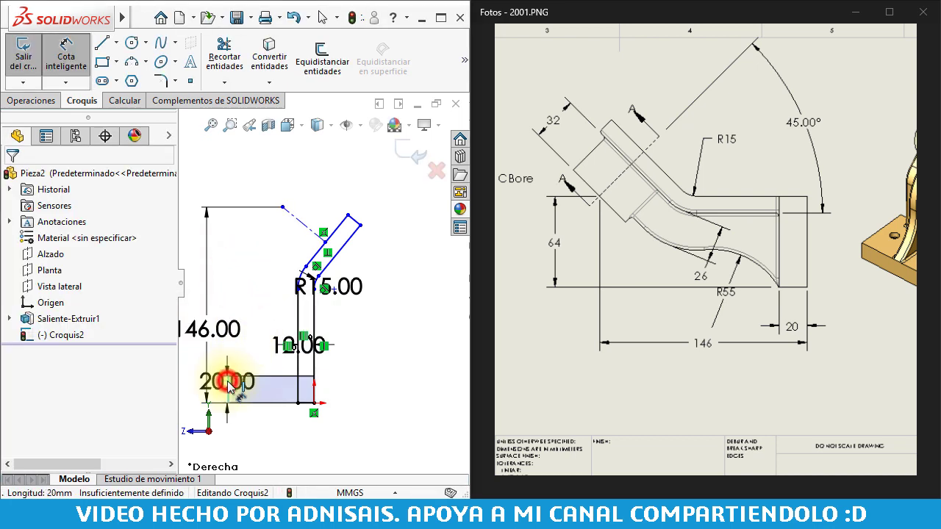
left_click(284, 208)
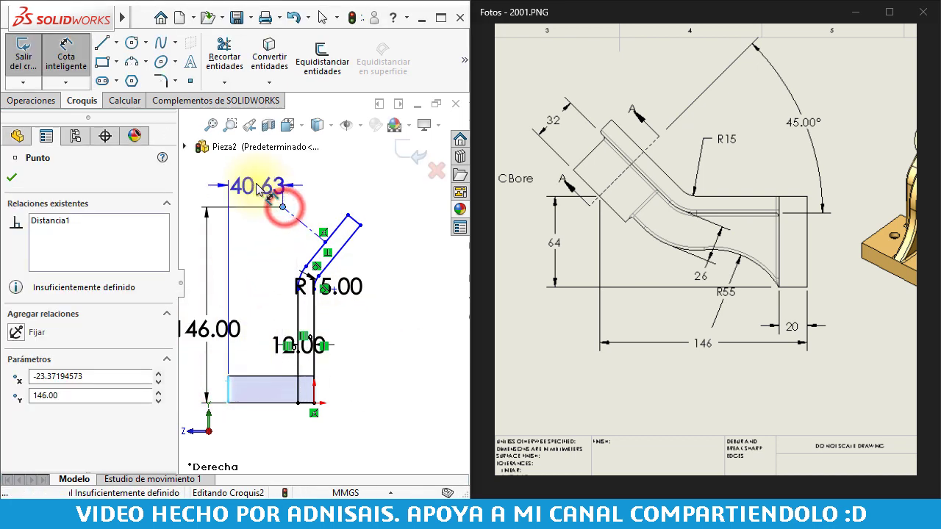
left_click(256, 185)
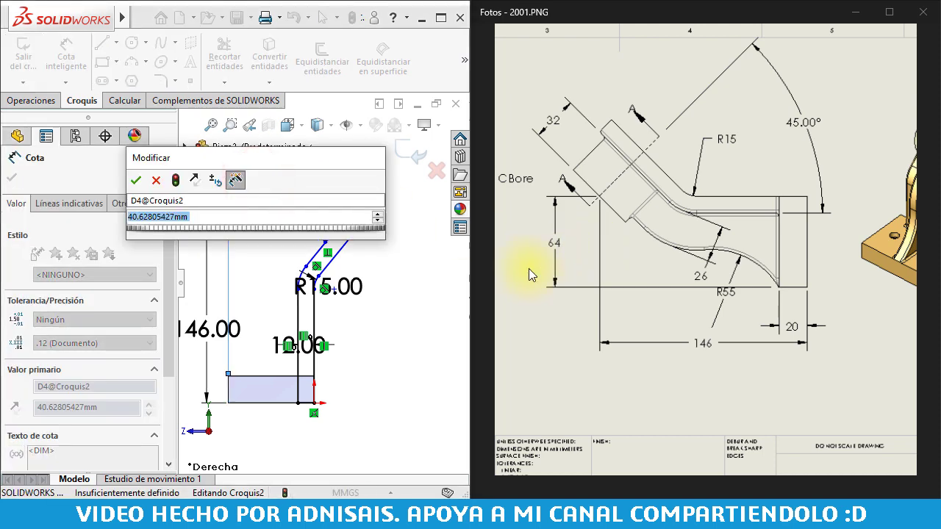
type("64")
key("Return")
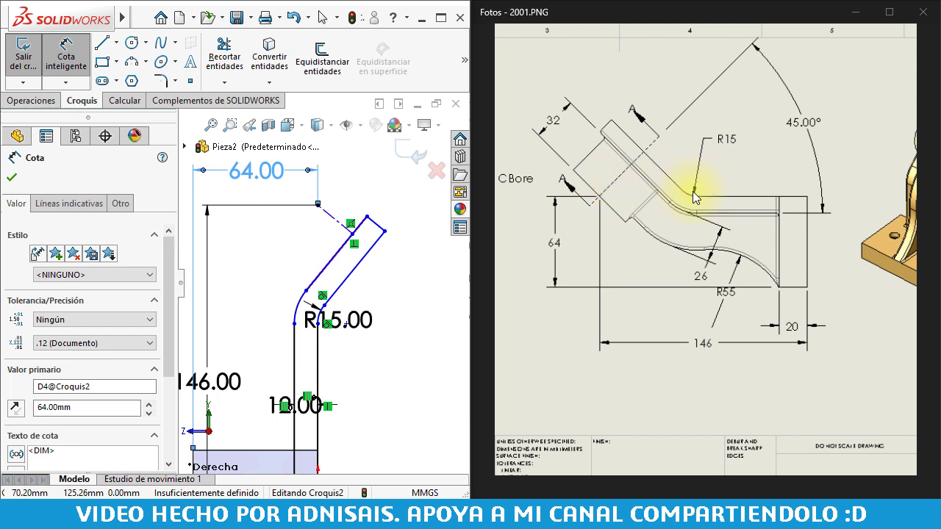
Add a 45° angle dimension between the arm's slanted edge and the vertical line
left_click(332, 220)
left_click(294, 344)
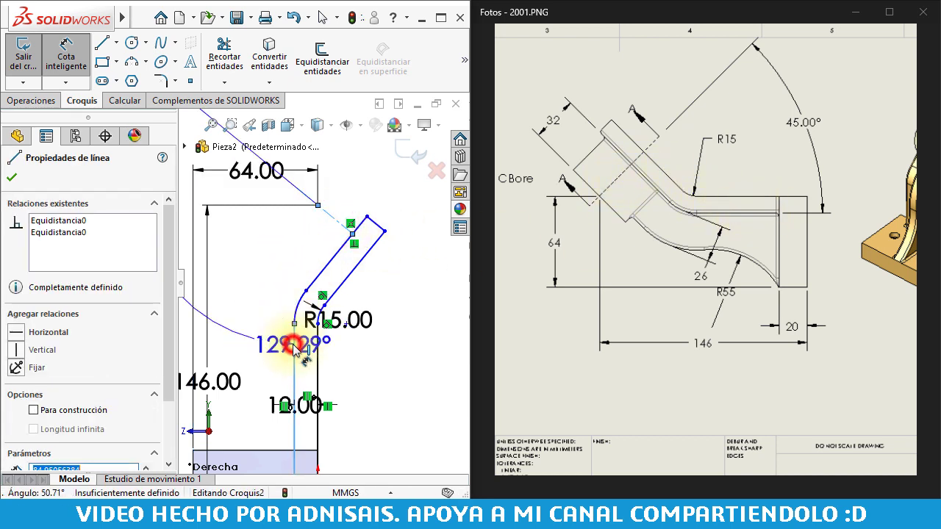
left_click(371, 377)
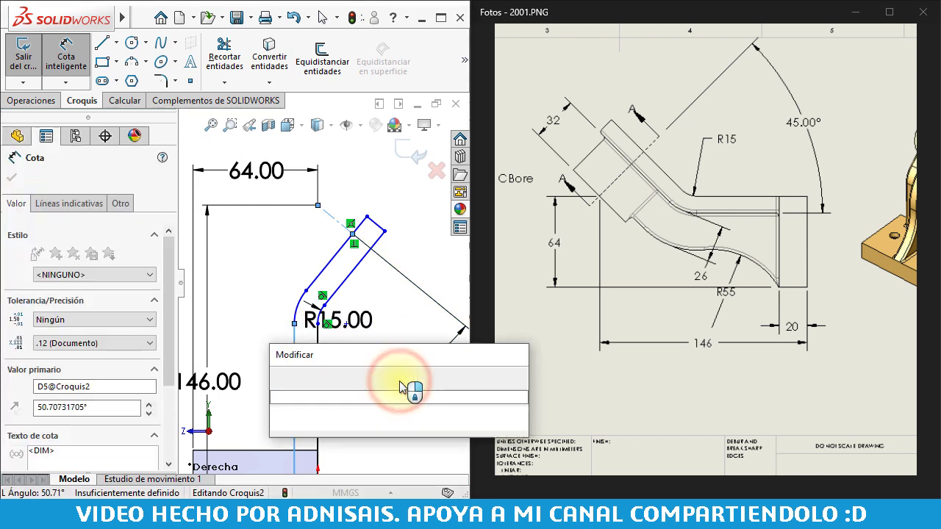
type("45")
key("Return")
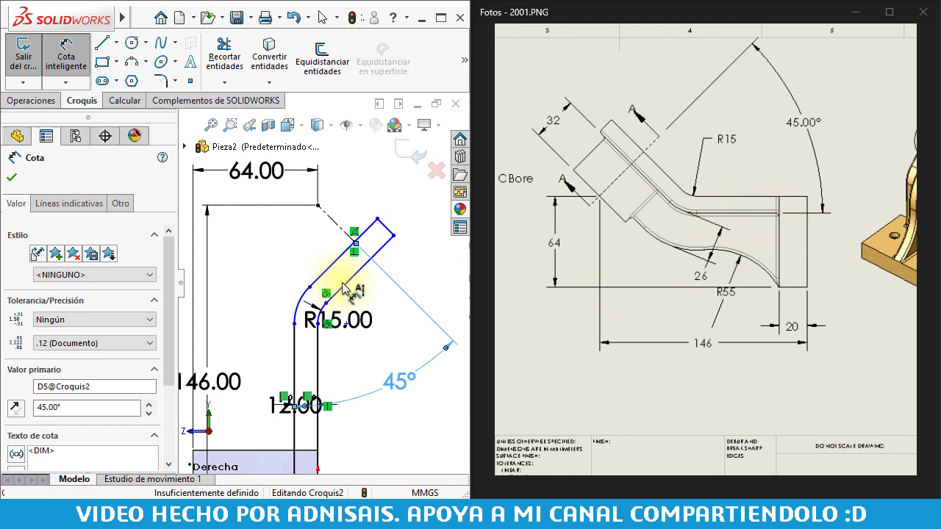
scroll(364, 346, "up", 1)
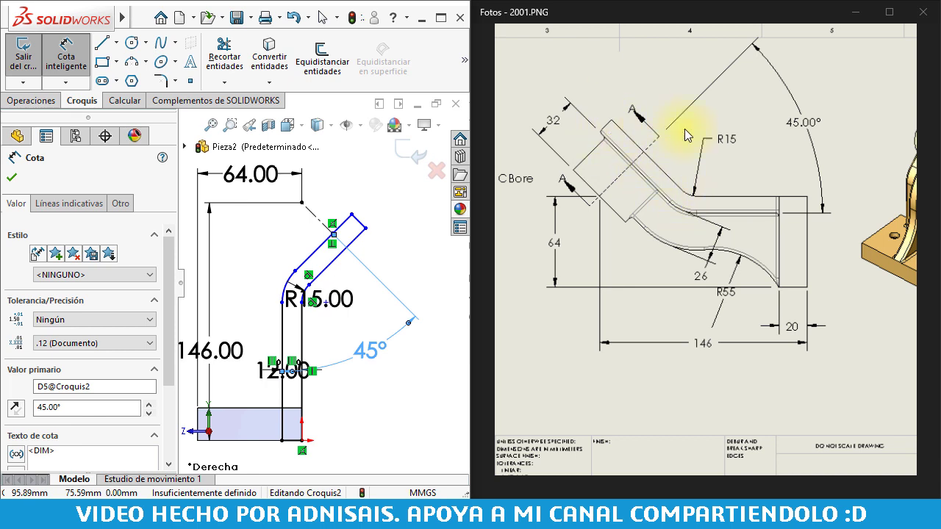
Pan the reference drawing to Section A-A and the R15/R55 side view
left_click_drag(583, 331, 850, 244)
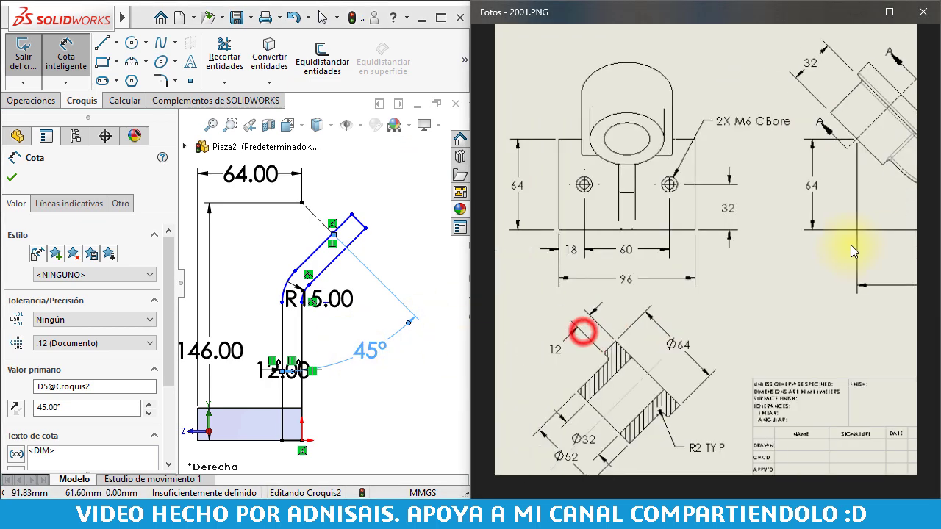
left_click_drag(761, 261, 721, 299)
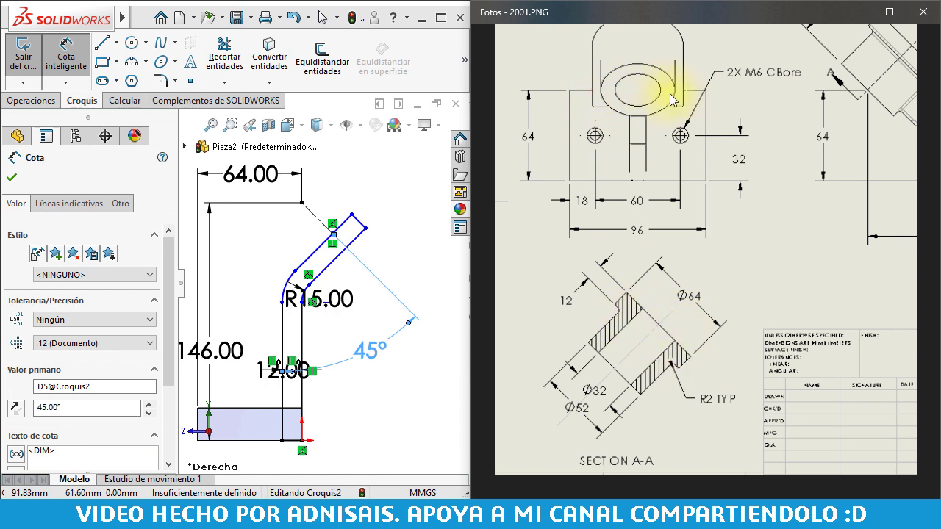
left_click_drag(826, 155, 751, 171)
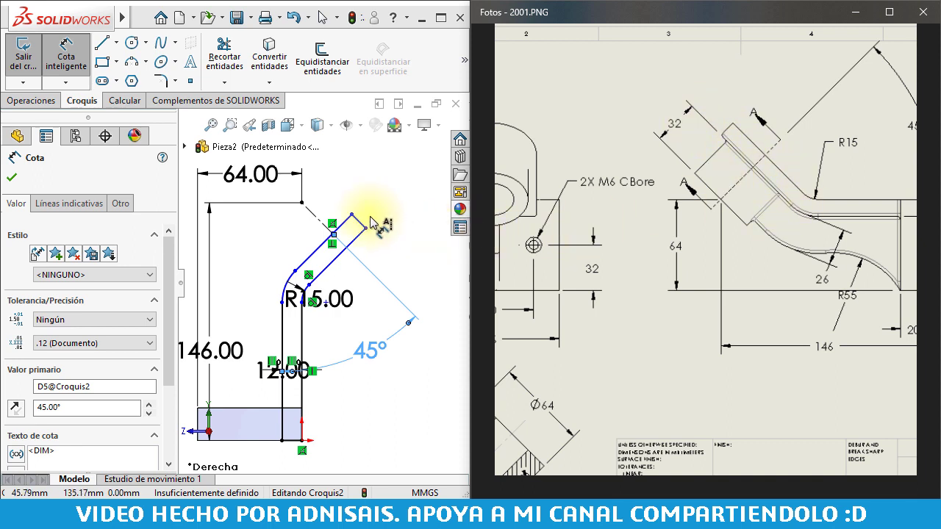
scroll(371, 208, "down", 3)
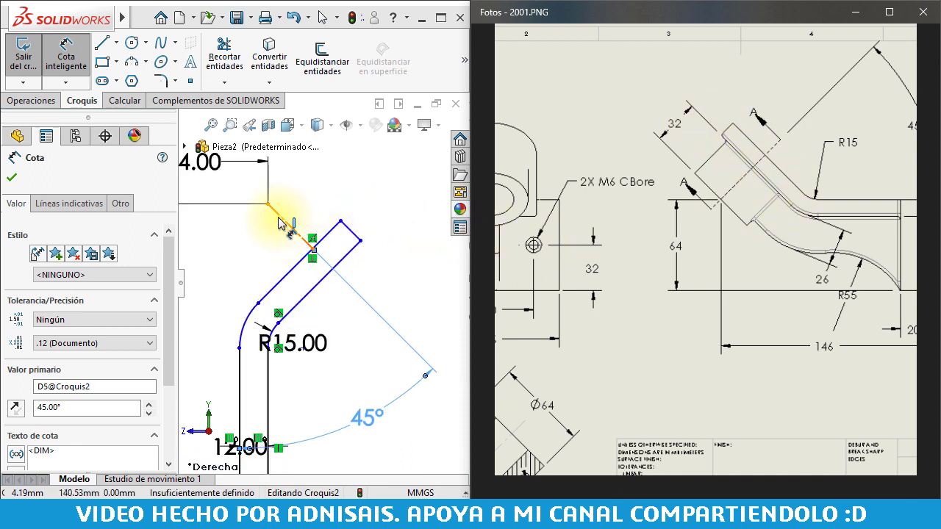
Dimension the arm from the construction line to its end edge at 64 mm
left_click(275, 212)
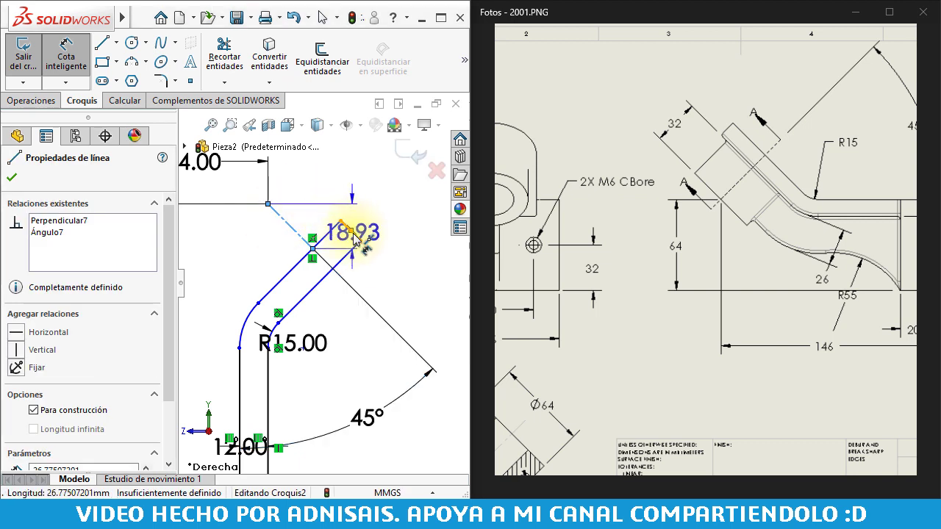
left_click(356, 240)
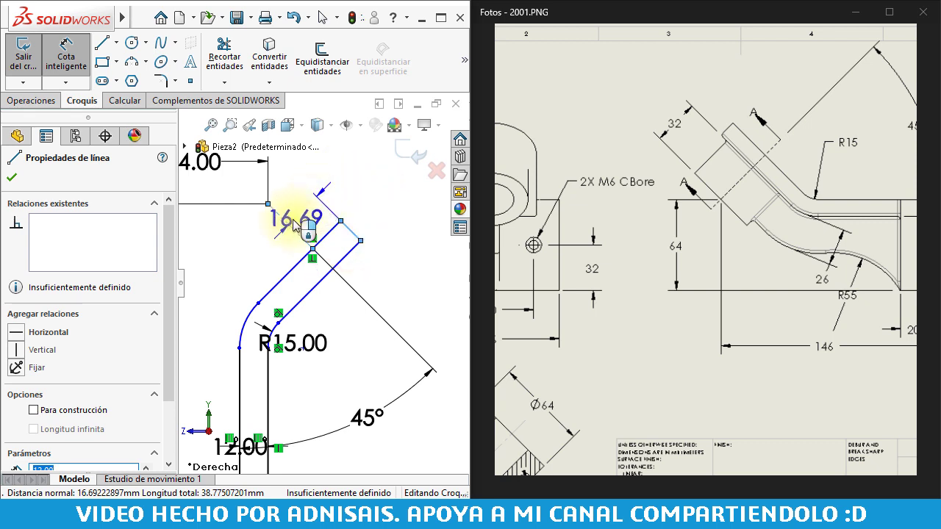
left_click(271, 240)
type("6")
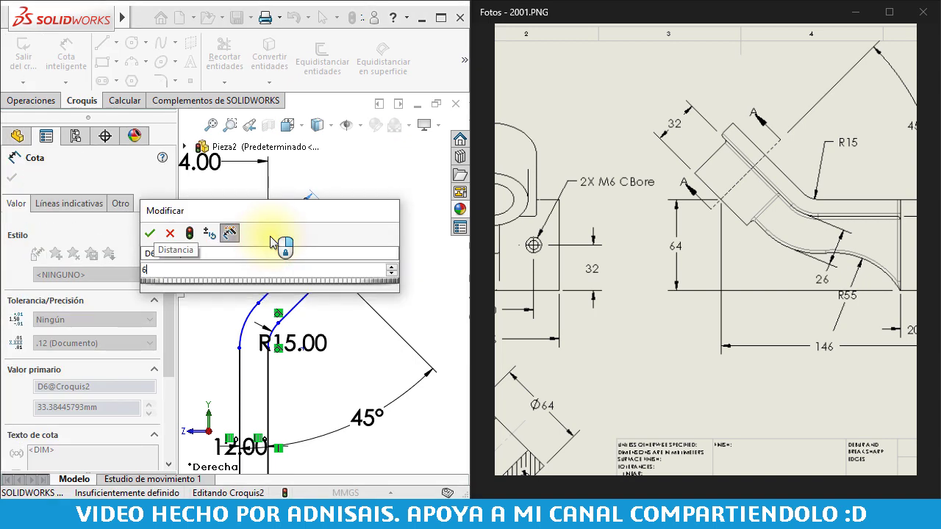
type("4")
key("Return")
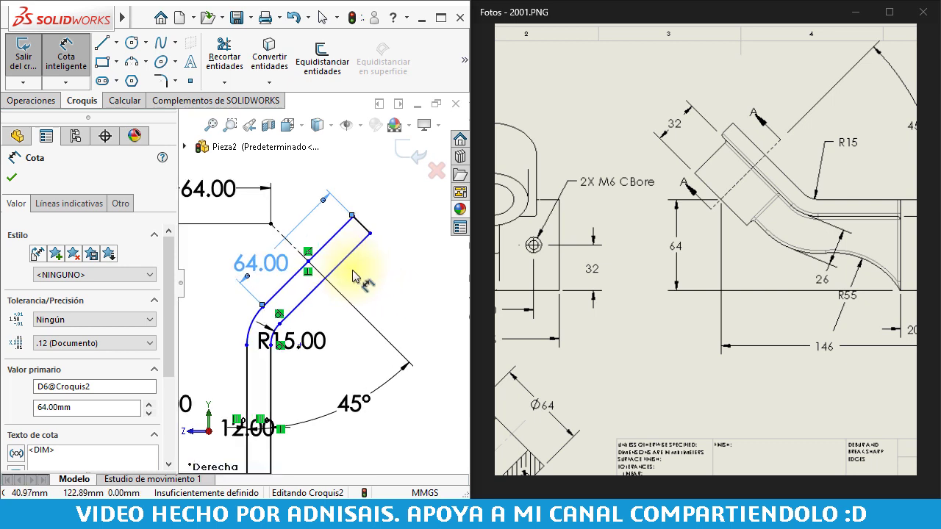
key("Escape")
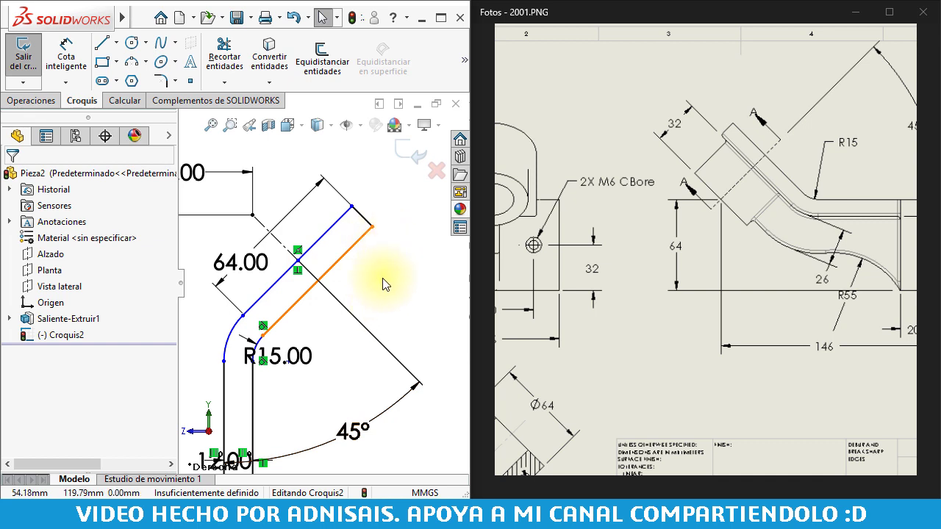
scroll(371, 275, "up", 1)
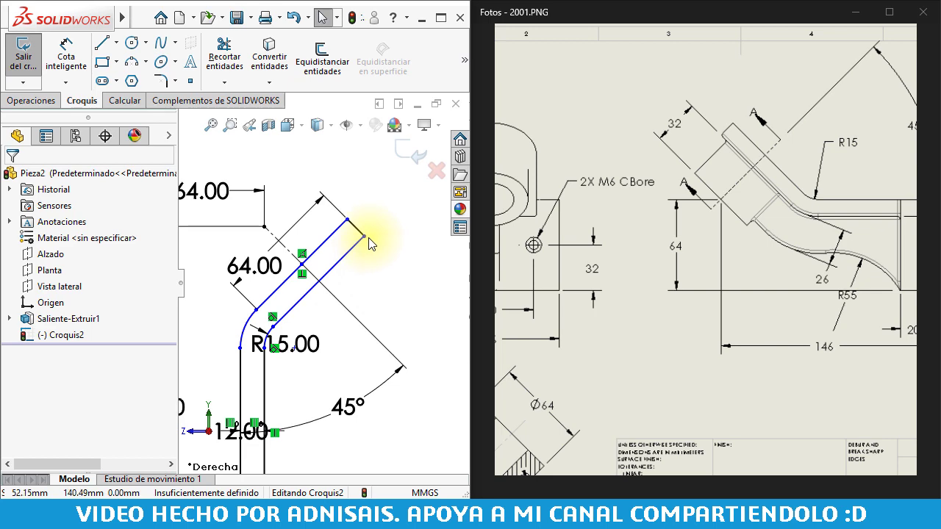
Adjust the arm's free end and dimension the construction line across its top end to 32 mm
mouse_move(365, 242)
left_mouse_down()
mouse_move(383, 229)
mouse_move(367, 200)
mouse_move(368, 262)
mouse_move(336, 269)
mouse_move(340, 250)
mouse_move(327, 269)
mouse_move(347, 283)
left_mouse_up()
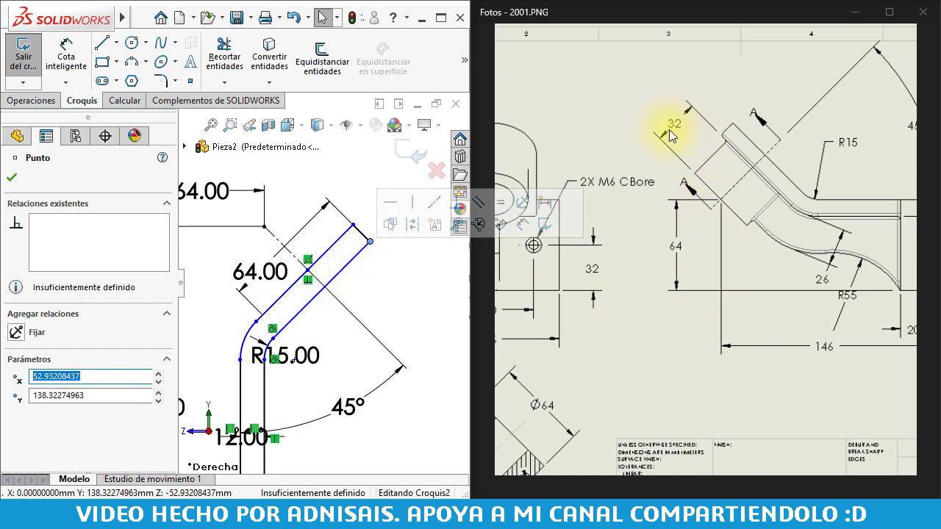
left_click(351, 183)
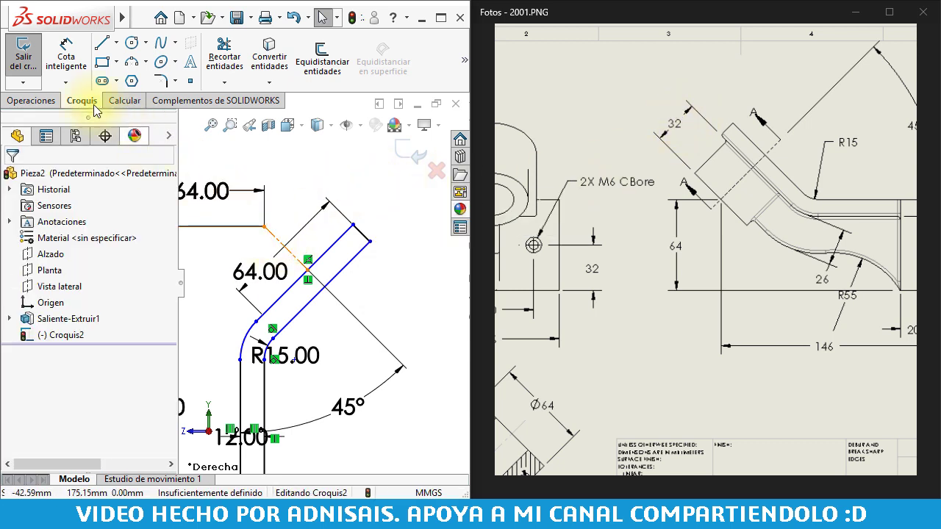
left_click(66, 55)
left_click(301, 266)
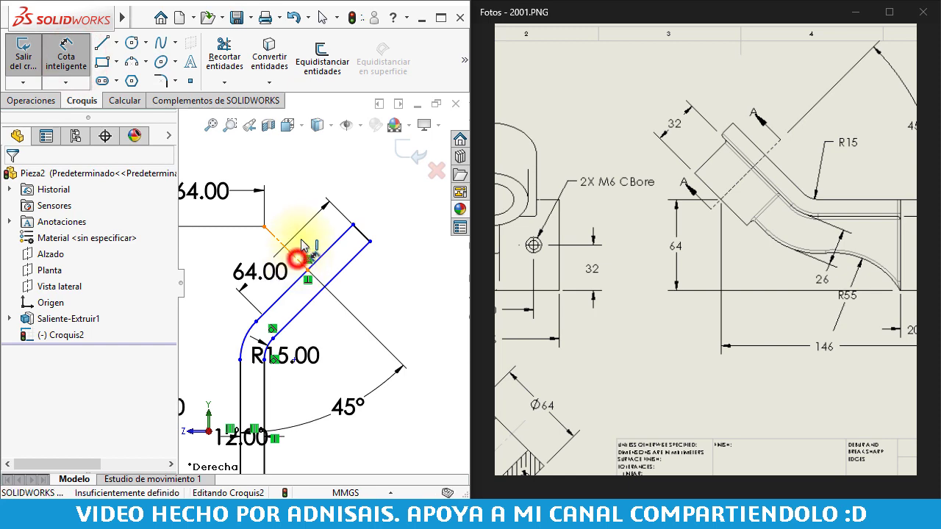
left_click(342, 183)
type("32")
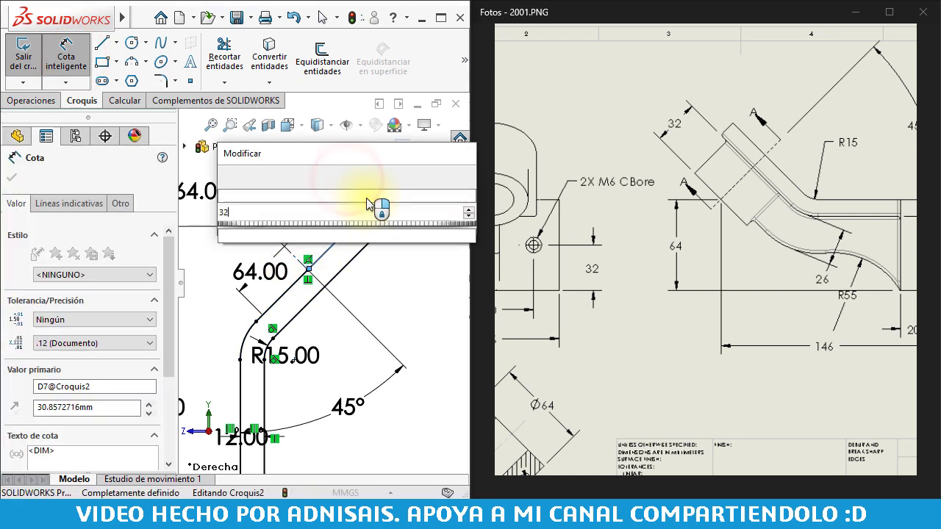
key("Return")
key("Escape")
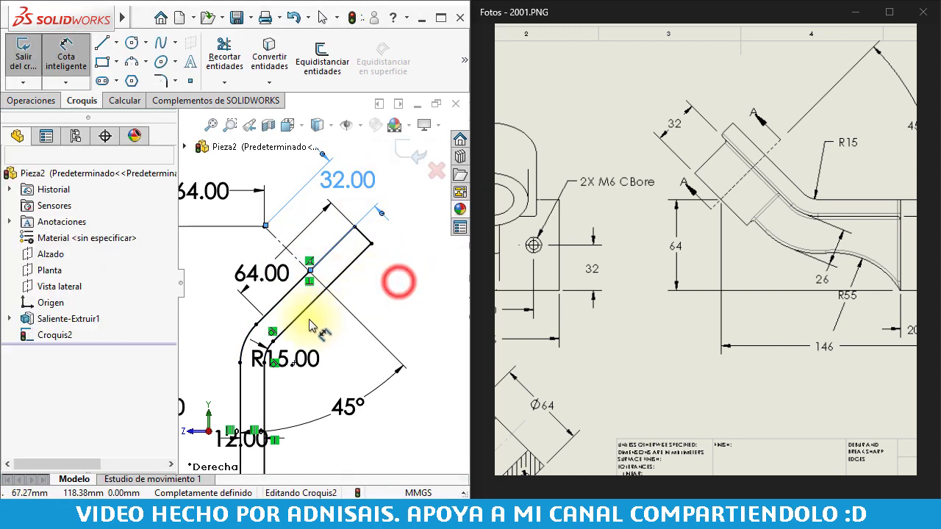
scroll(404, 278, "up", 2)
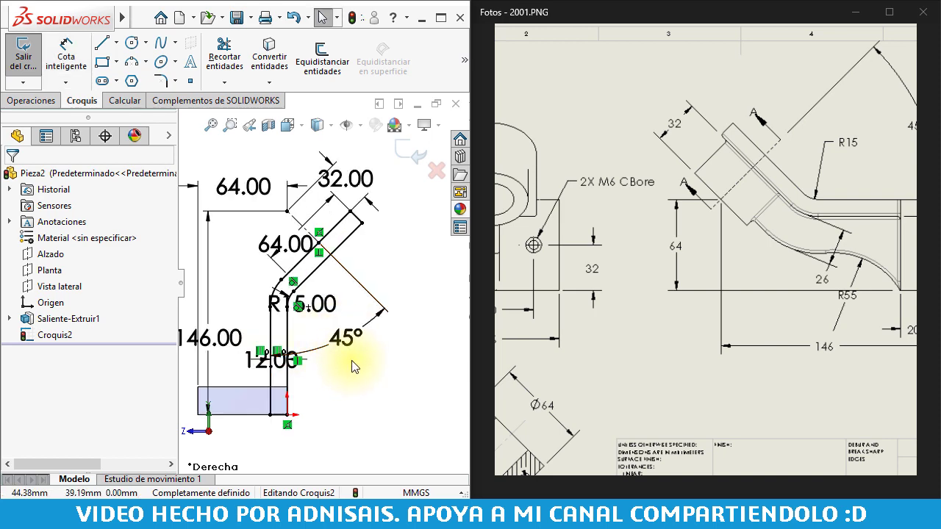
Start extruding the arm sketch with the Plano medio (mid-plane) end condition
left_click(29, 101)
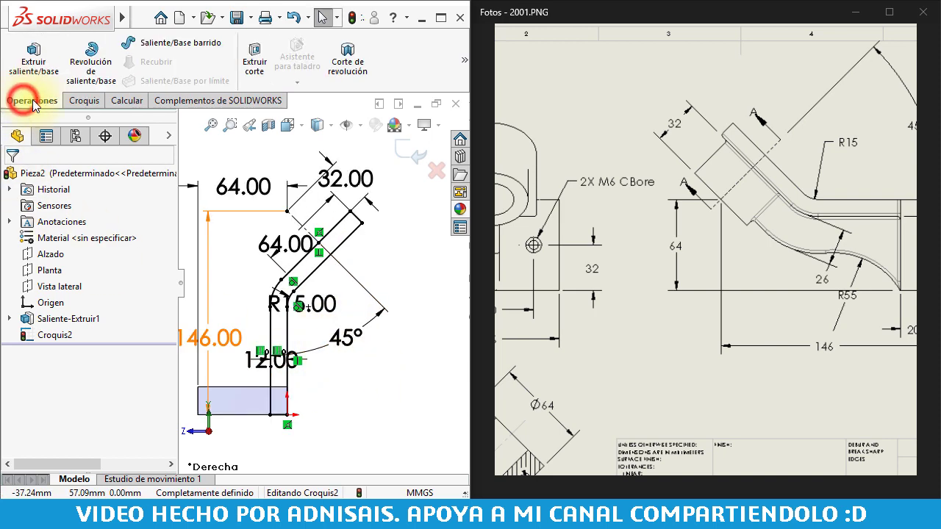
left_click(33, 57)
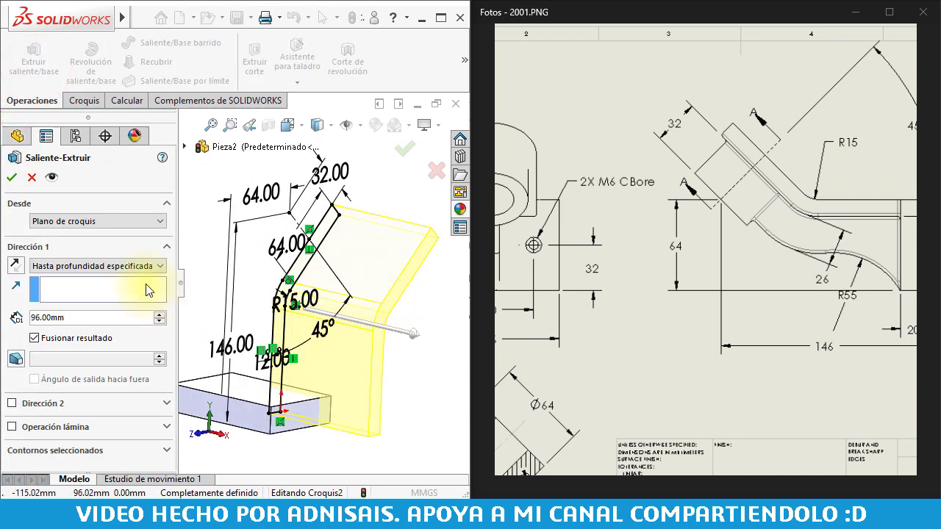
left_click(82, 266)
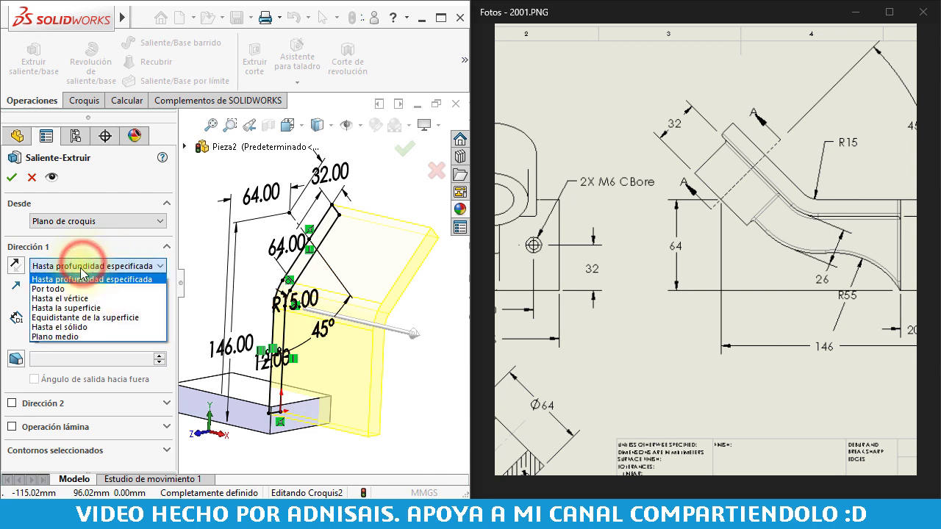
left_click(68, 336)
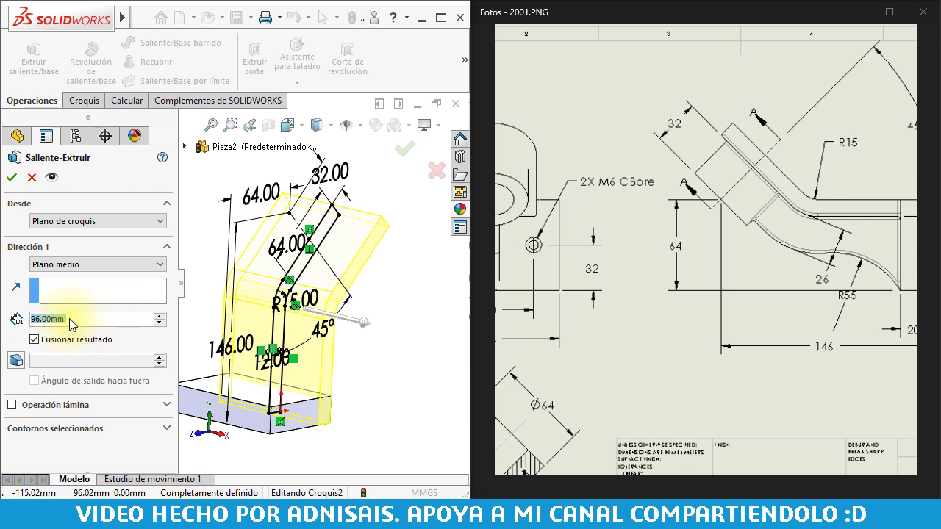
Link the extrusion depth to the 64.00 sketch dimension with an = equation
left_click_drag(571, 236, 682, 231)
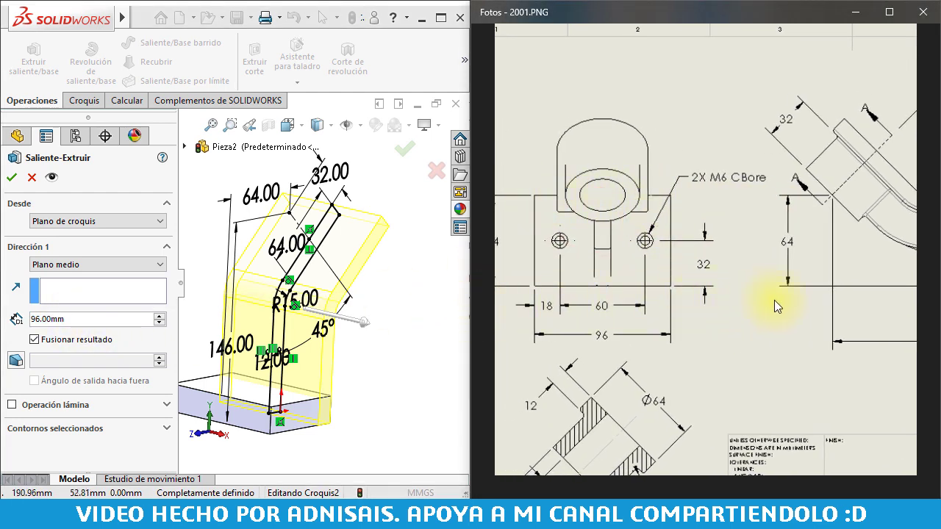
left_click_drag(788, 301, 777, 306)
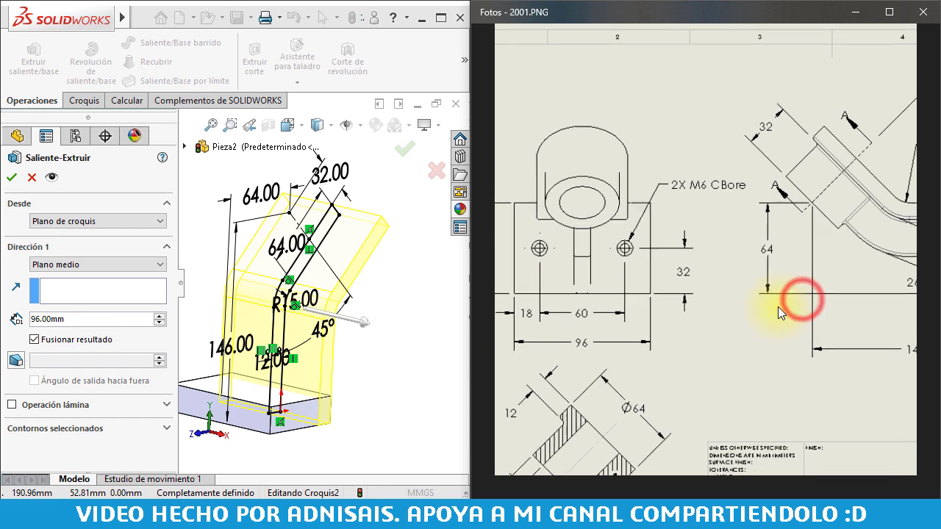
left_click(47, 319)
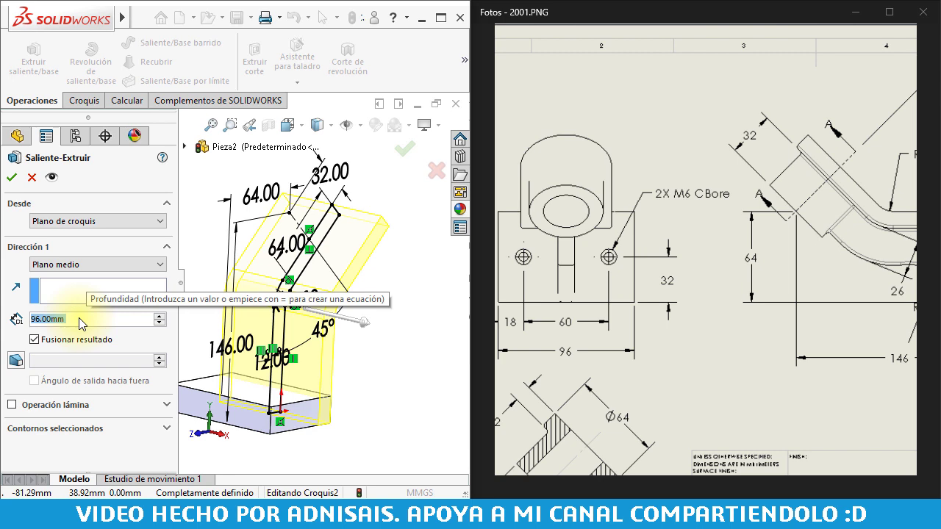
type("=")
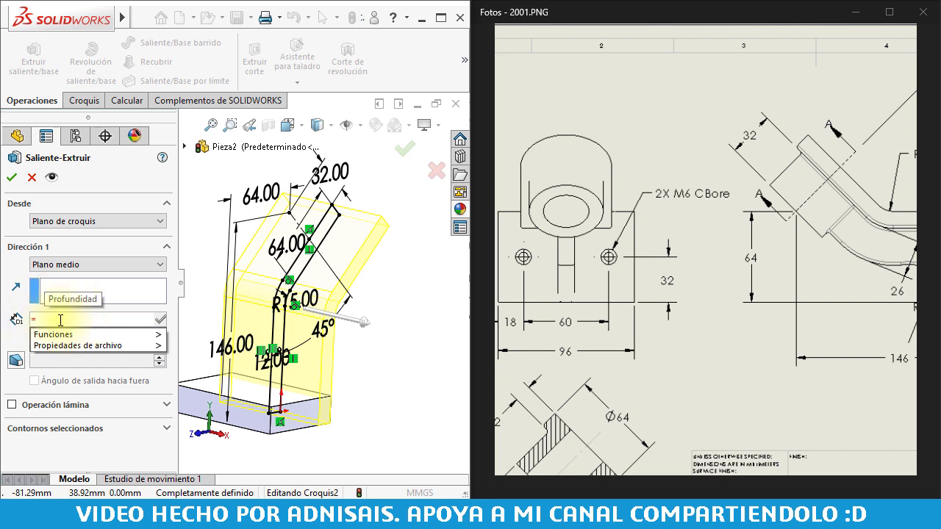
left_click(291, 248)
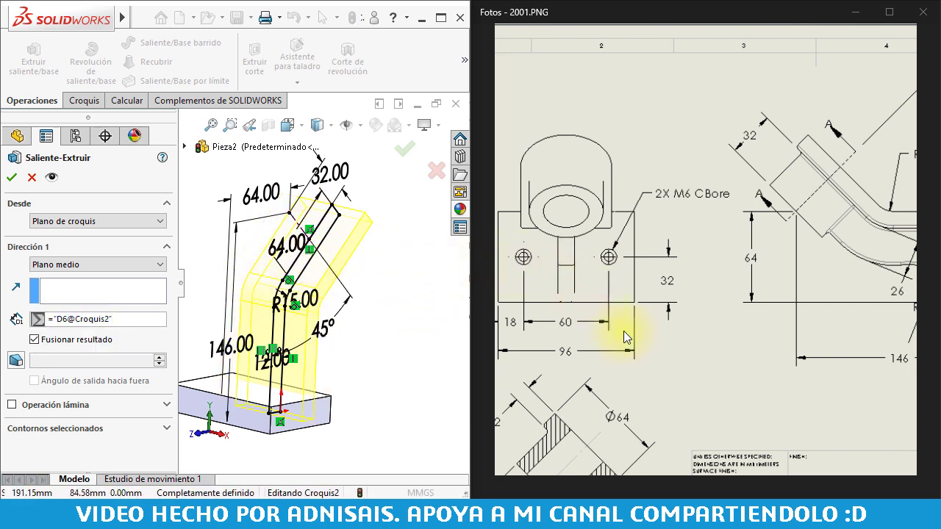
left_click_drag(640, 372, 632, 356)
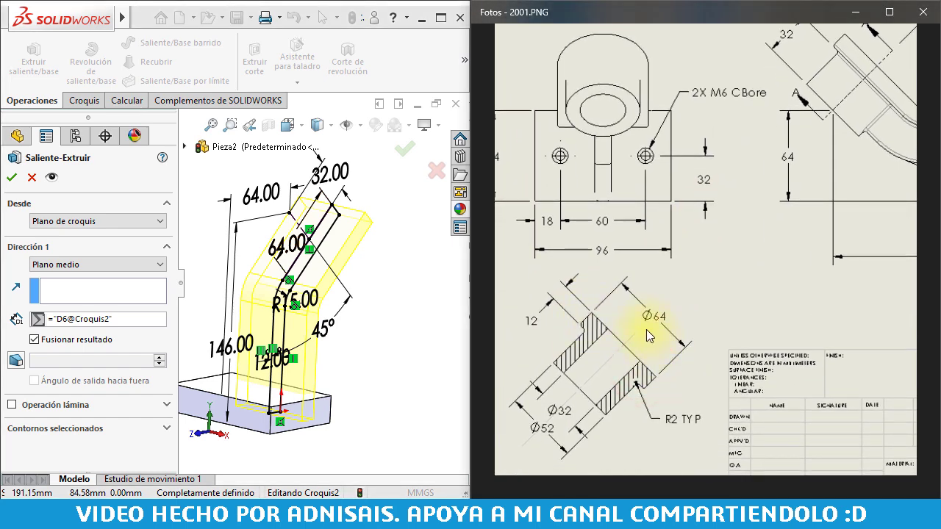
scroll(639, 322, "up", 2)
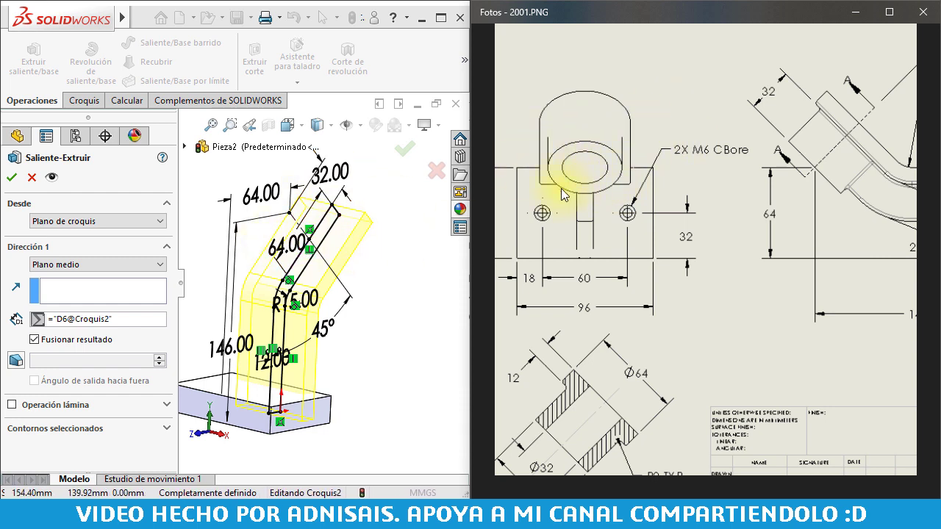
Accept the arm extrusion as Saliente-Extruir2 and review its dimensions while orbiting the model
left_click(11, 177)
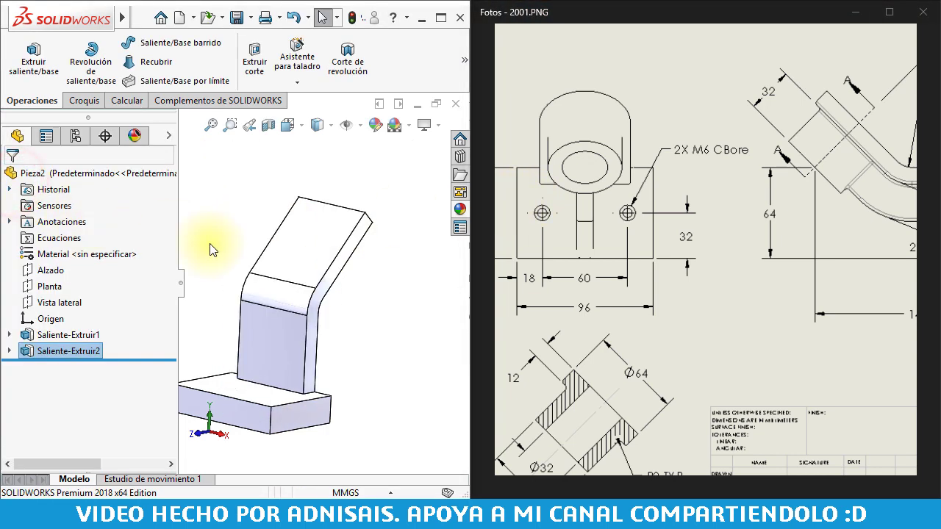
double_click(307, 226)
middle_click_drag(307, 221, 360, 232)
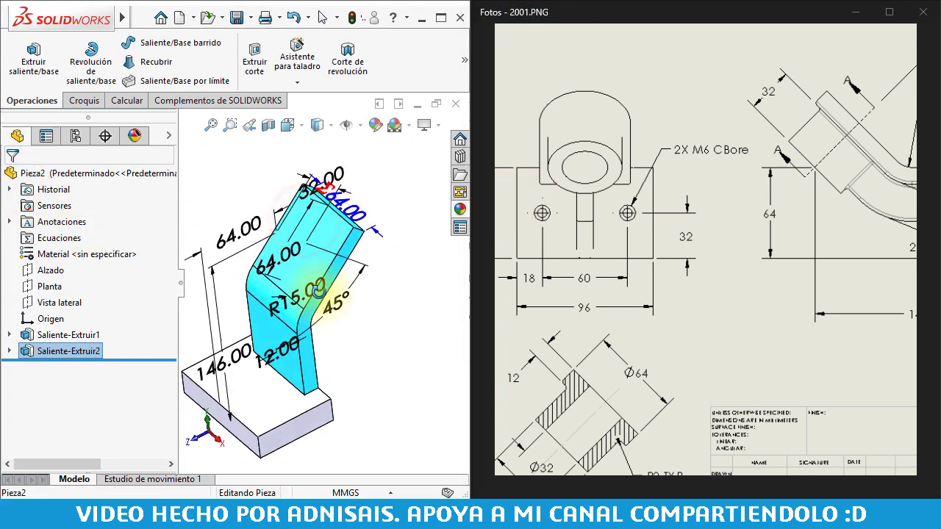
left_click_drag(360, 232, 376, 184)
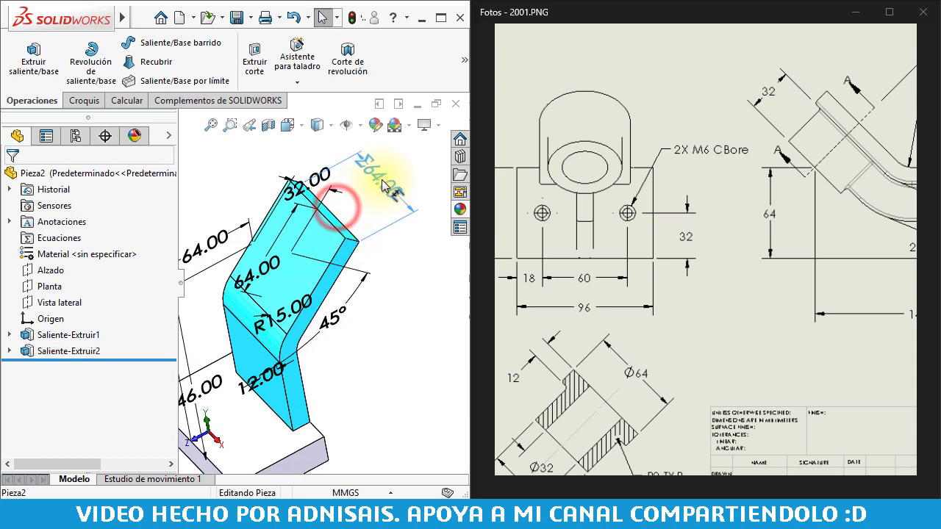
scroll(376, 183, "down", 2)
left_click(354, 197)
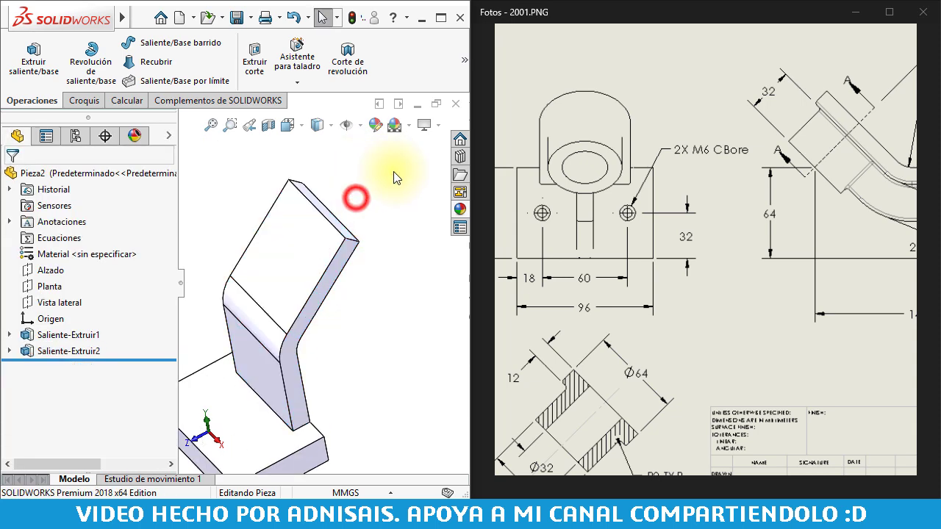
double_click(321, 250)
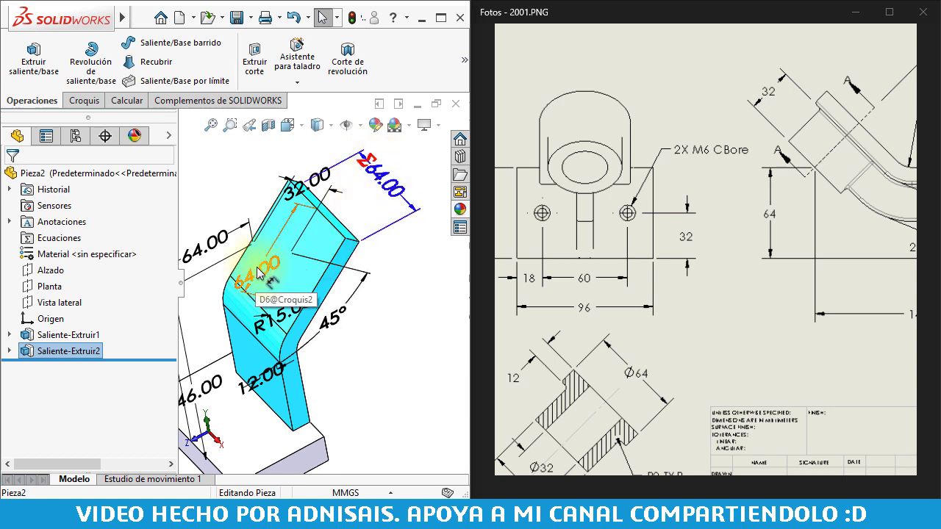
left_click(392, 273)
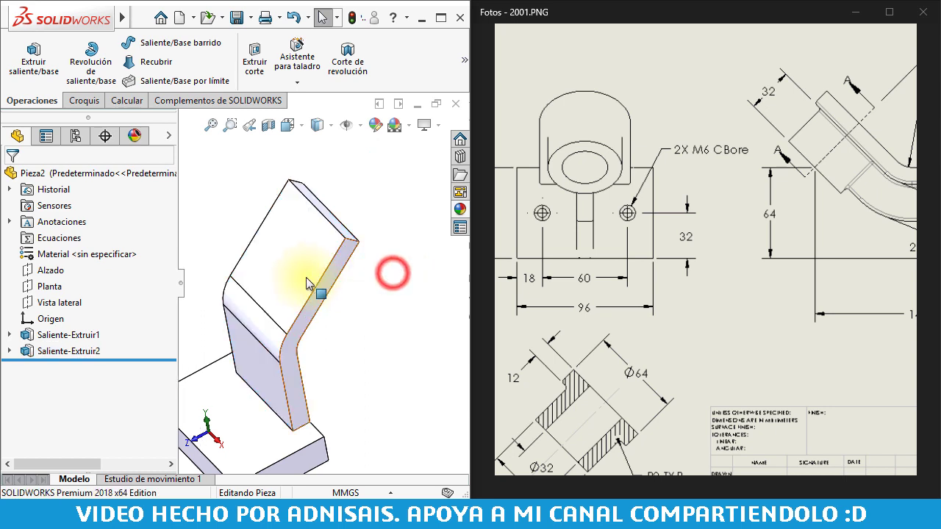
mouse_move(353, 253)
middle_mouse_down()
mouse_move(338, 230)
mouse_move(278, 210)
middle_mouse_up()
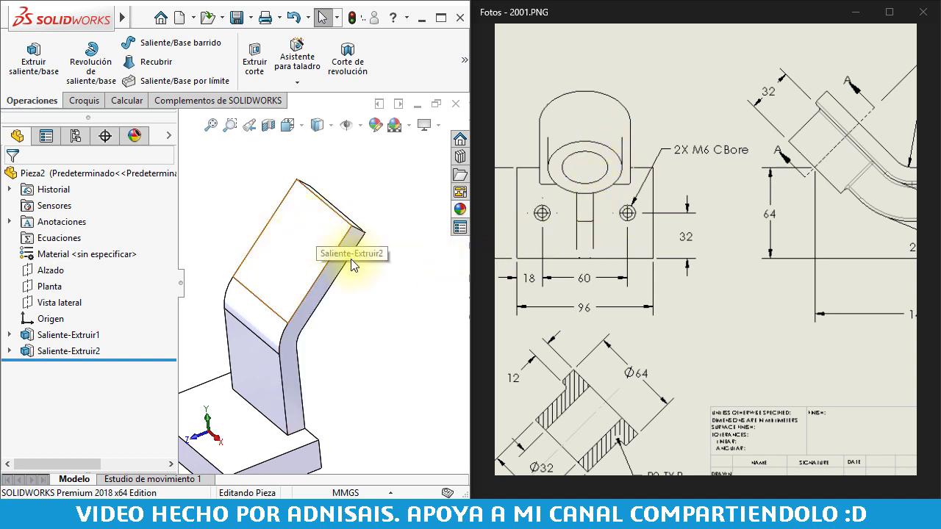
left_click(278, 184)
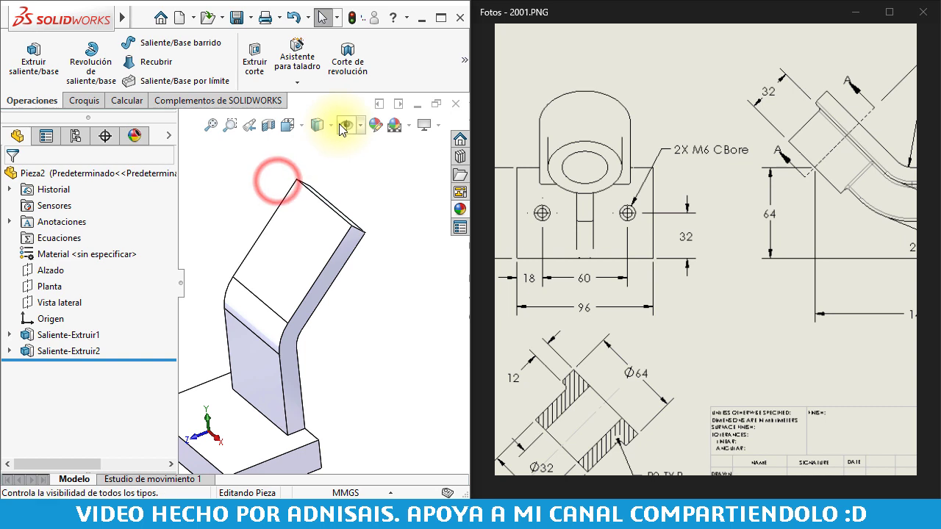
Start a Full round fillet and pick the arm's first side face
left_click(463, 63)
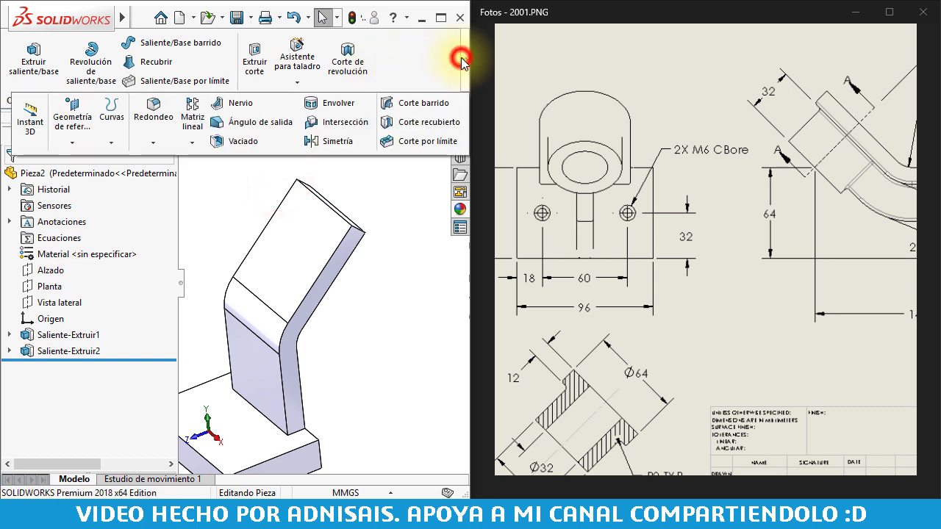
left_click(157, 119)
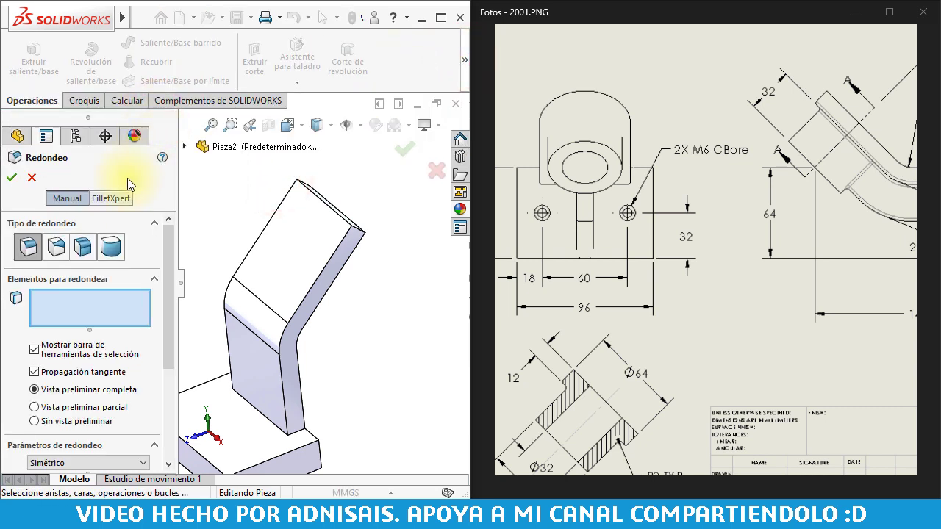
left_click(112, 246)
left_click(116, 308)
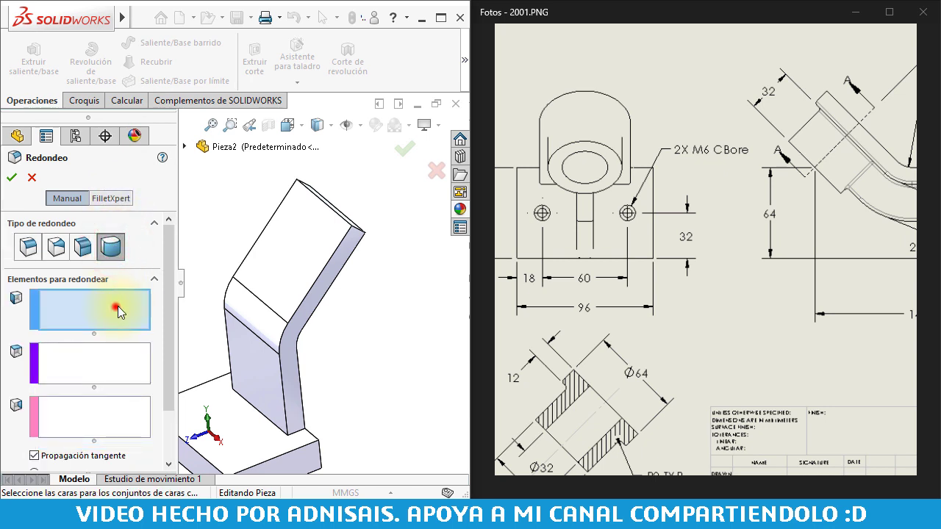
left_click(286, 352)
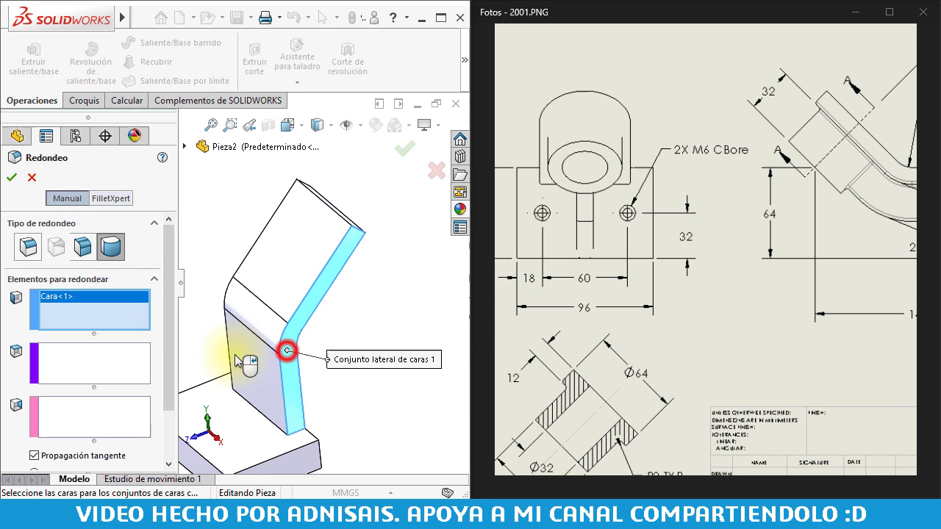
Pick the arm's top end as centre face and the opposite side face, then apply Redondeo1
left_click(93, 367)
mouse_move(369, 200)
middle_mouse_down()
mouse_move(325, 227)
mouse_move(440, 237)
mouse_move(269, 269)
mouse_move(202, 268)
middle_mouse_up()
left_click(294, 240)
left_click(119, 419)
left_click(225, 272)
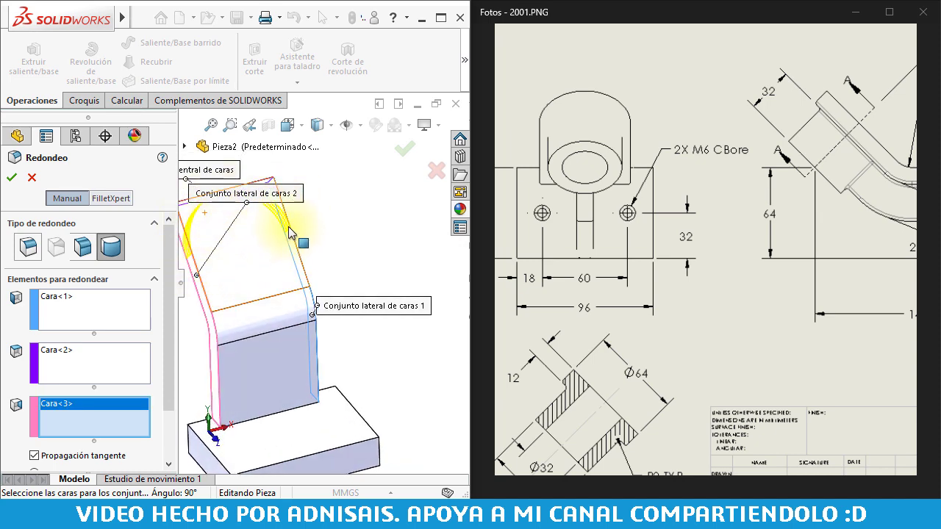
scroll(252, 227, "down", 1)
scroll(254, 206, "down", 1)
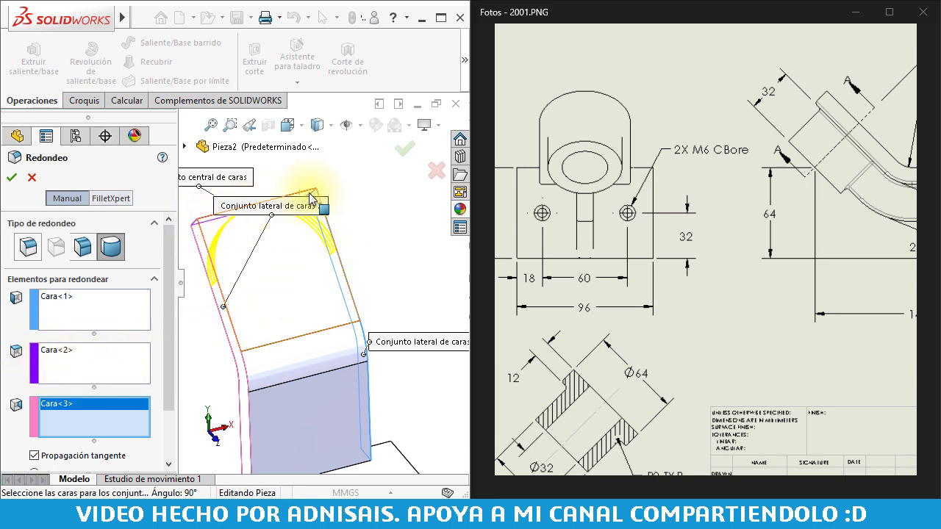
left_click_drag(235, 207, 270, 187)
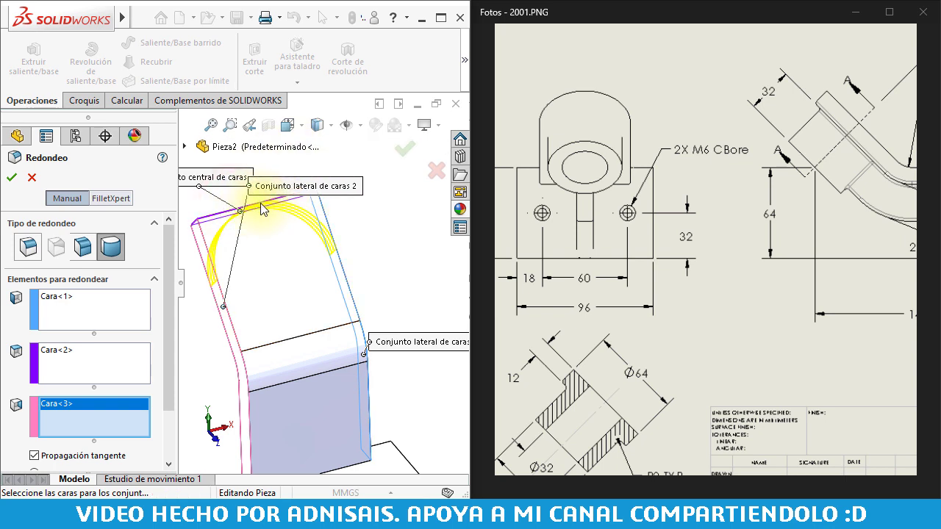
left_click(11, 182)
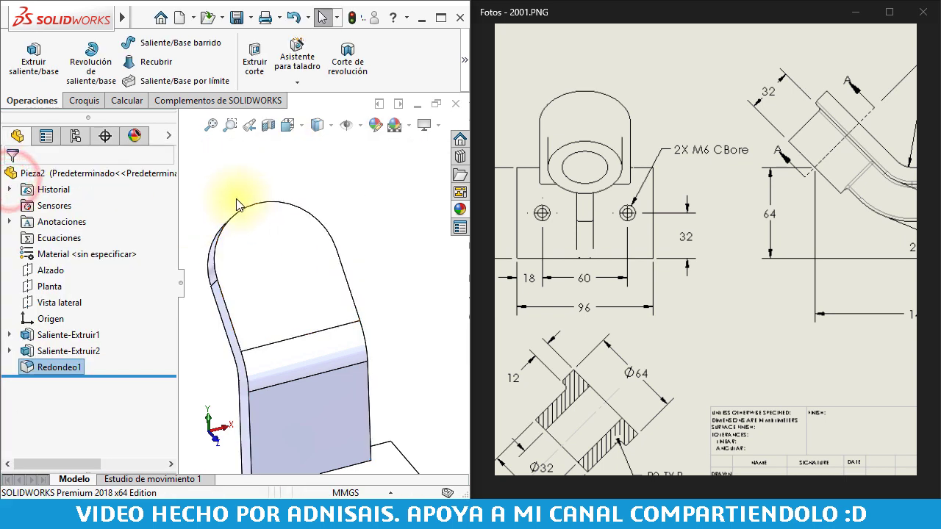
Orbit the part to inspect the arm's rounded end against the reference drawing
left_click(226, 322)
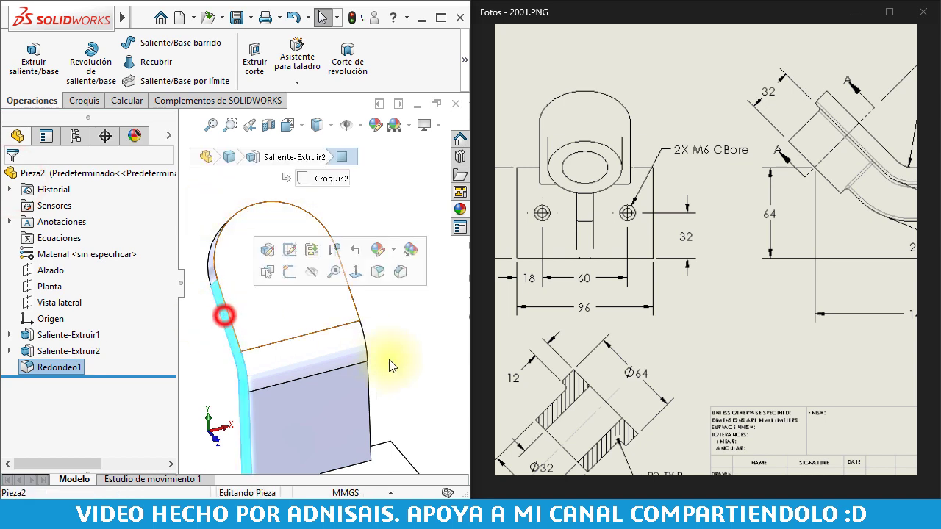
mouse_move(389, 368)
middle_mouse_down()
mouse_move(336, 311)
mouse_move(272, 332)
mouse_move(399, 278)
middle_mouse_up()
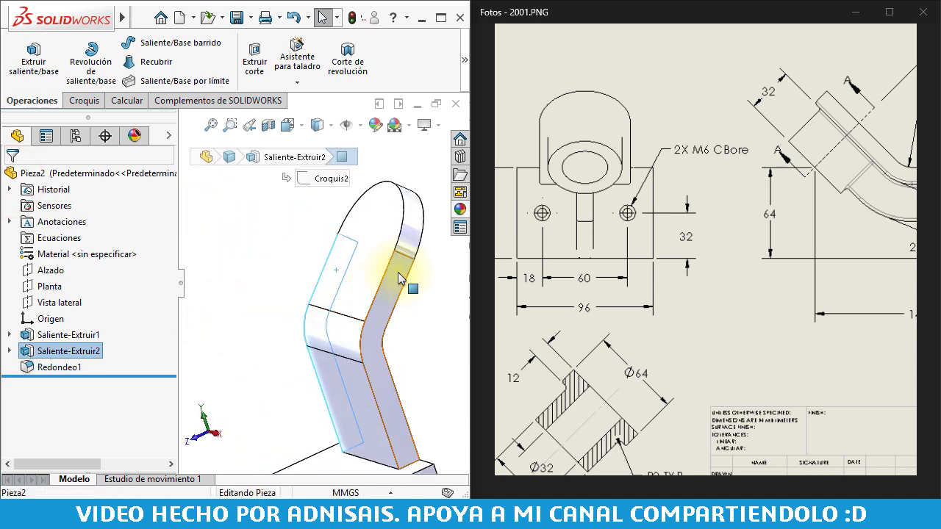
left_click(404, 231)
middle_click_drag(404, 231, 390, 180)
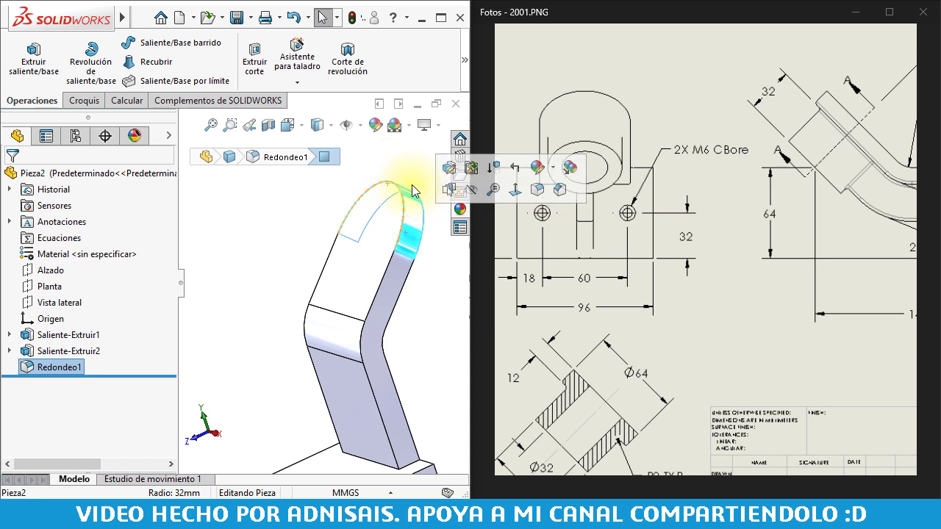
mouse_move(388, 231)
middle_mouse_down()
mouse_move(378, 247)
mouse_move(410, 318)
mouse_move(394, 311)
mouse_move(383, 323)
mouse_move(452, 359)
middle_mouse_up()
left_click(410, 314)
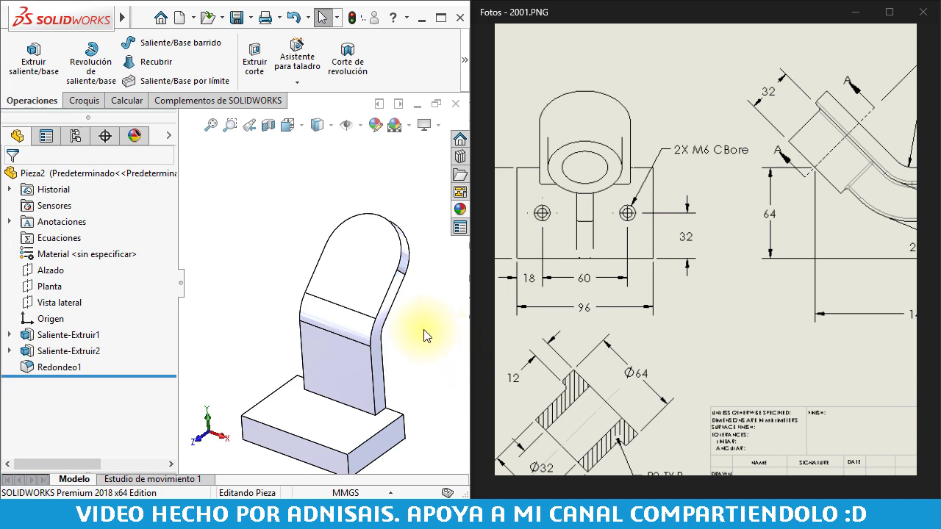
left_click_drag(742, 276, 617, 316)
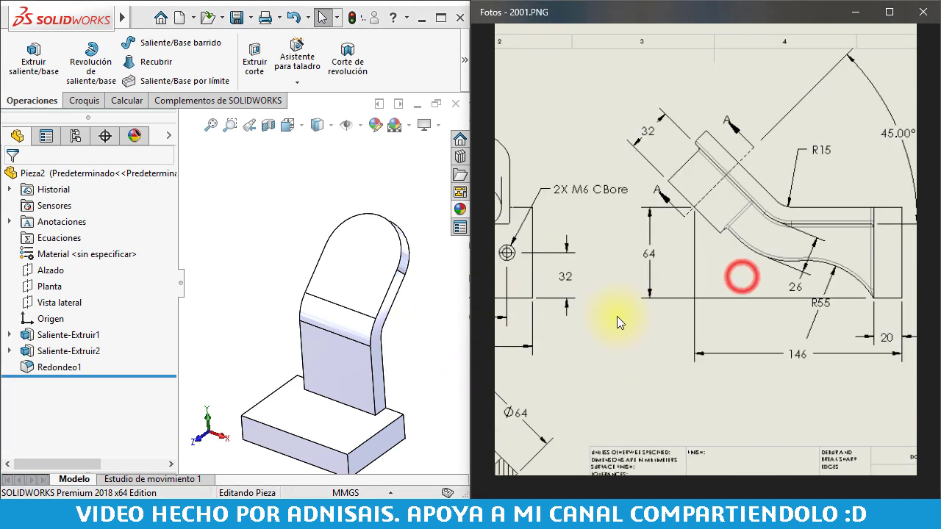
left_click_drag(615, 223, 688, 187)
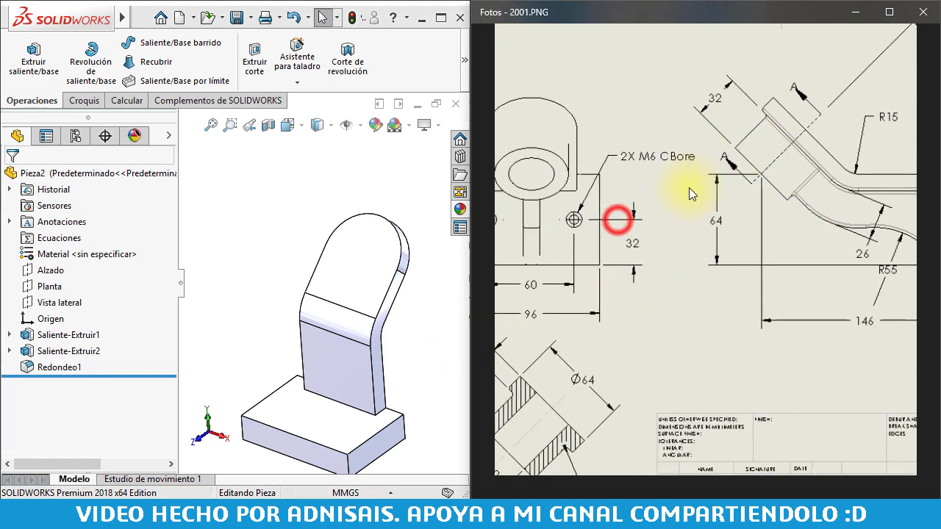
Start a sketch on the arm's flat end face and draw a circle at the arc centre
left_click(355, 231)
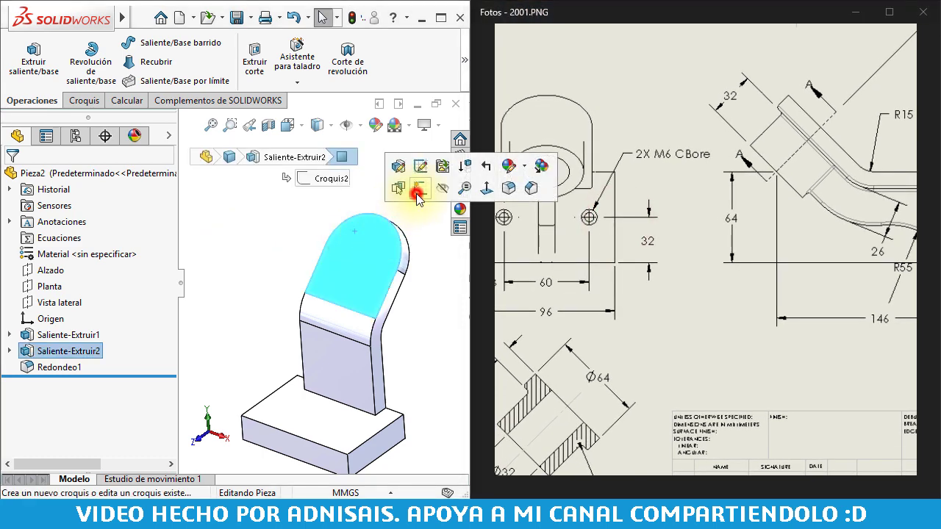
left_click(419, 189)
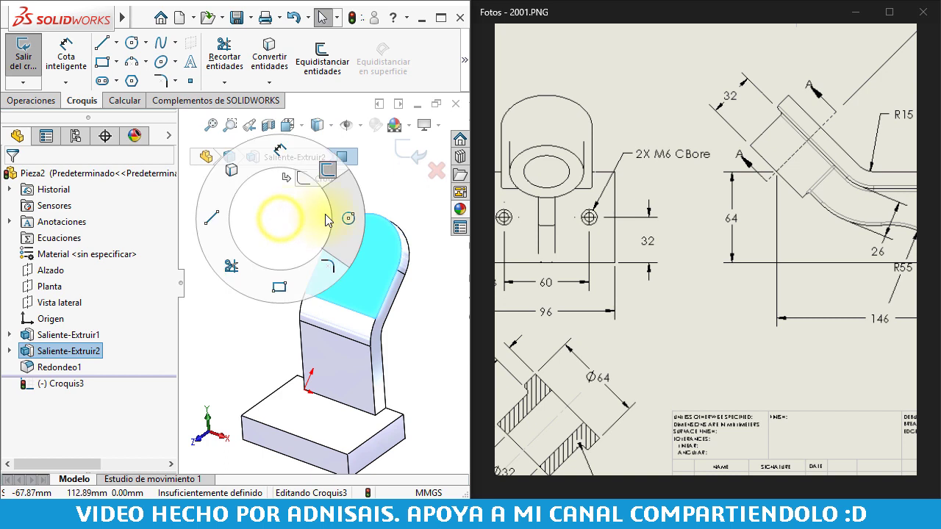
right_click_drag(287, 224, 351, 211)
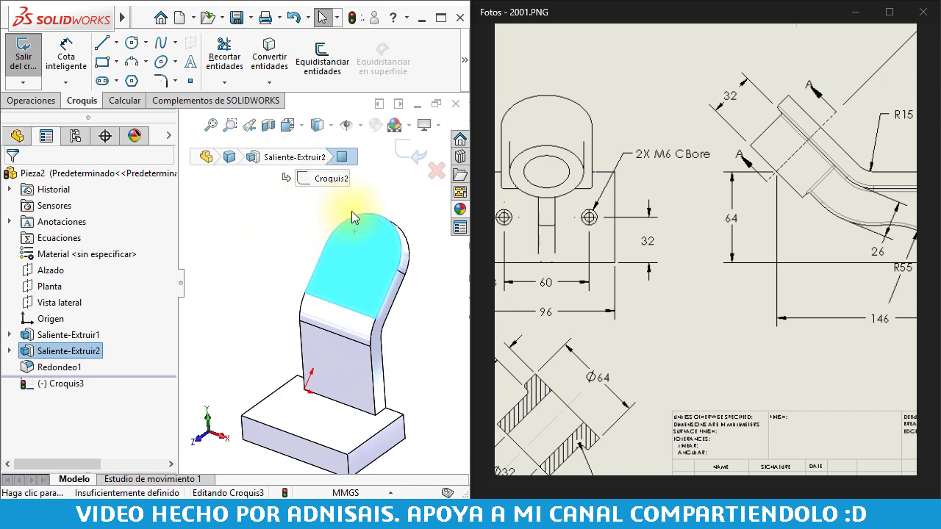
left_click(360, 257)
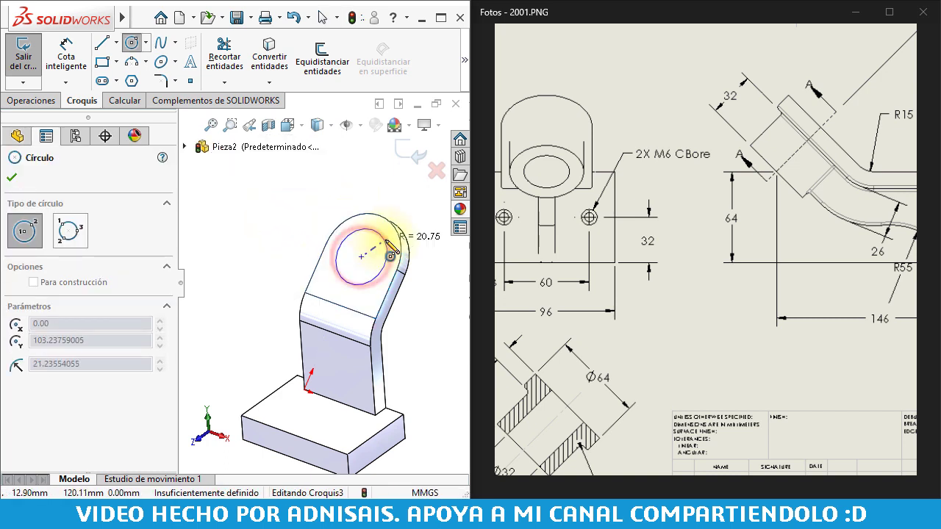
left_click(388, 243)
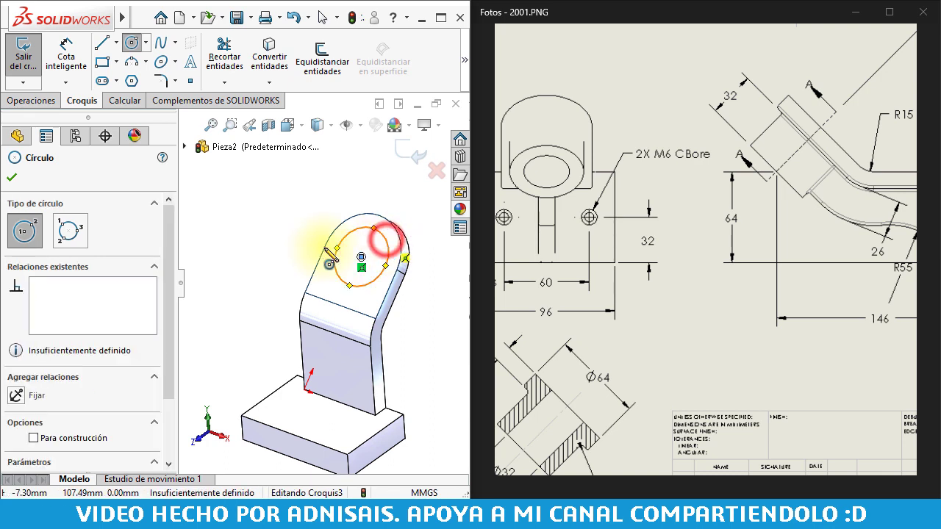
Dimension the circle to a 52 mm diameter
right_click_drag(315, 252, 309, 189)
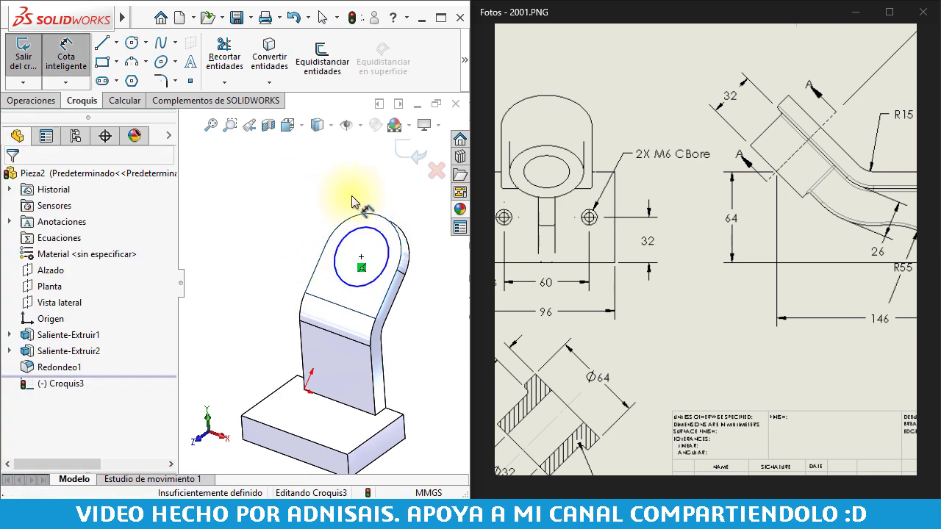
left_click(371, 230)
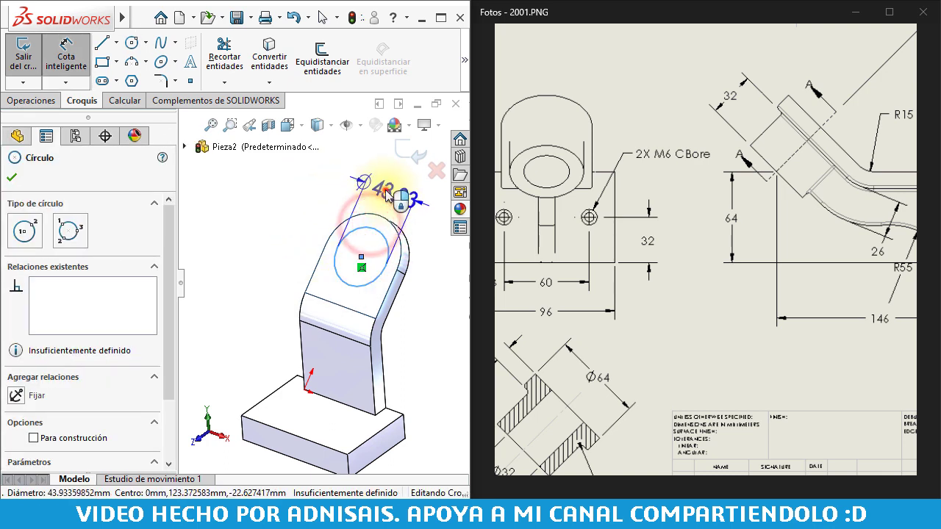
left_click(390, 193)
left_click_drag(572, 348, 674, 285)
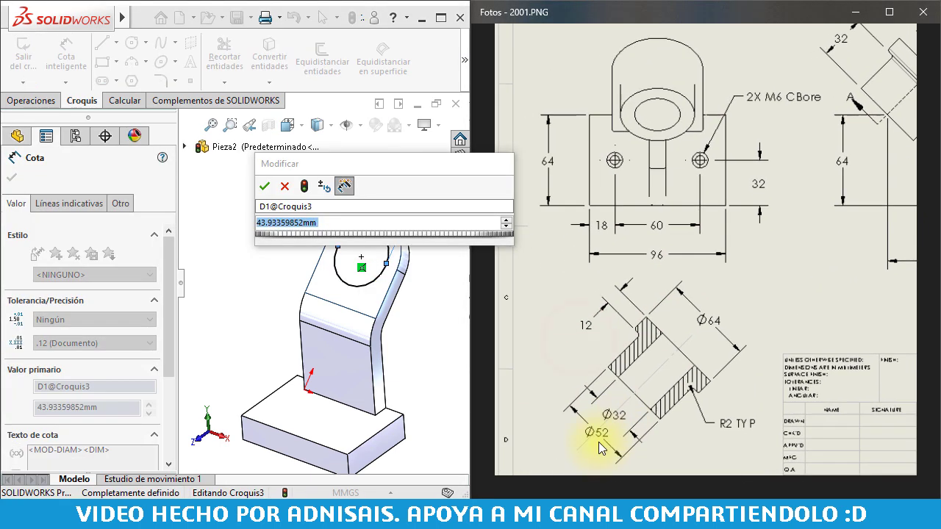
left_click_drag(598, 442, 615, 427)
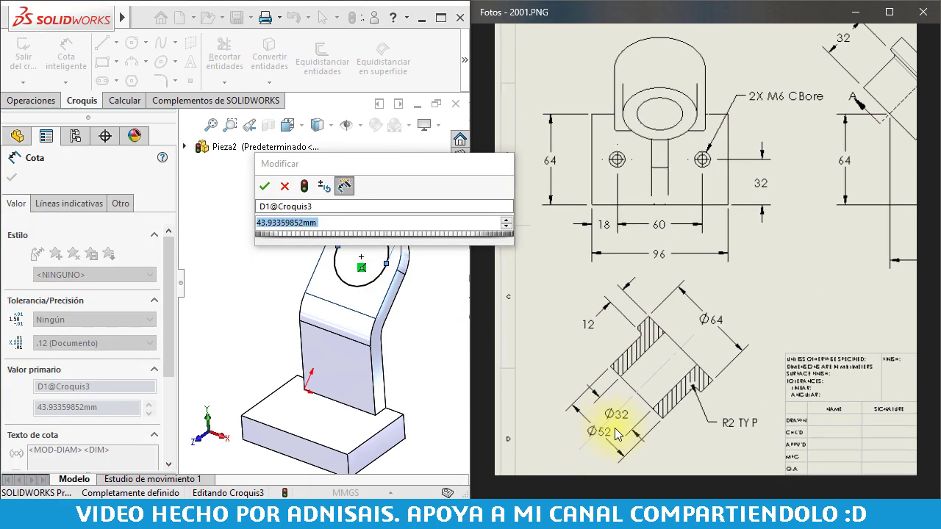
left_click(327, 224)
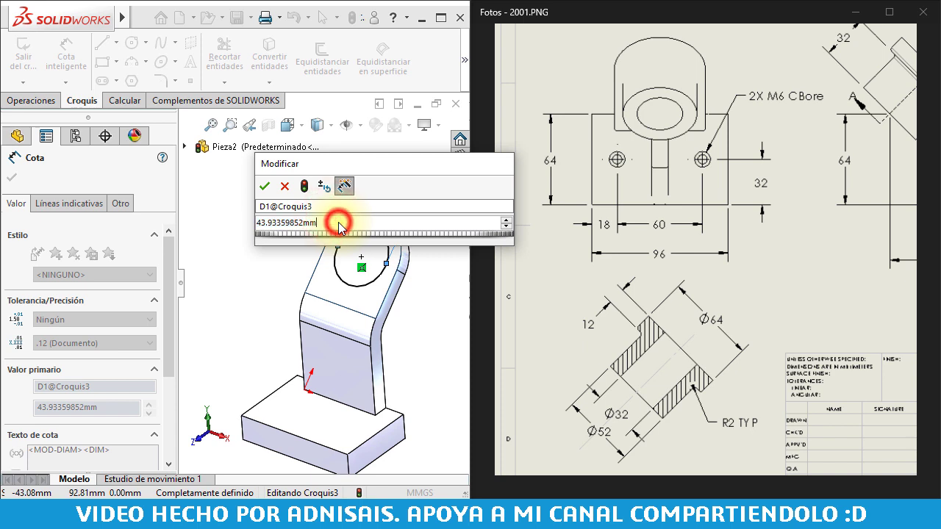
double_click(329, 224)
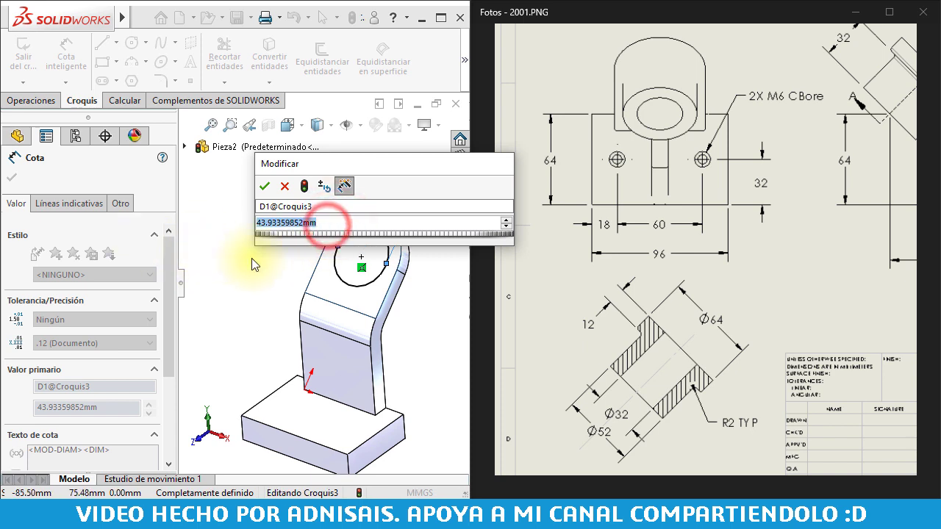
type("52")
key("Return")
left_click(250, 229)
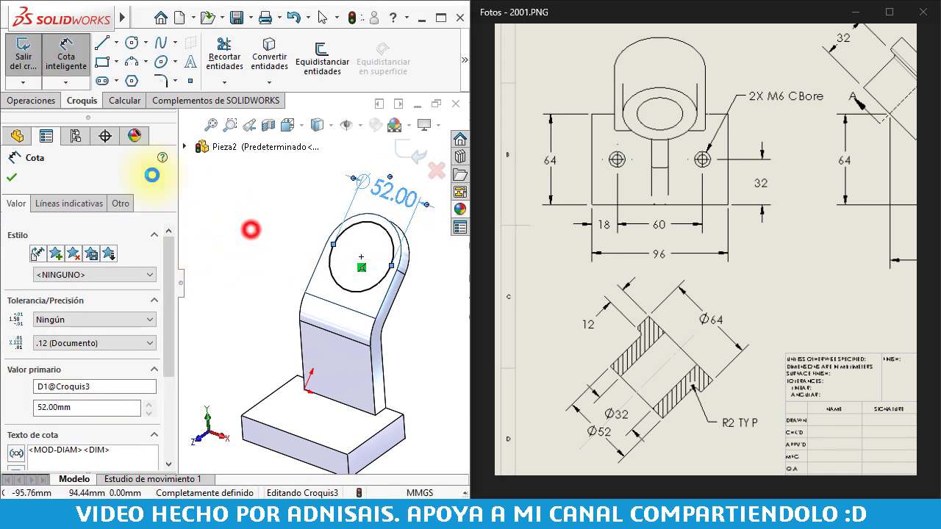
left_click(30, 100)
Start extruding the Ø52 circle and show the arm's sketch Croquis2 on the model
left_click(33, 58)
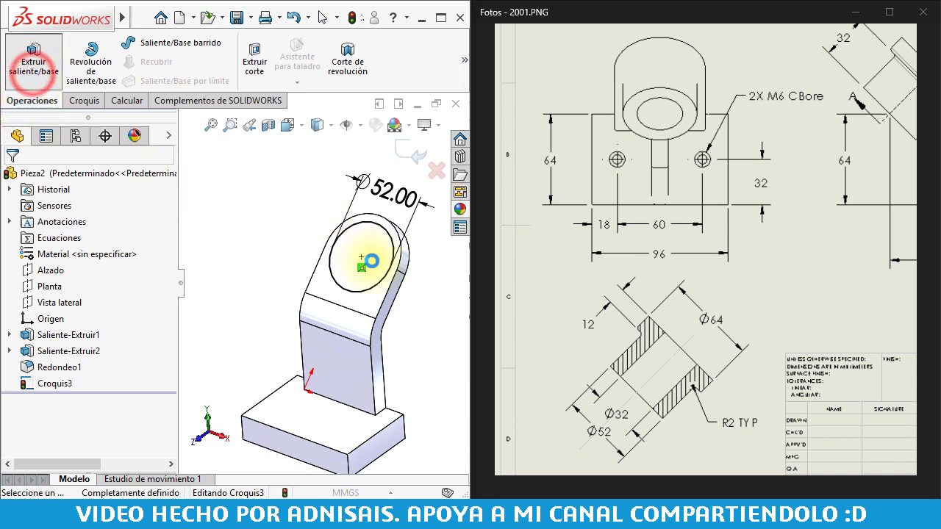
middle_click_drag(315, 245, 309, 256)
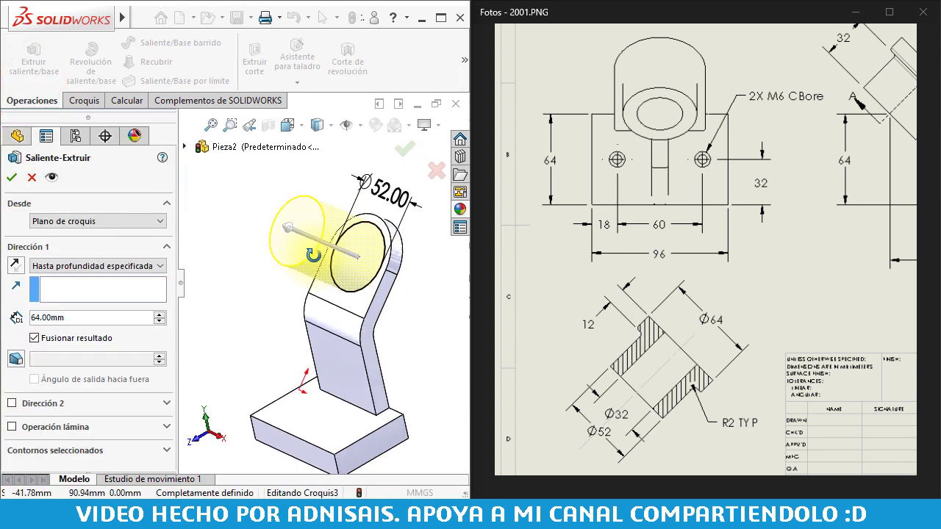
left_click(185, 147)
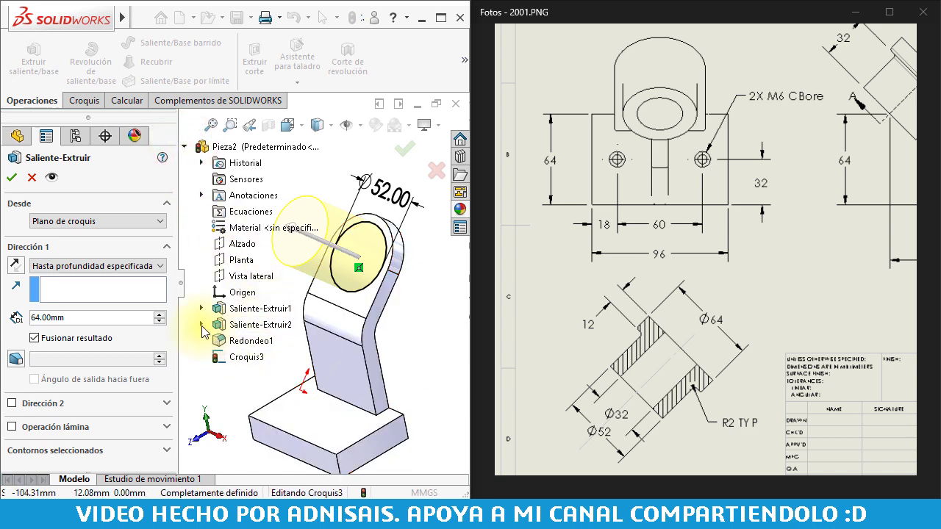
left_click(201, 325)
right_click(233, 341)
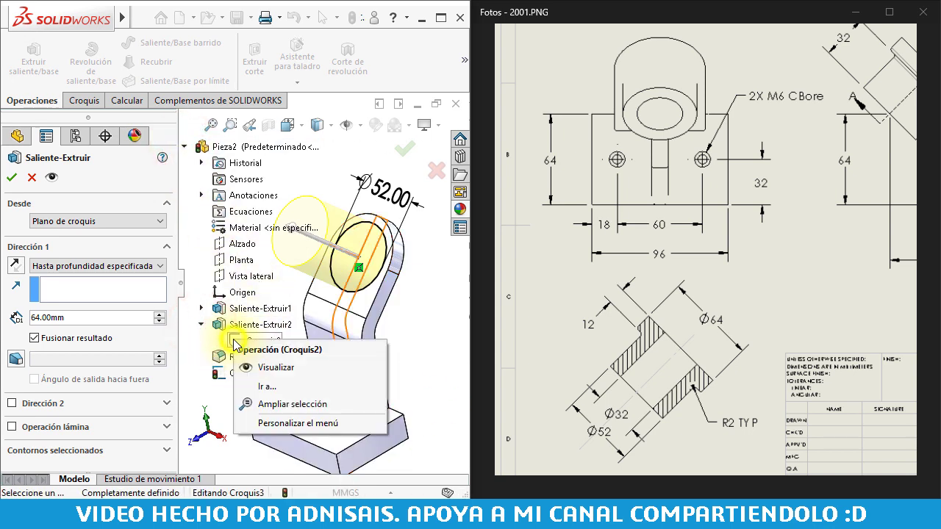
left_click(257, 367)
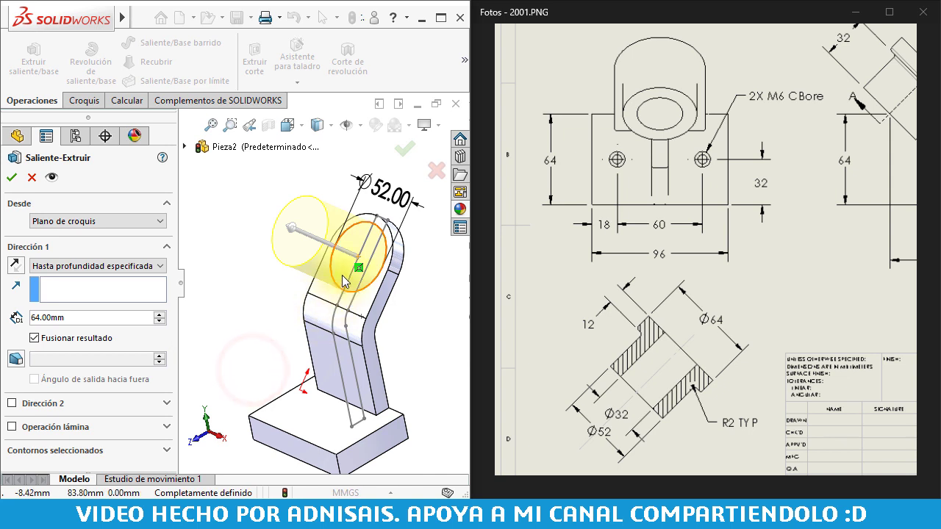
Extrude the boss up to the vertex Punto14@Croquis2 and accept it as Saliente-Extruir3
left_click(88, 301)
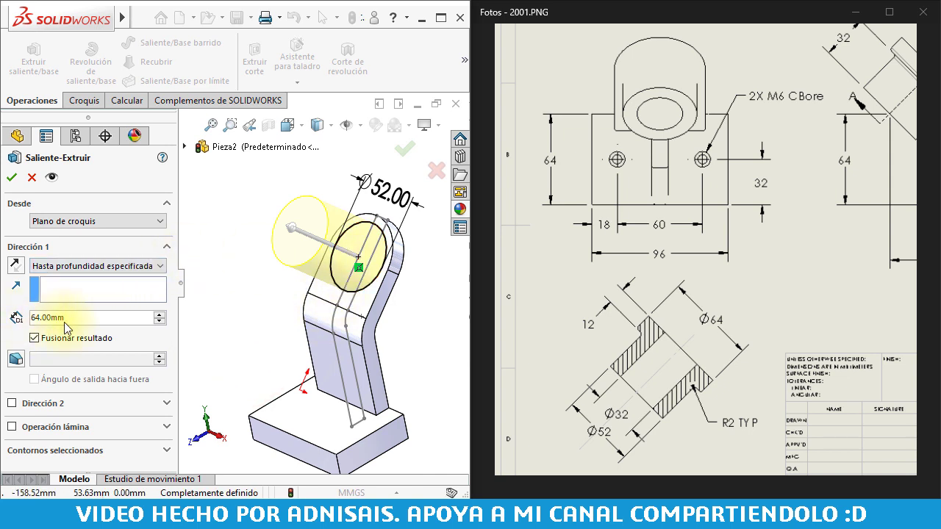
middle_click_drag(242, 246, 263, 242)
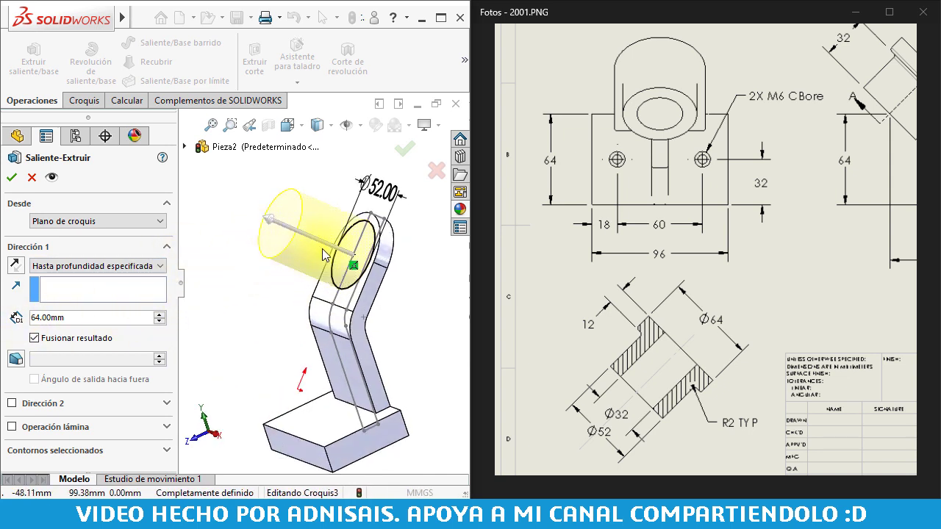
scroll(323, 253, "down", 2)
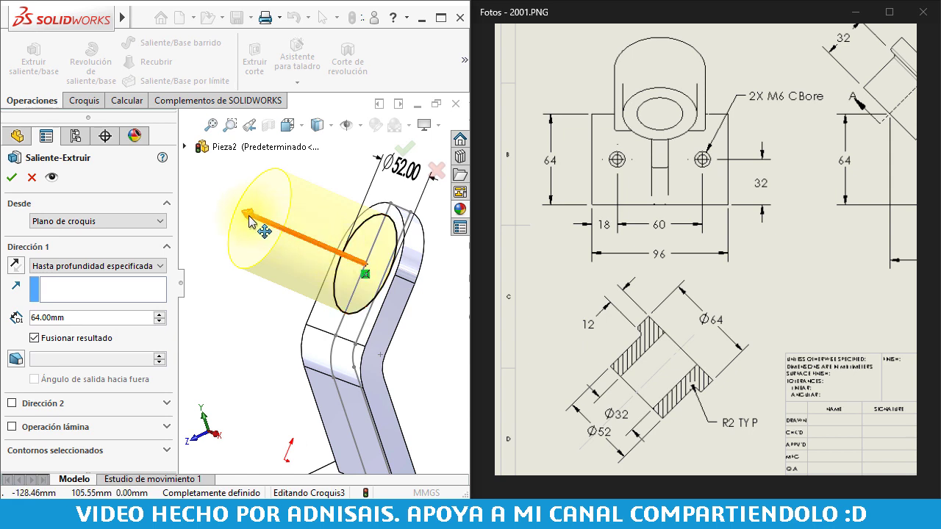
mouse_move(248, 214)
left_mouse_down()
mouse_move(334, 250)
mouse_move(316, 252)
left_mouse_up()
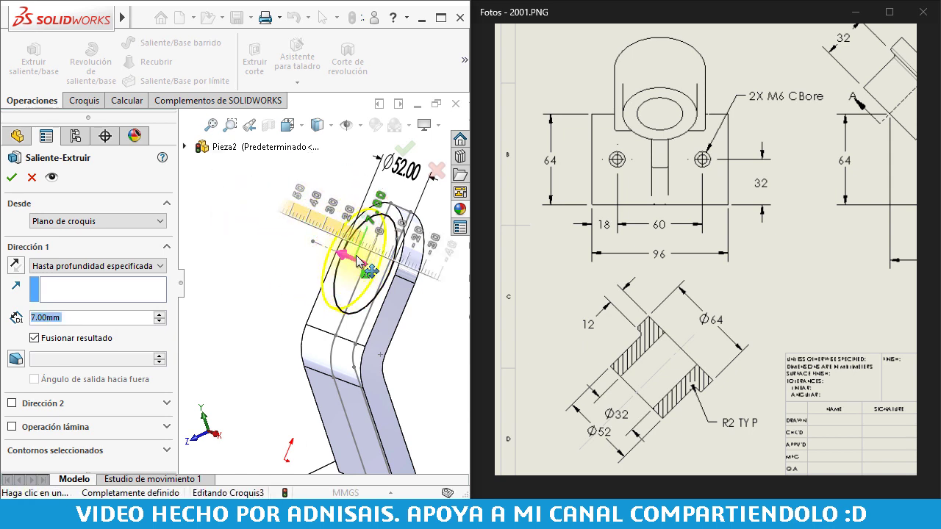
scroll(316, 252, "down", 1)
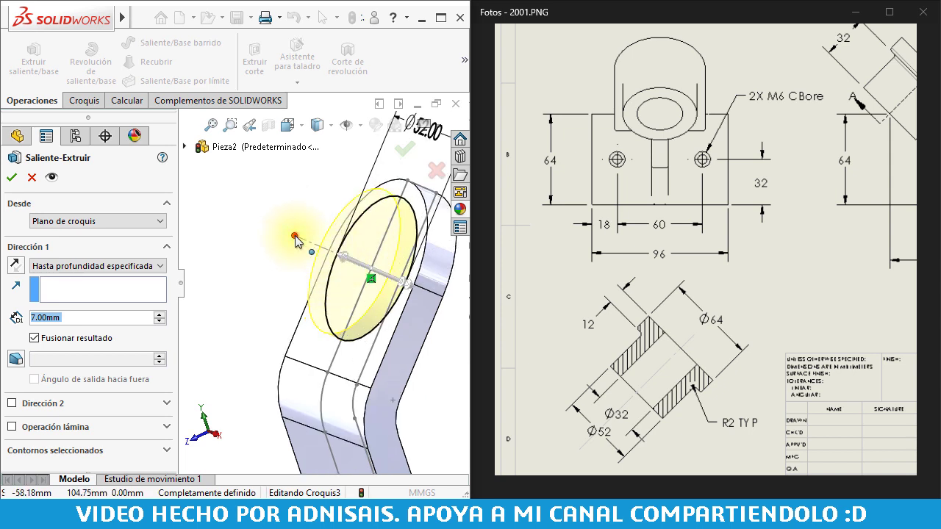
left_click(295, 237)
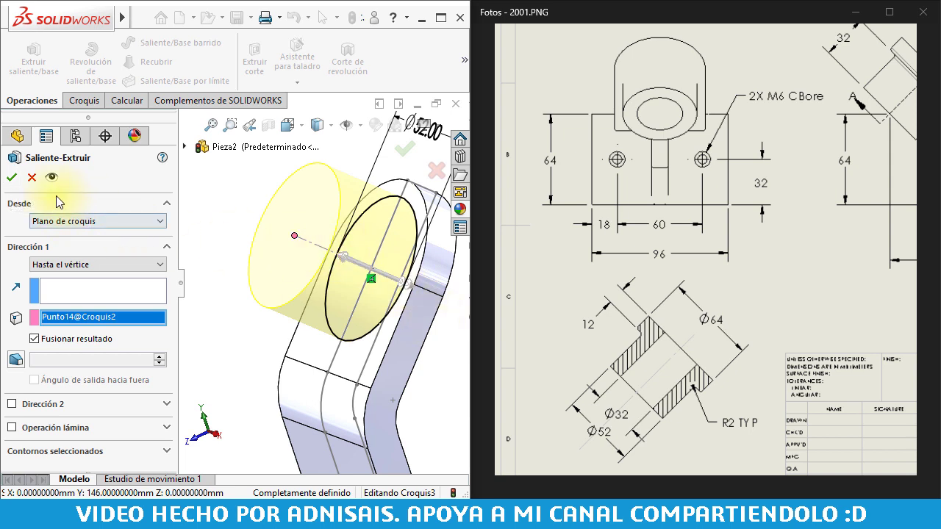
left_click(10, 177)
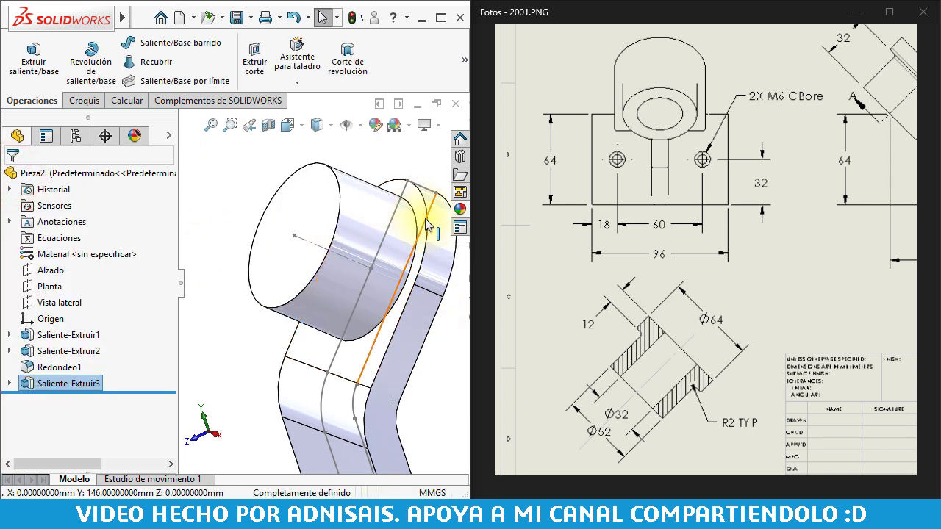
Hide the leftover sketch lines on the arm with Ocultar
scroll(408, 286, "up", 3)
mouse_move(405, 294)
middle_mouse_down()
mouse_move(382, 314)
mouse_move(367, 309)
mouse_move(371, 322)
middle_mouse_up()
scroll(386, 319, "up", 2)
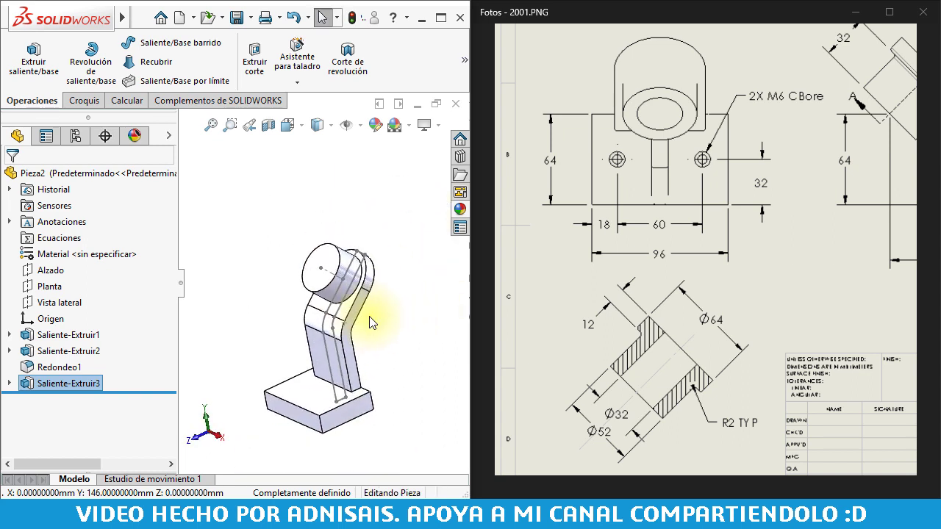
scroll(360, 322, "down", 2)
left_click(321, 301)
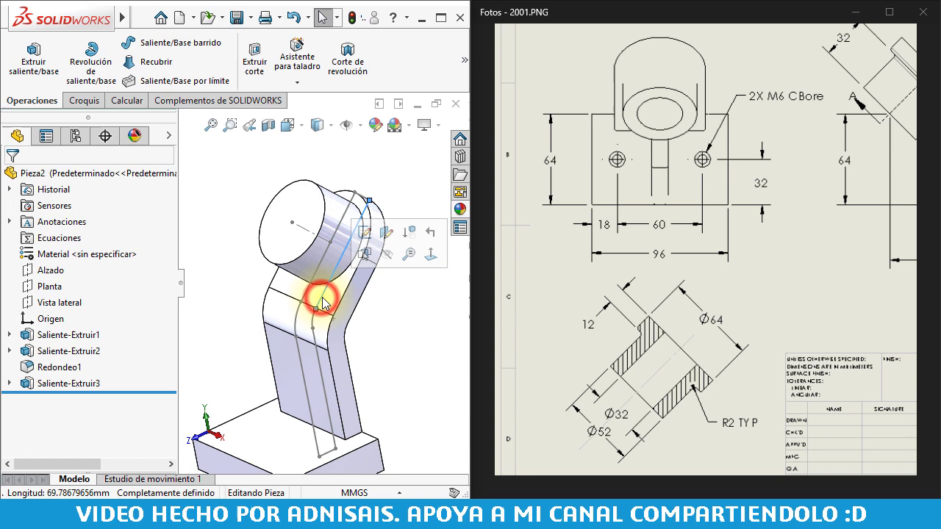
left_click(389, 252)
left_click(415, 322)
Pan the reference drawing to its side view showing R15, R55 and 146
scroll(416, 322, "up", 2)
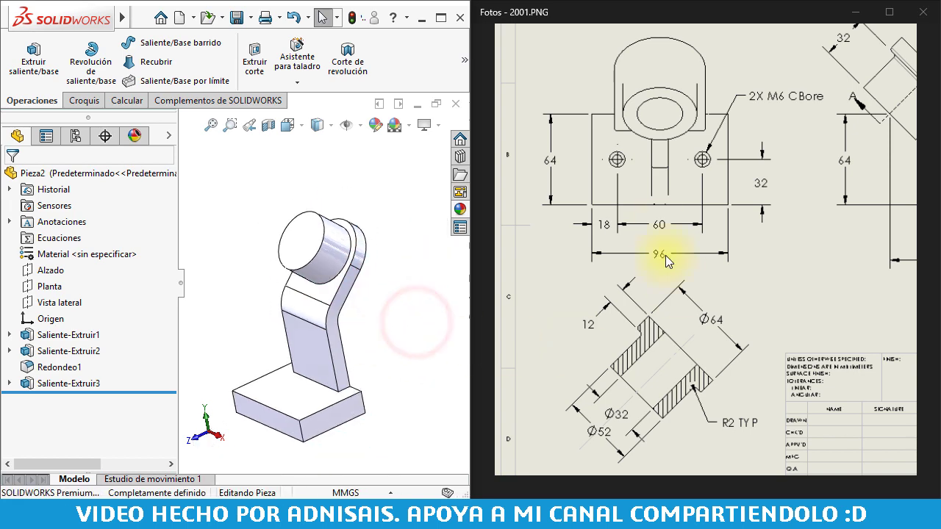
left_click_drag(711, 276, 584, 287)
left_click_drag(713, 243, 668, 251)
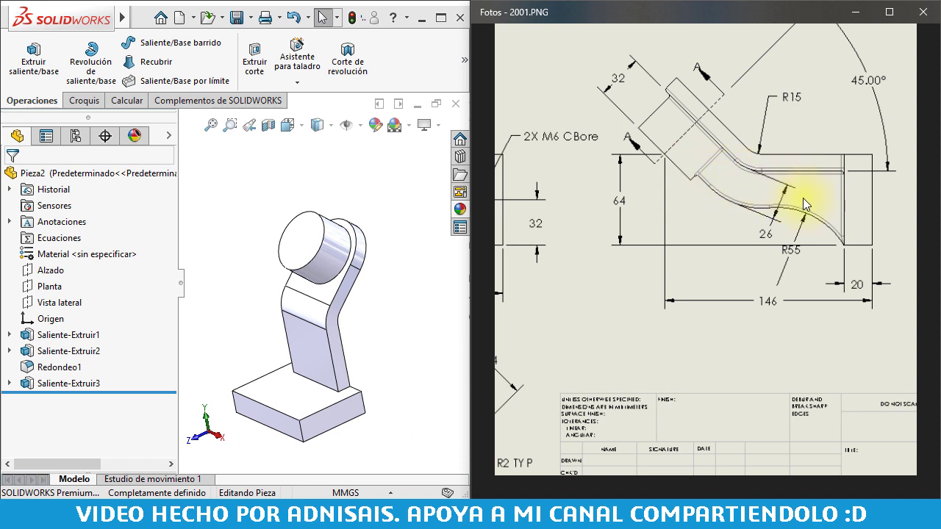
left_click_drag(802, 198, 746, 200)
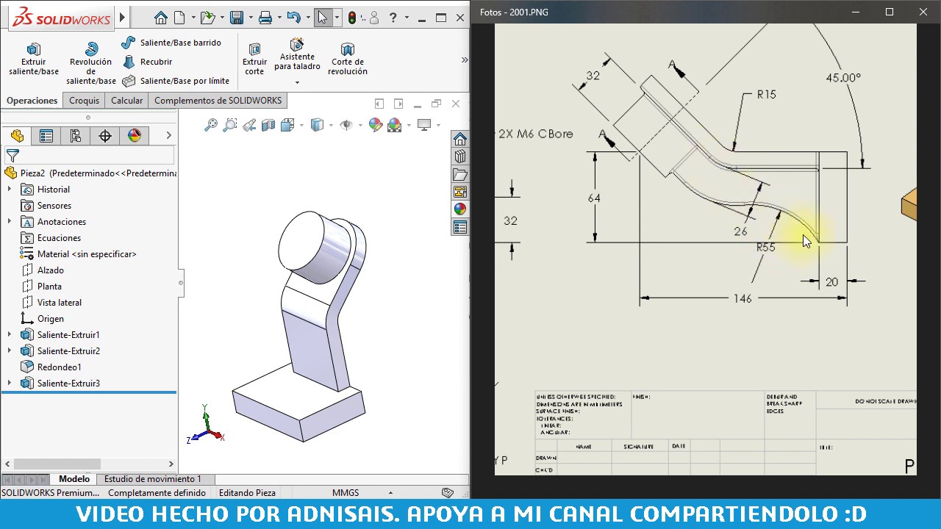
Sketch on Vista lateral and offset the arm's straight and curved inner edges by 26 mm
left_click(46, 301)
left_click(65, 280)
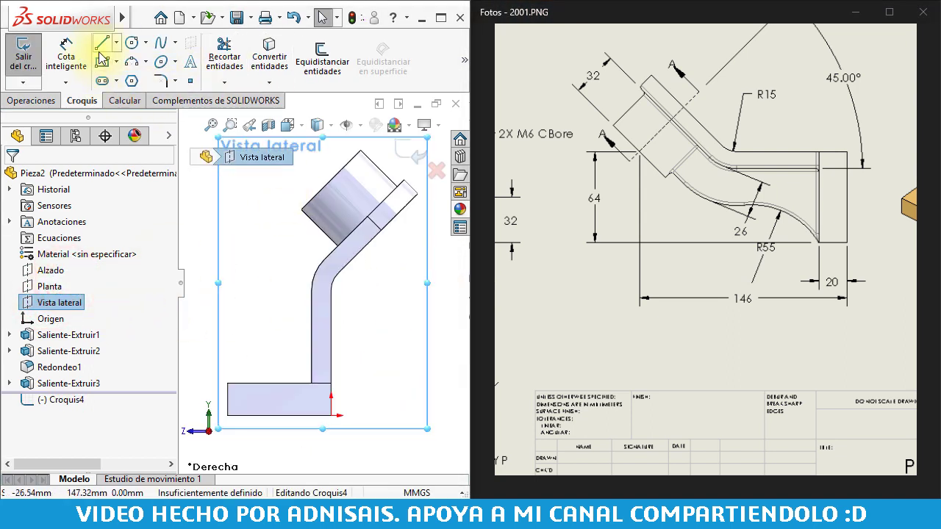
left_click(332, 254)
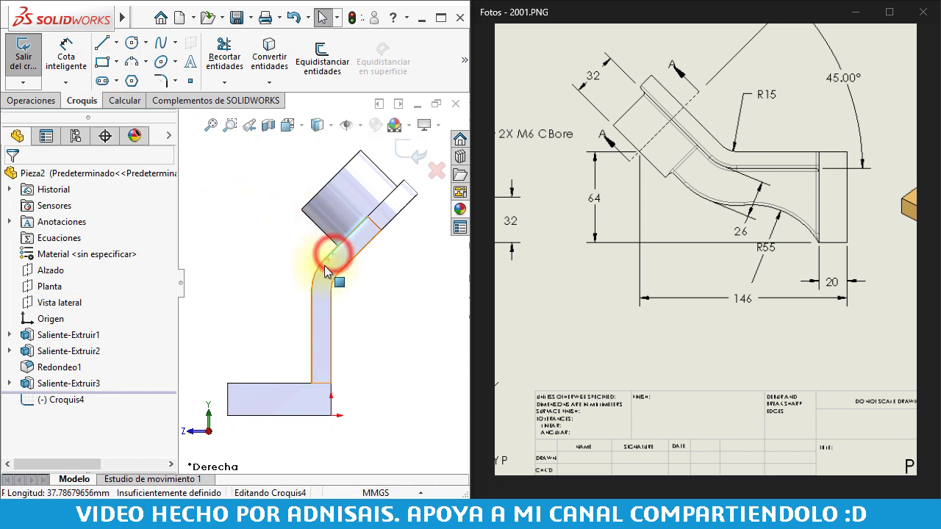
left_click(316, 268, "ctrl")
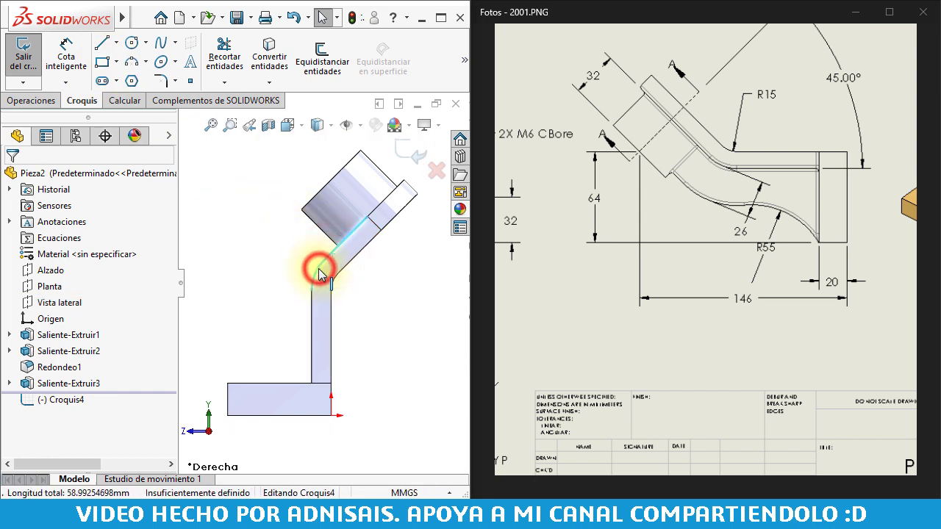
left_click(317, 70)
type("26")
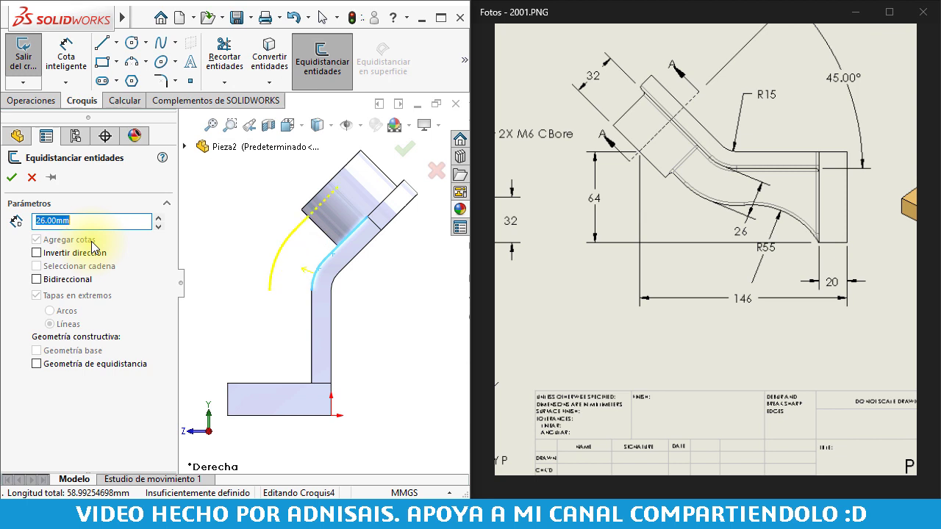
key("Return")
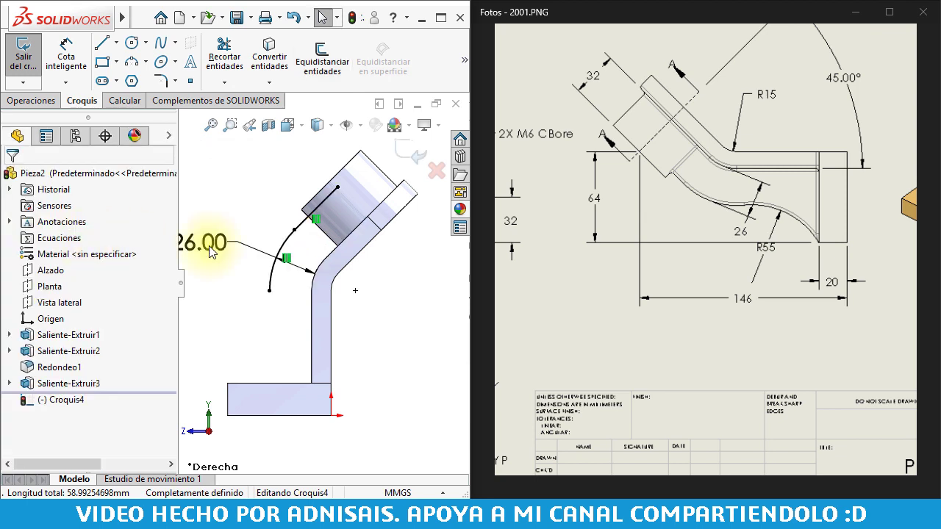
scroll(321, 286, "up", 2)
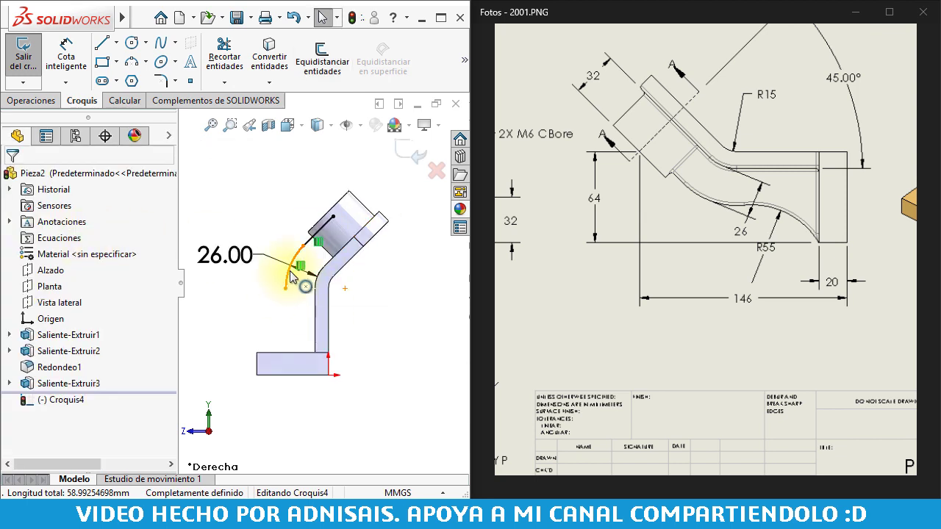
scroll(281, 321, "down", 2)
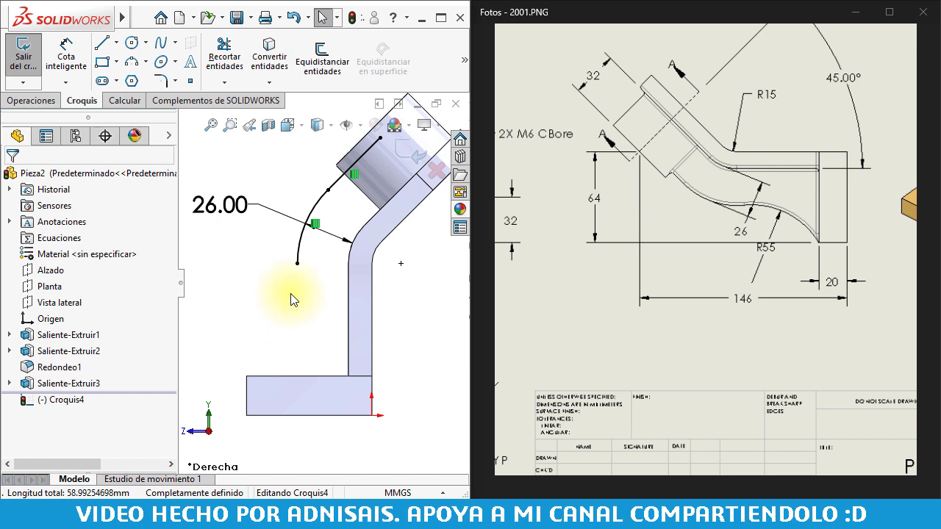
Draw a tangent arc from the offset curve's end to the base plate corner and reshape the junction
left_click(133, 65)
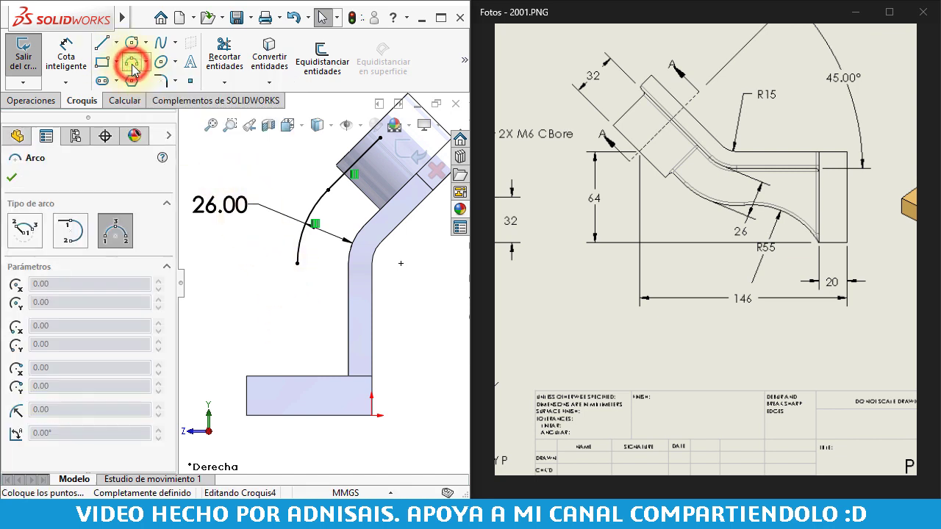
left_click(72, 233)
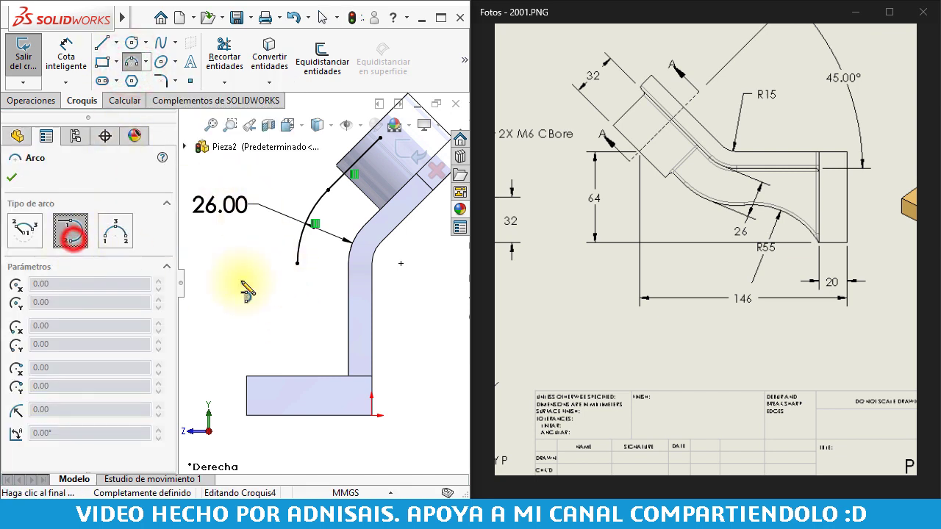
left_click(297, 263)
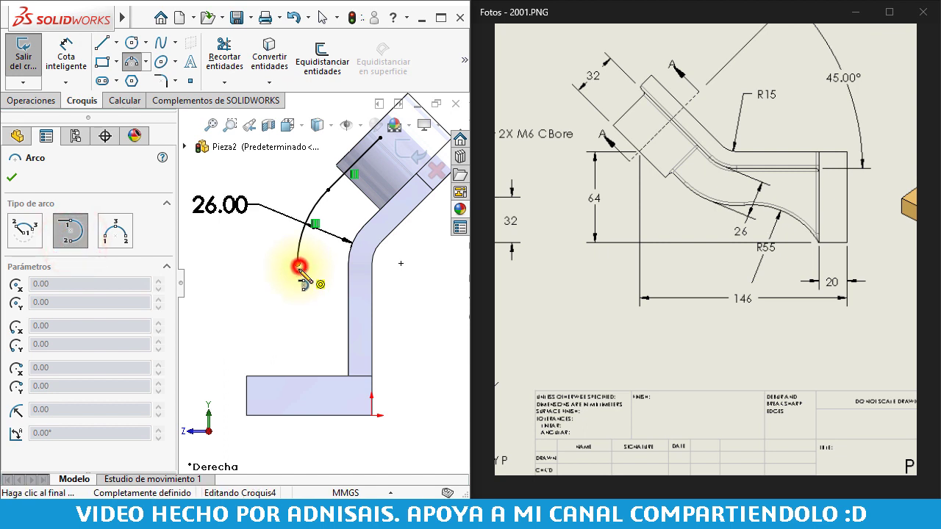
left_click(249, 377)
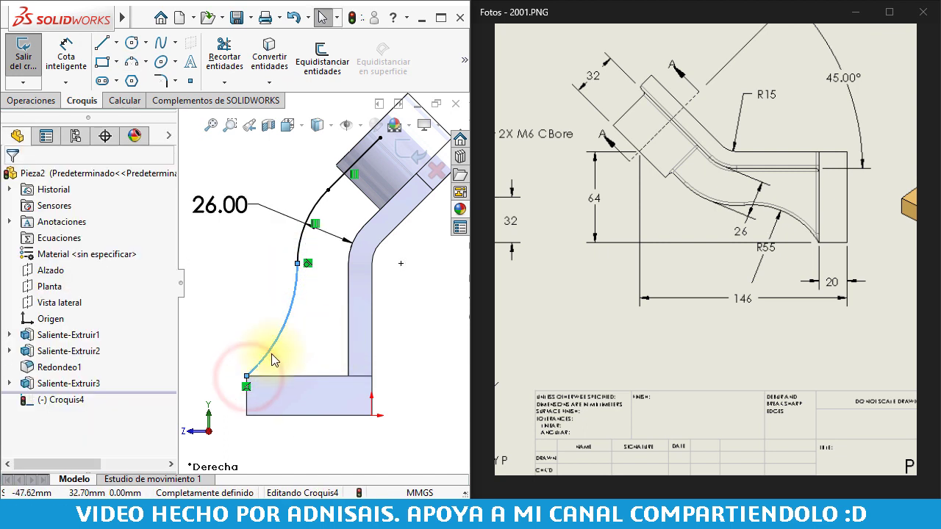
left_click(284, 334)
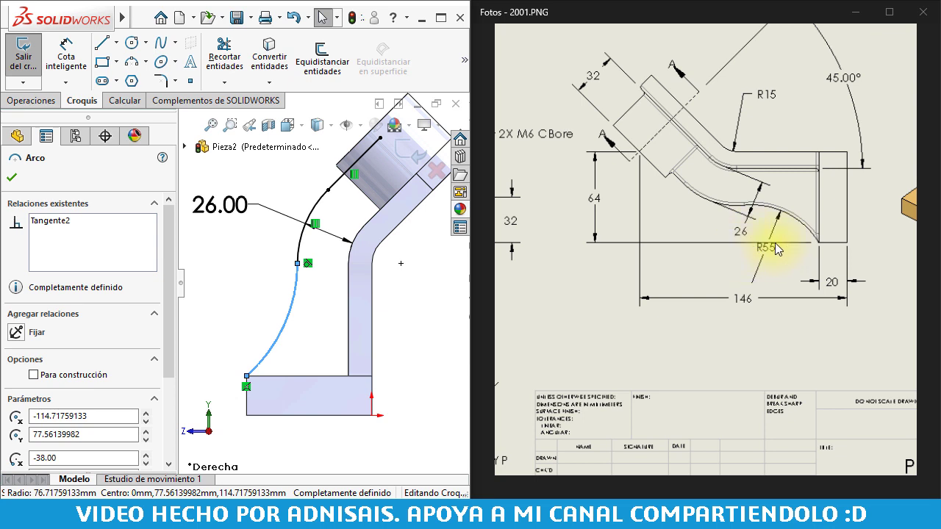
left_click(311, 262)
left_click(302, 251)
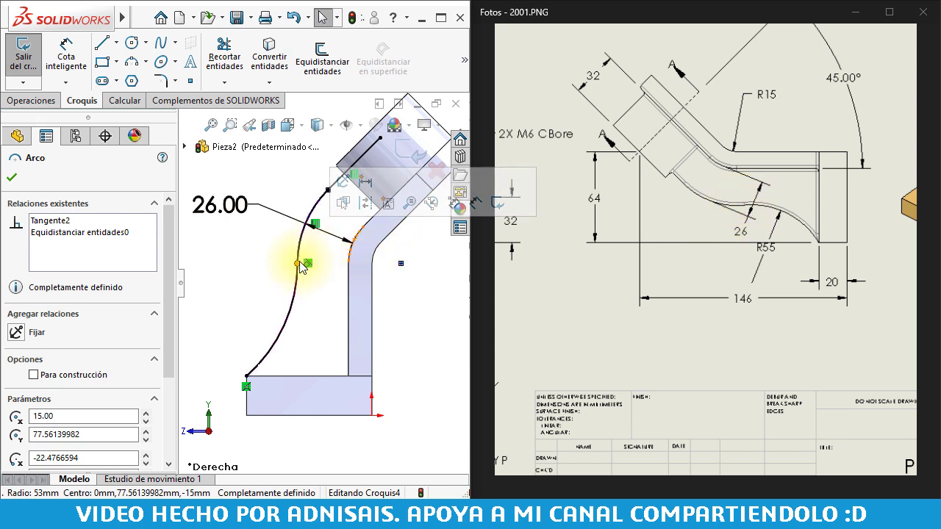
left_click_drag(301, 267, 316, 294)
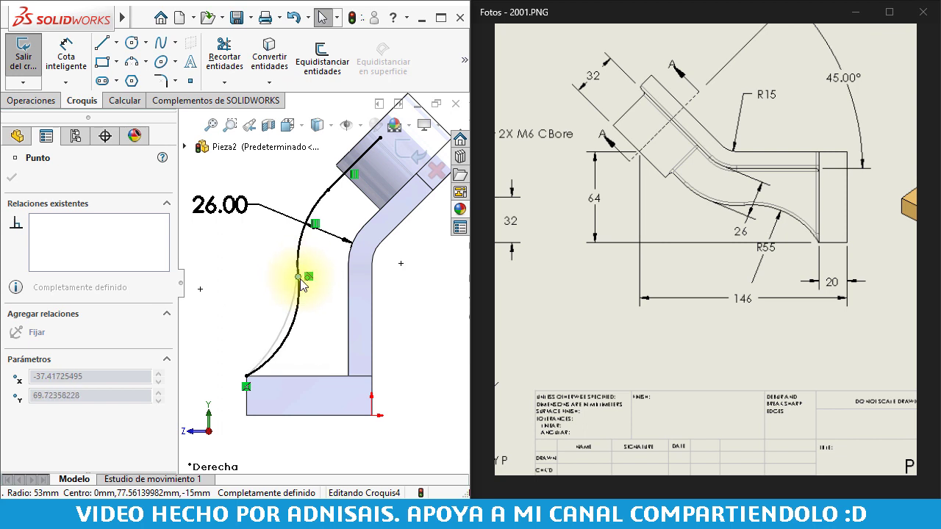
left_click_drag(301, 283, 301, 285)
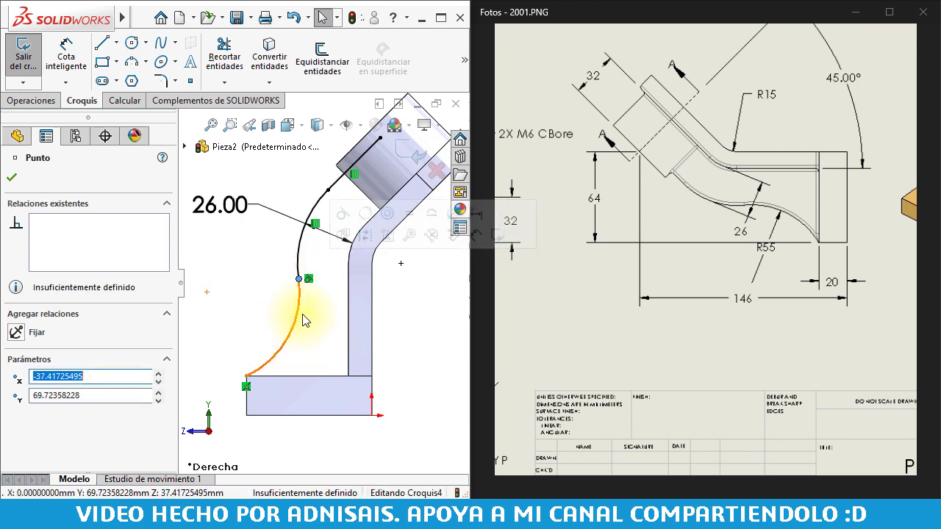
left_click(316, 310)
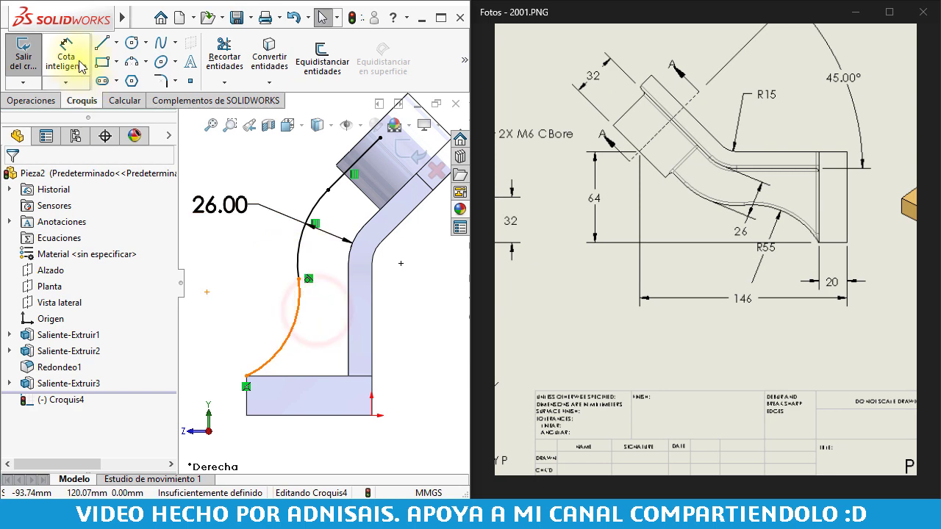
Give the lower arc a 55 mm radius so Croquis4 becomes fully defined
left_click(79, 64)
left_click(294, 318)
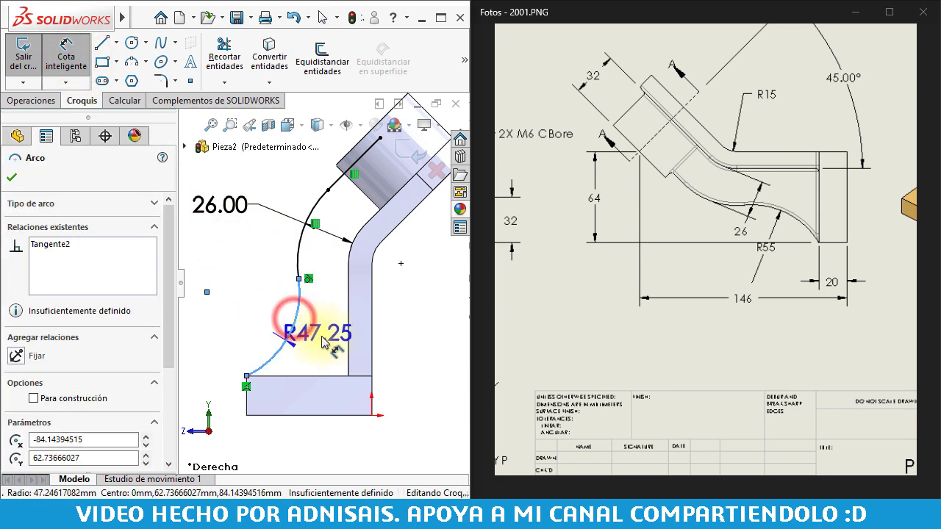
left_click(321, 340)
type("55")
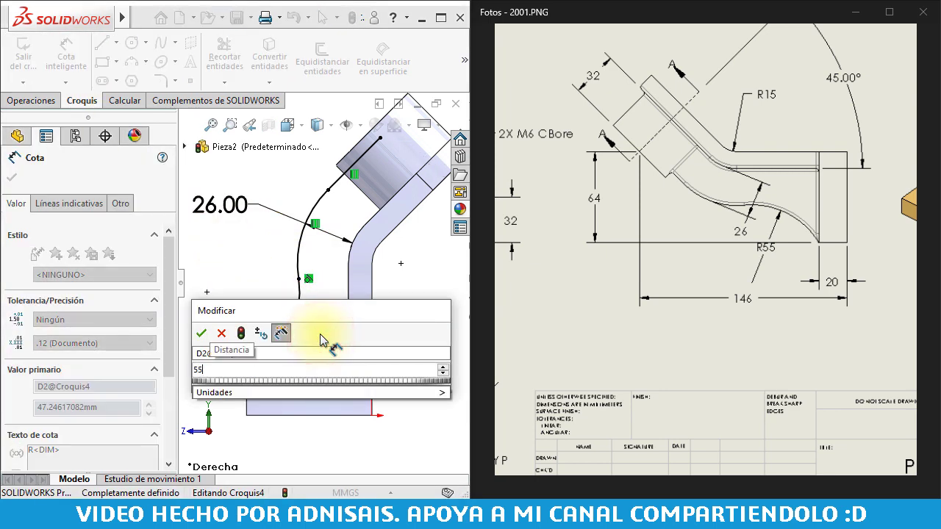
key("Return")
key("Escape")
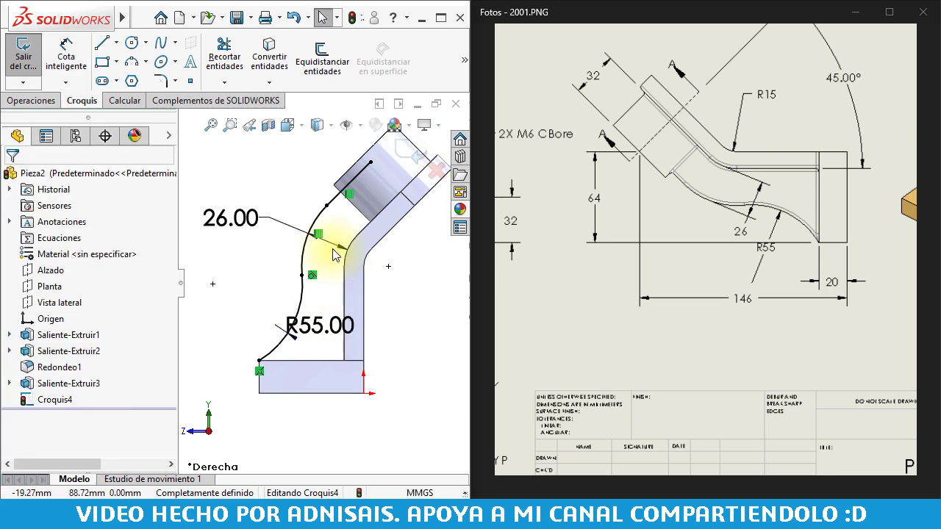
mouse_move(334, 254)
middle_mouse_down()
mouse_move(366, 276)
mouse_move(360, 283)
middle_mouse_up()
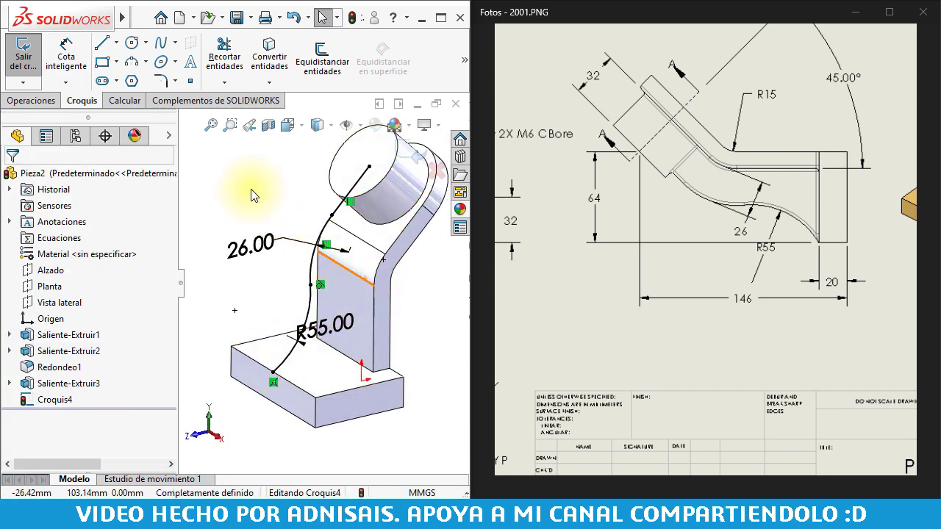
left_click(46, 100)
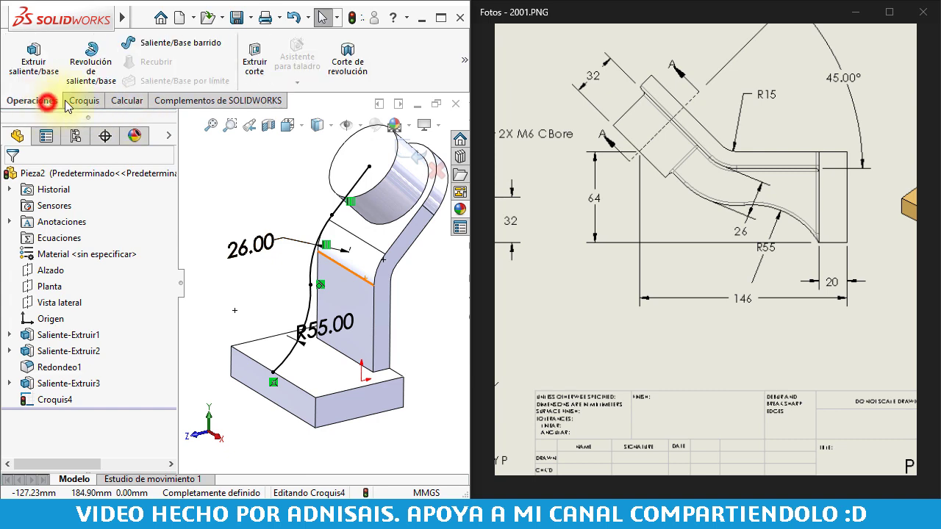
left_click(471, 61)
left_click(230, 107)
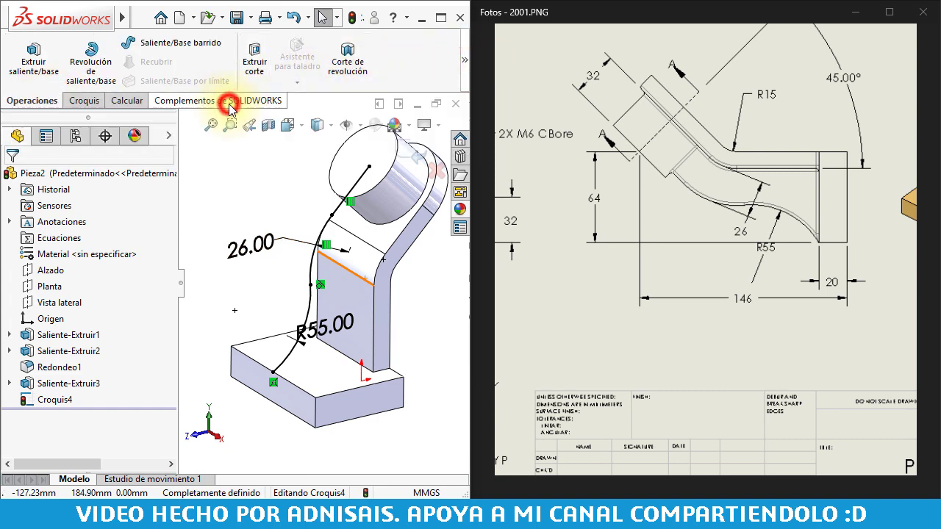
Start a rib from the profile sketch with the material side flipped toward the part
middle_click_drag(353, 324, 319, 341)
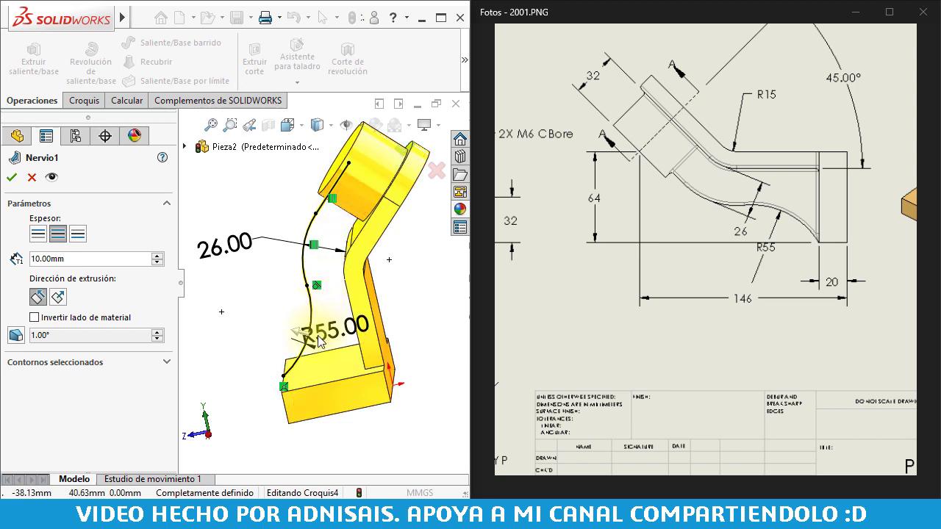
middle_click_drag(412, 278, 305, 345)
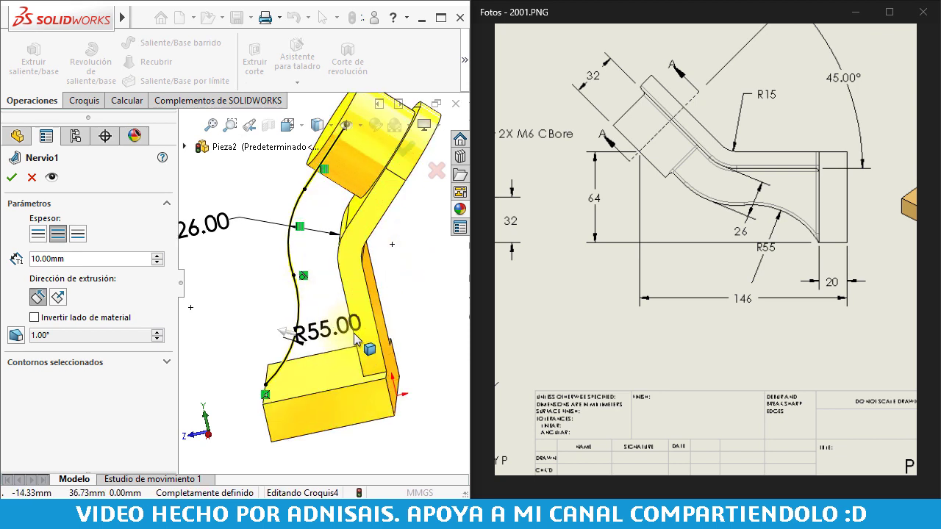
left_click(284, 334)
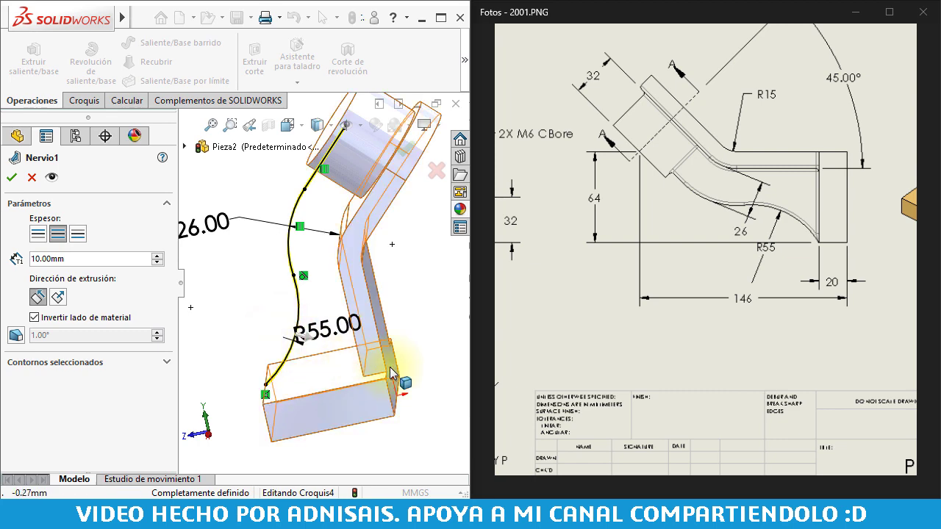
mouse_move(389, 371)
middle_mouse_down()
mouse_move(411, 269)
mouse_move(419, 284)
middle_mouse_up()
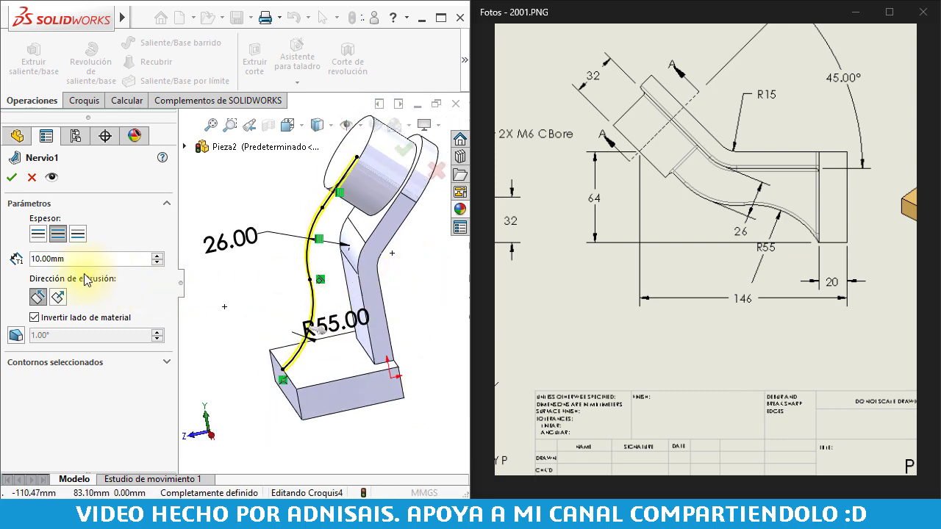
scroll(665, 227, "up", 3)
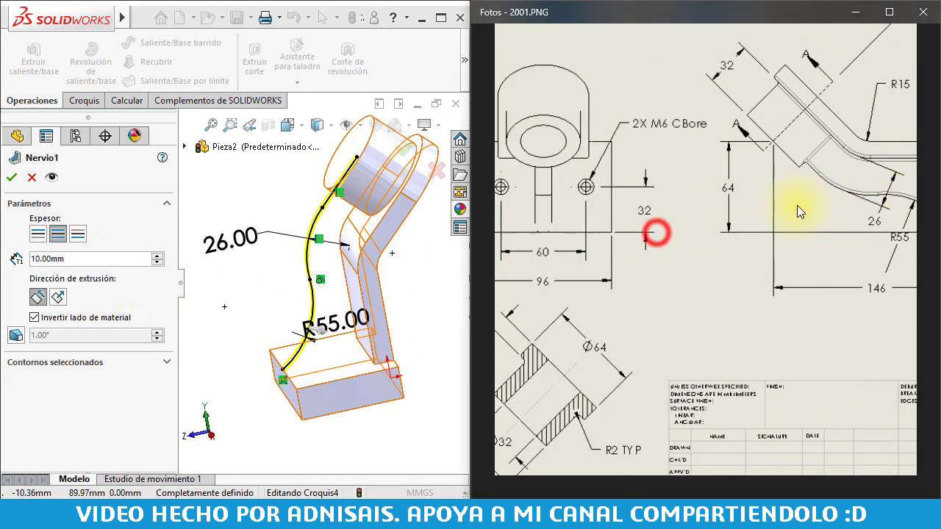
mouse_move(662, 216)
left_mouse_down()
mouse_move(609, 258)
mouse_move(800, 257)
mouse_move(821, 263)
mouse_move(737, 268)
mouse_move(884, 285)
left_mouse_up()
left_click_drag(706, 251, 796, 251)
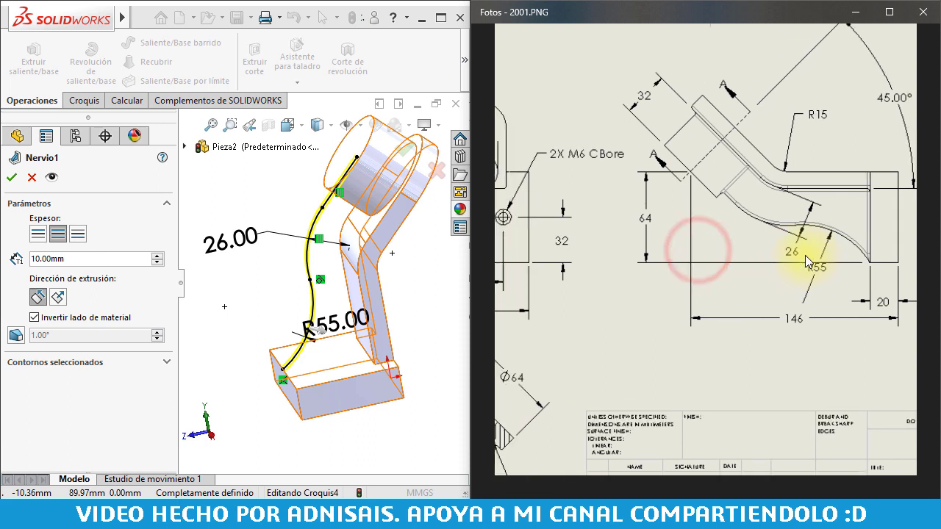
left_click_drag(671, 252, 752, 253)
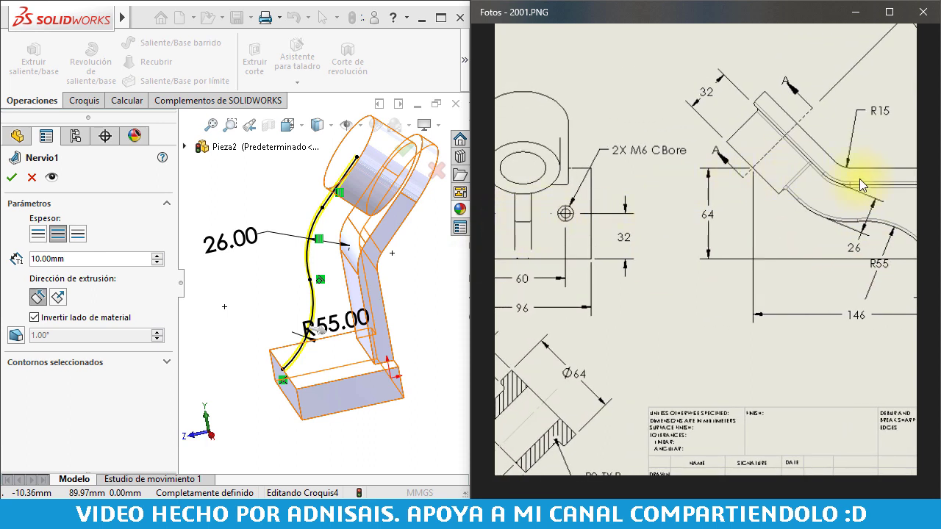
left_click_drag(609, 200, 787, 223)
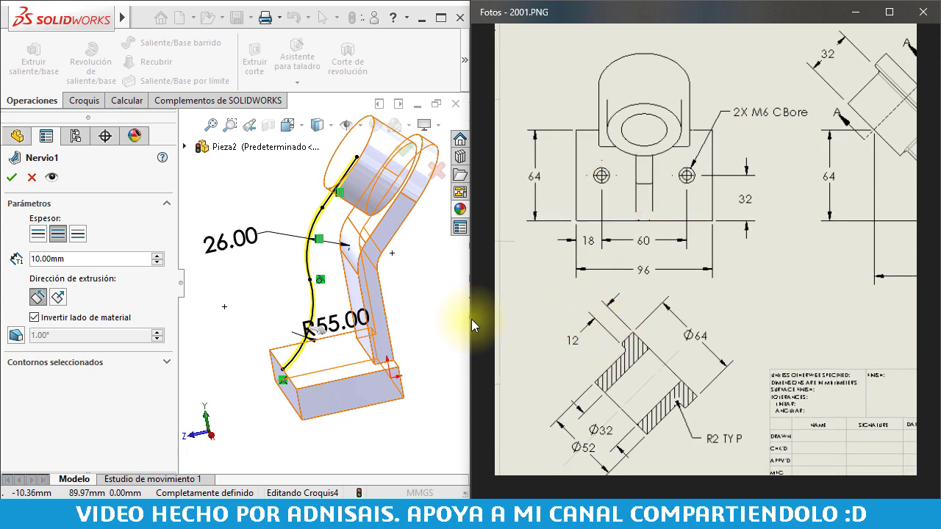
Set the rib thickness to 12 mm and create Nervio1
double_click(76, 259)
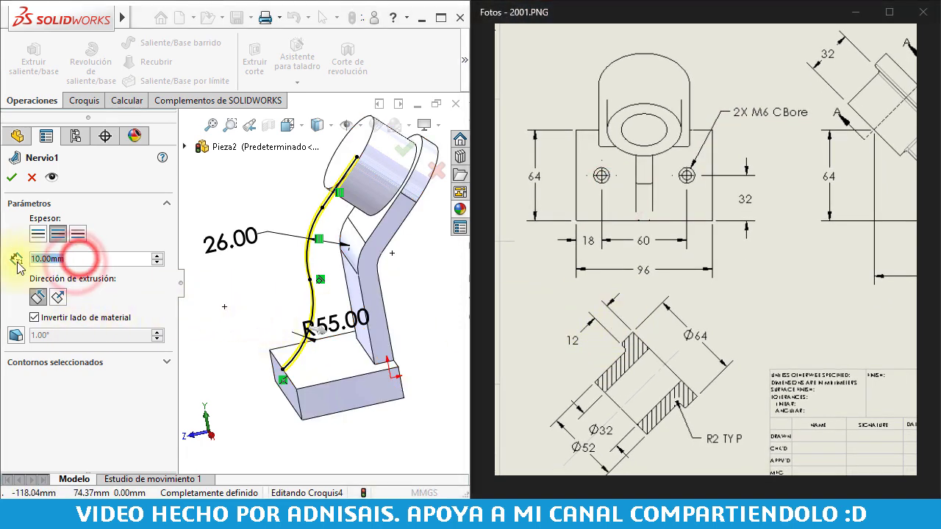
type("12")
key("Return")
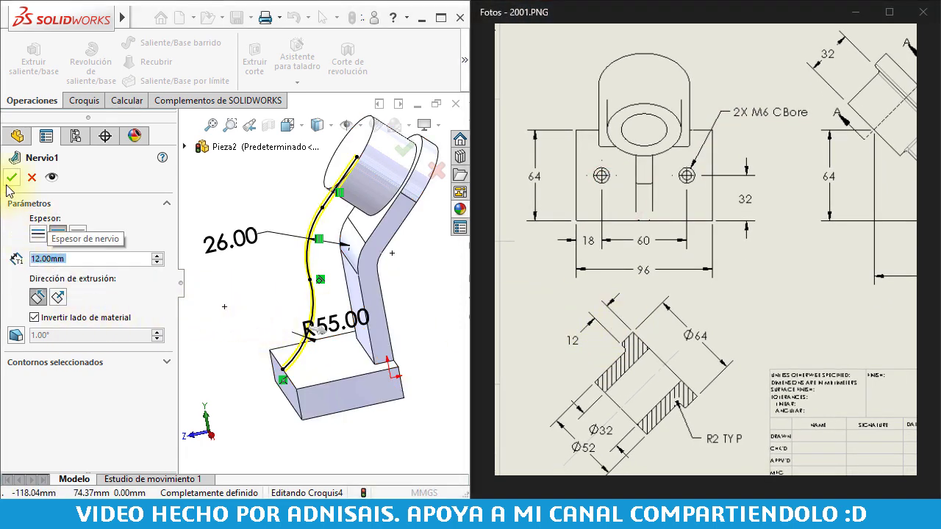
left_click(12, 179)
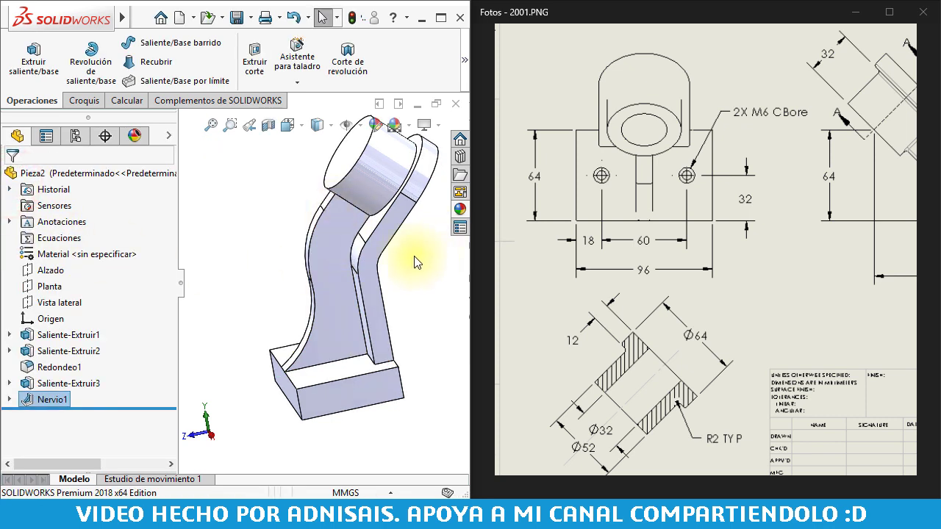
left_click(354, 156)
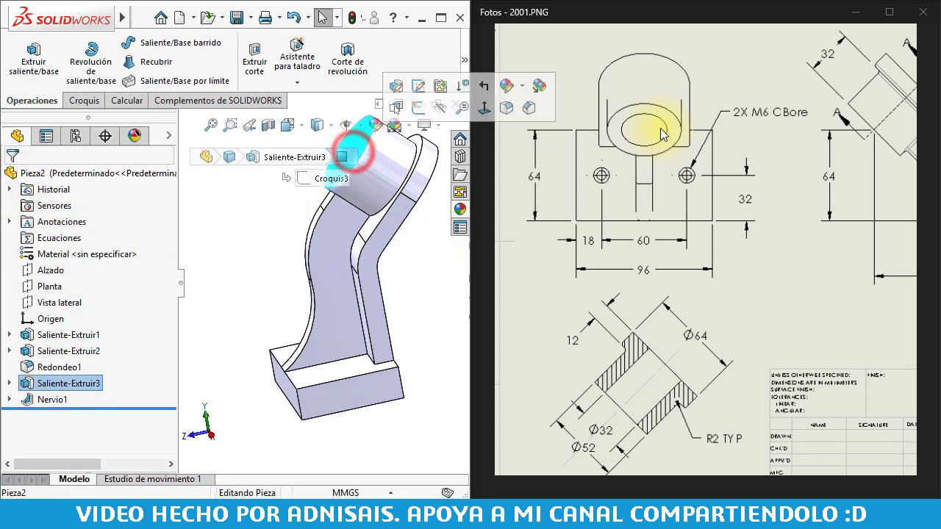
left_click(329, 230)
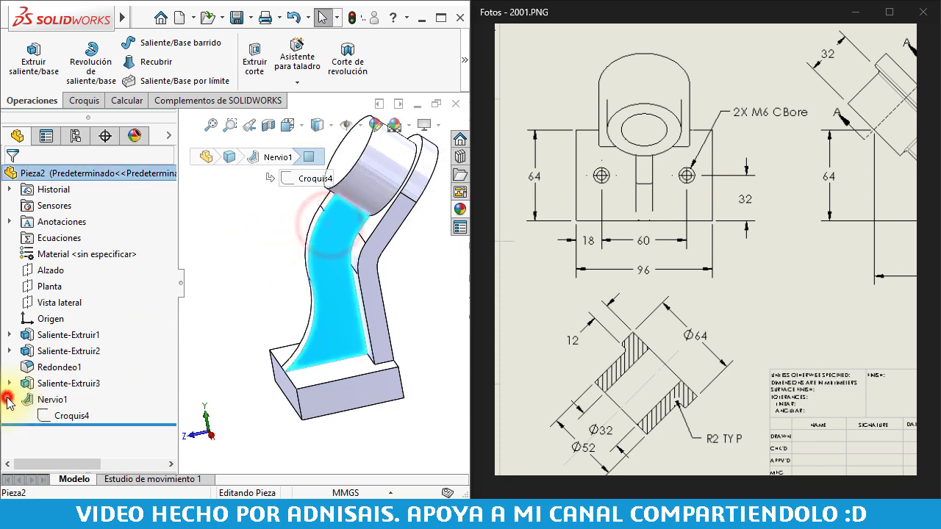
left_click(24, 400)
left_click(42, 359)
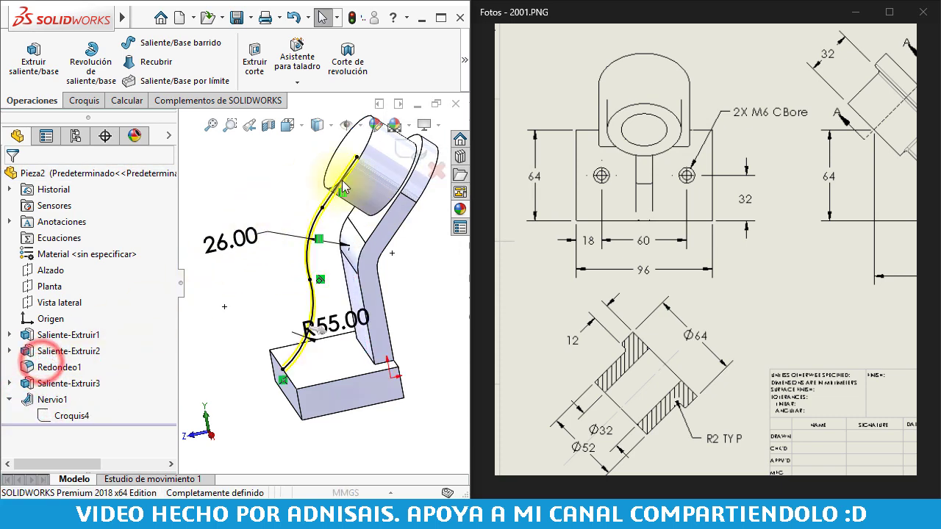
mouse_move(357, 189)
middle_mouse_down()
mouse_move(339, 194)
mouse_move(331, 171)
mouse_move(369, 166)
middle_mouse_up()
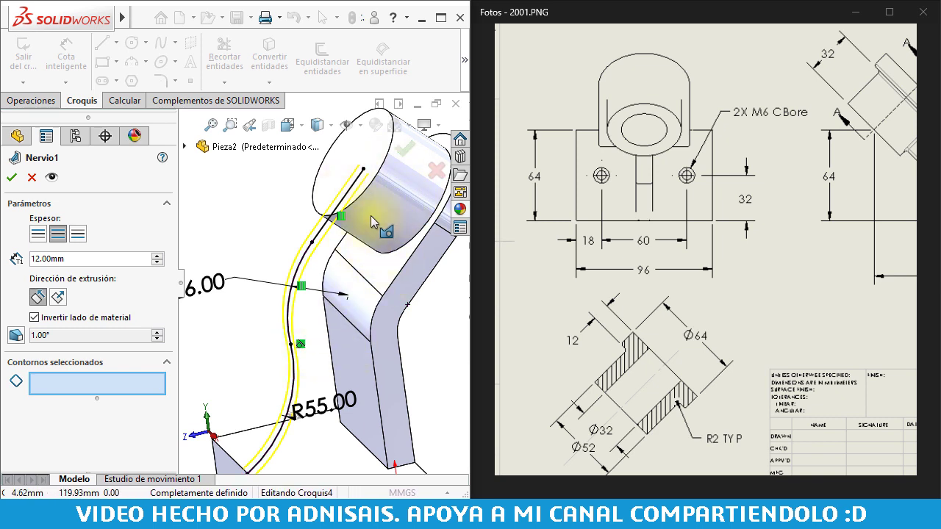
mouse_move(409, 239)
middle_mouse_down()
mouse_move(394, 231)
mouse_move(415, 332)
middle_mouse_up()
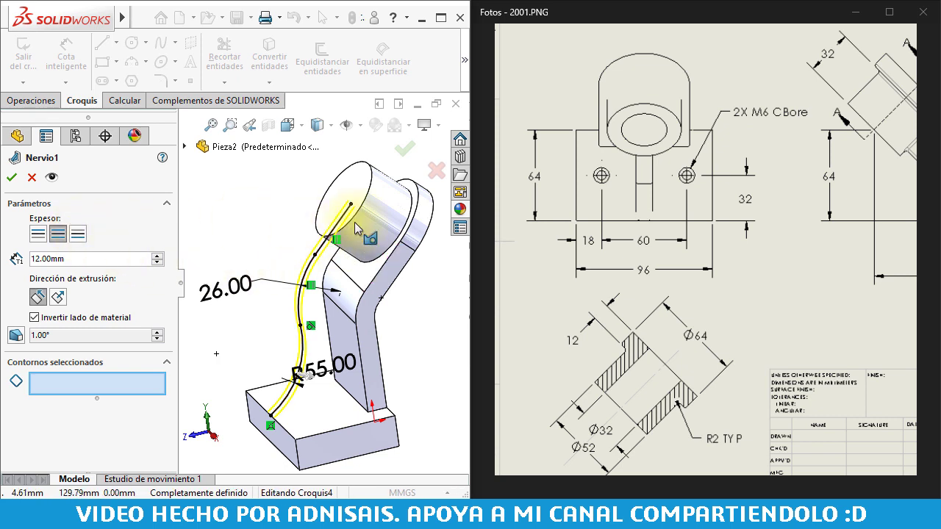
left_click(13, 177)
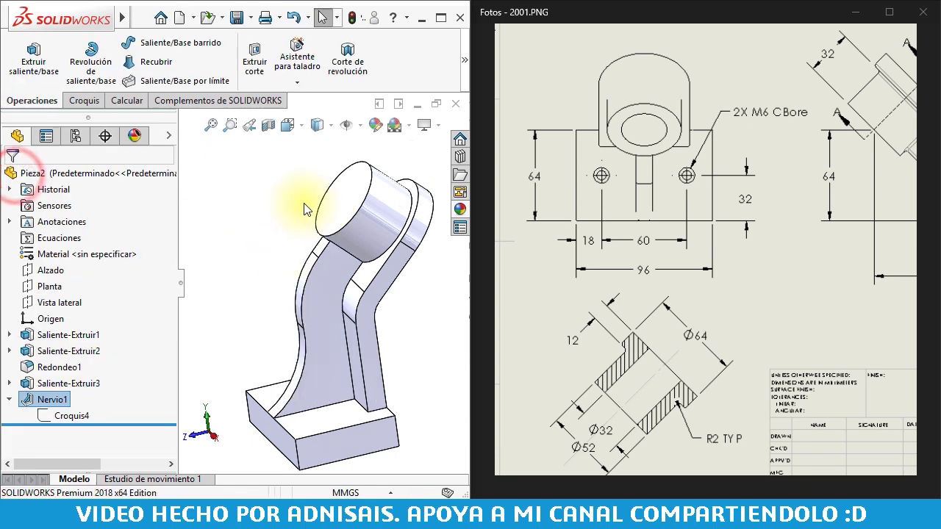
left_click(9, 399)
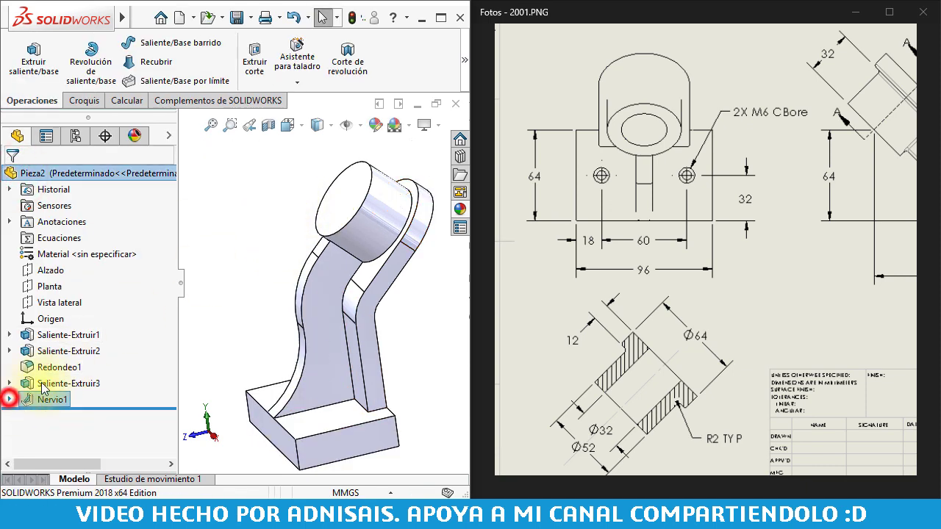
left_click(210, 236)
middle_click_drag(388, 304, 420, 311)
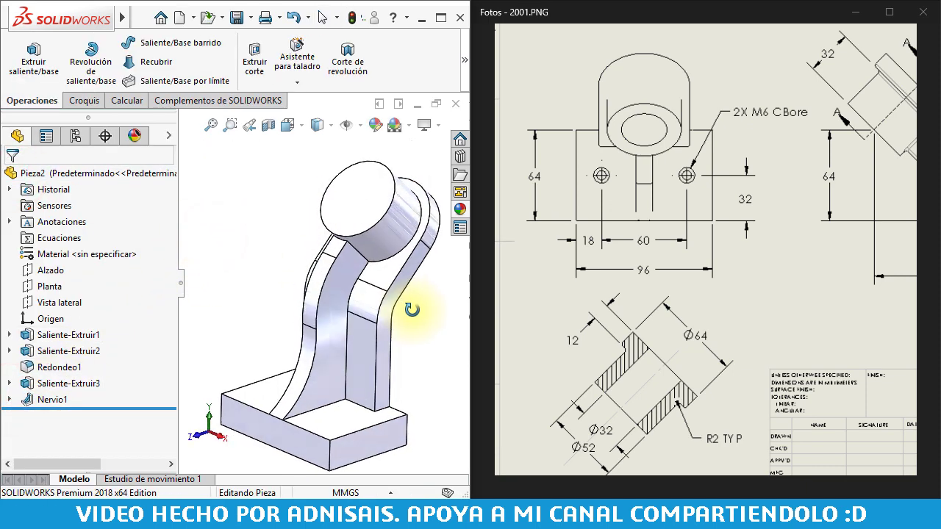
left_click_drag(763, 240, 590, 295)
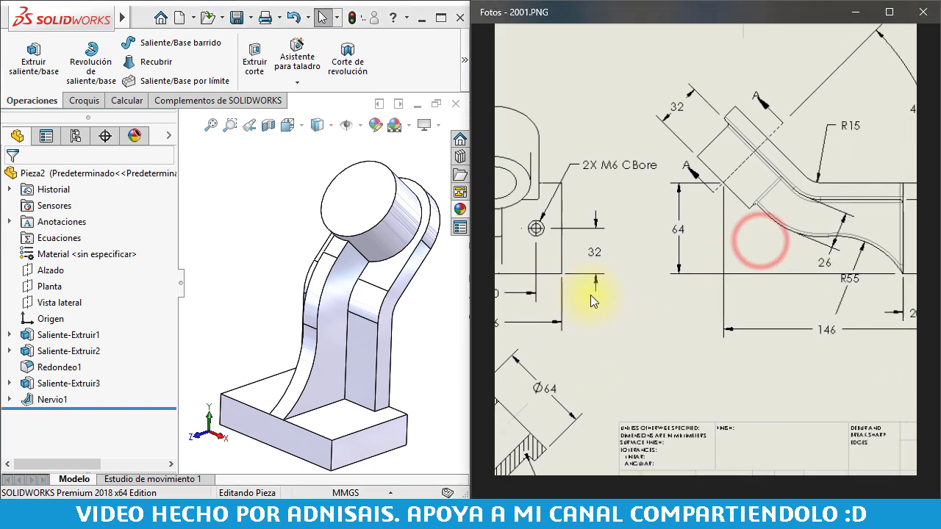
left_click_drag(620, 236, 598, 177)
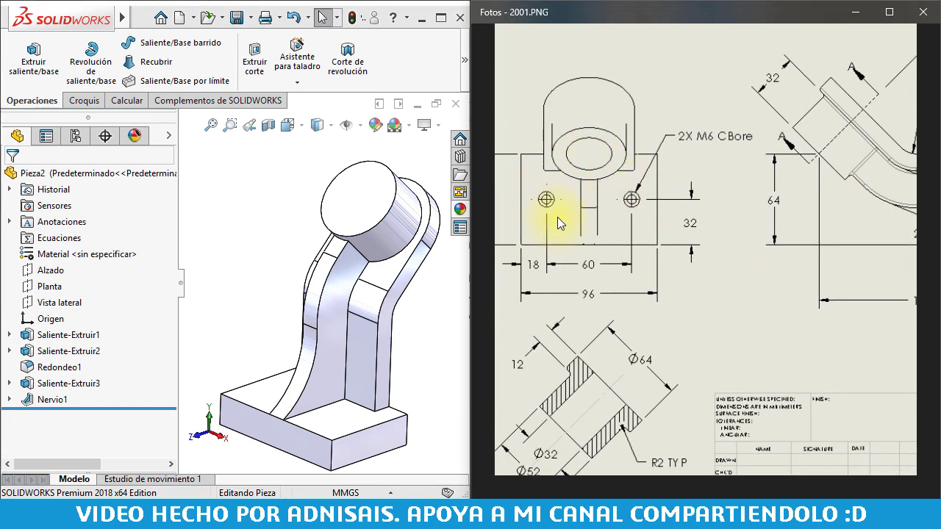
left_click(361, 203)
Sketch a circle centred on the boss end face and dimension its diameter to 32 mm
left_click(425, 155)
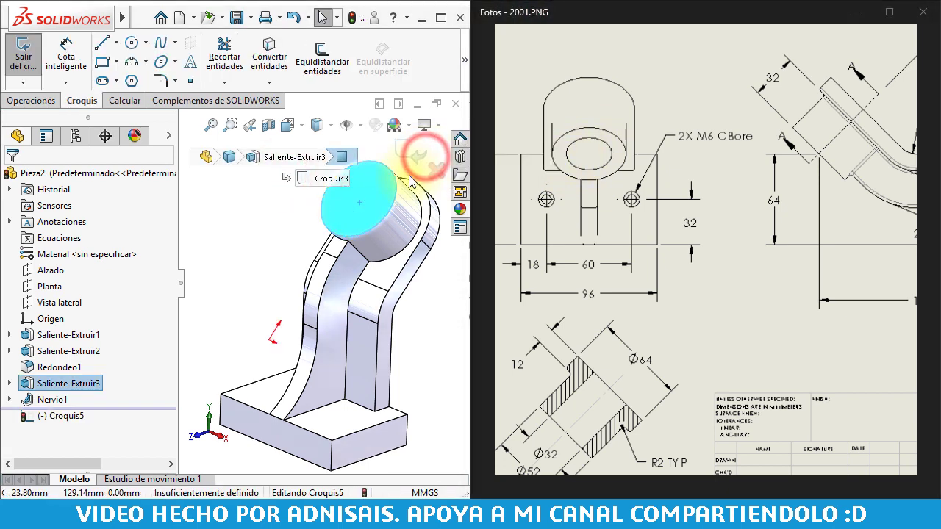
right_click_drag(264, 288, 339, 302)
middle_click_drag(339, 302, 344, 215)
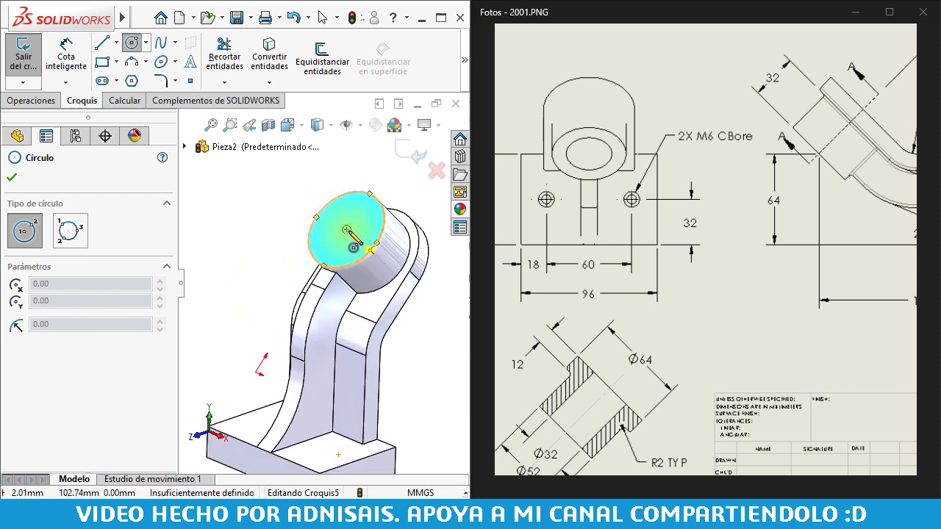
left_click_drag(346, 230, 361, 222)
right_click_drag(371, 227, 352, 213)
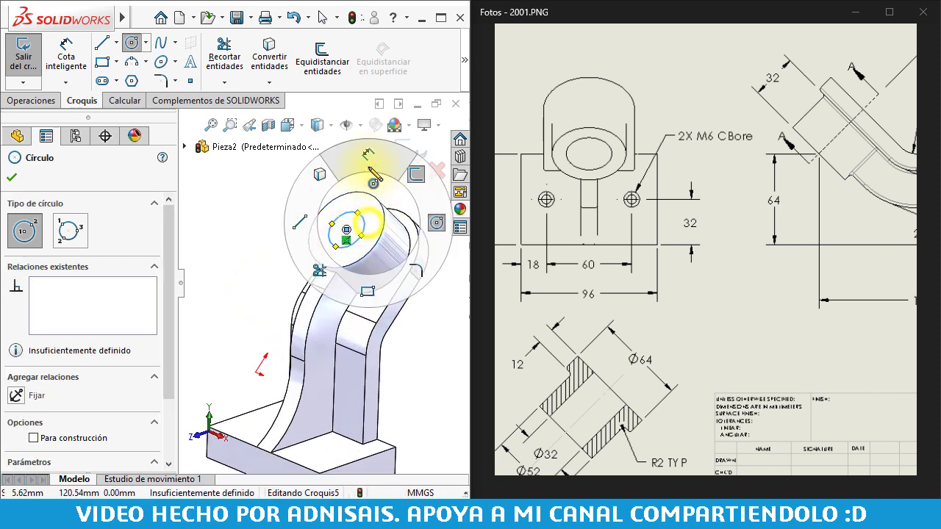
left_click(352, 210)
left_click(371, 178)
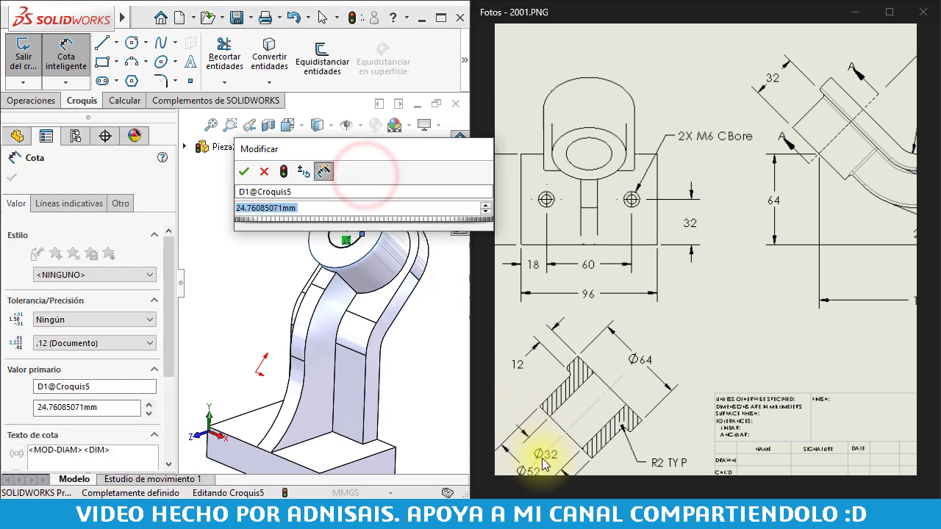
type("32")
key("Return")
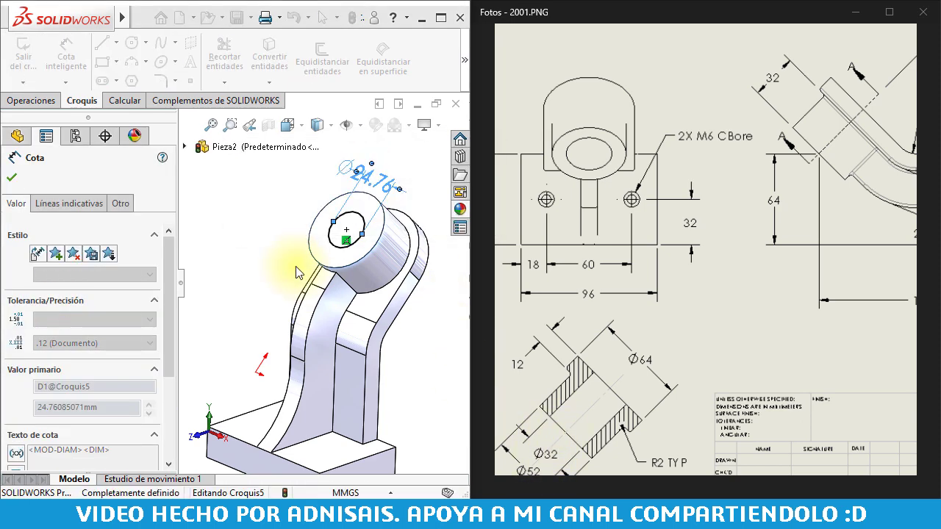
left_click(45, 102)
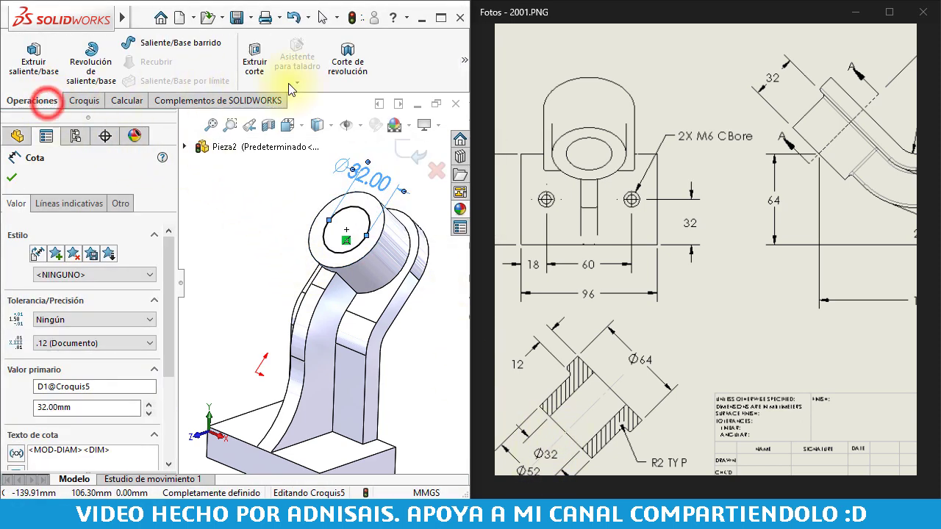
Cut-extrude the Ø32 circle with end condition 'Hasta el siguiente' to bore through the boss
left_click(255, 65)
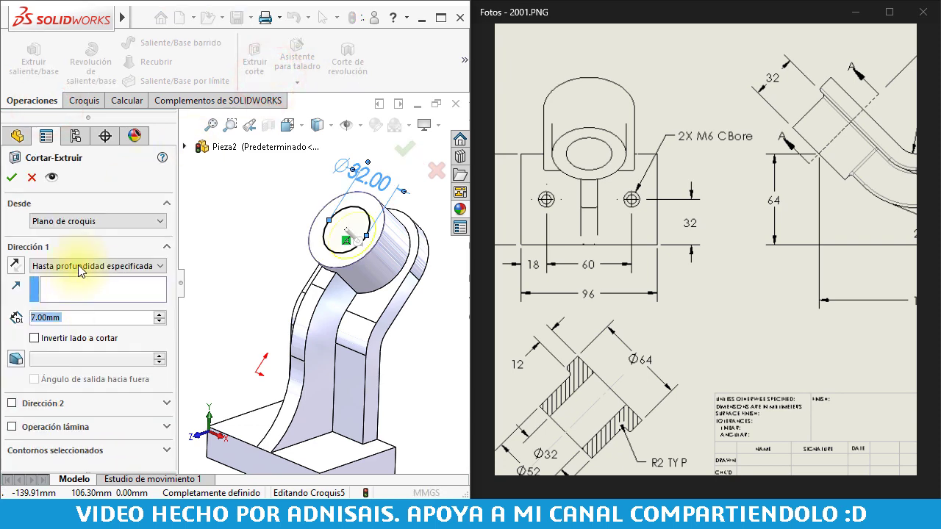
left_click(77, 265)
left_click(70, 307)
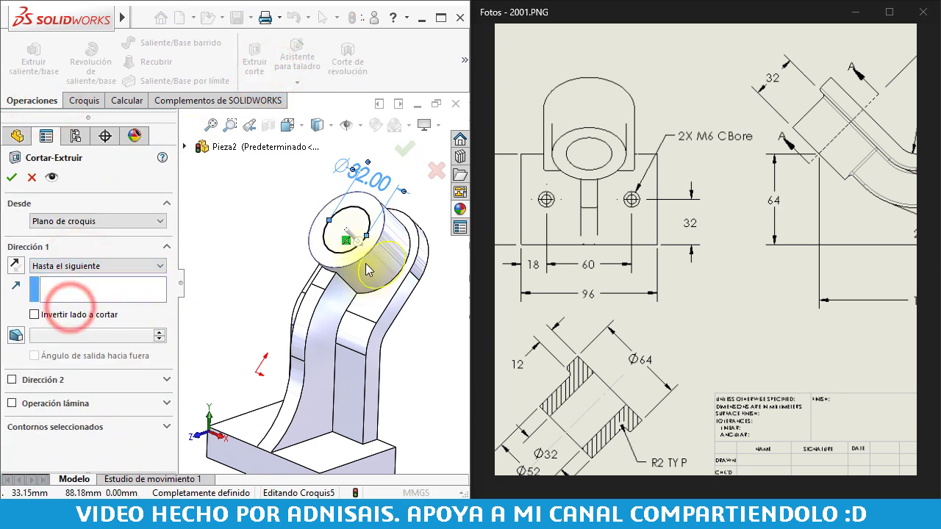
mouse_move(365, 263)
middle_mouse_down()
mouse_move(381, 282)
mouse_move(399, 268)
mouse_move(385, 297)
middle_mouse_up()
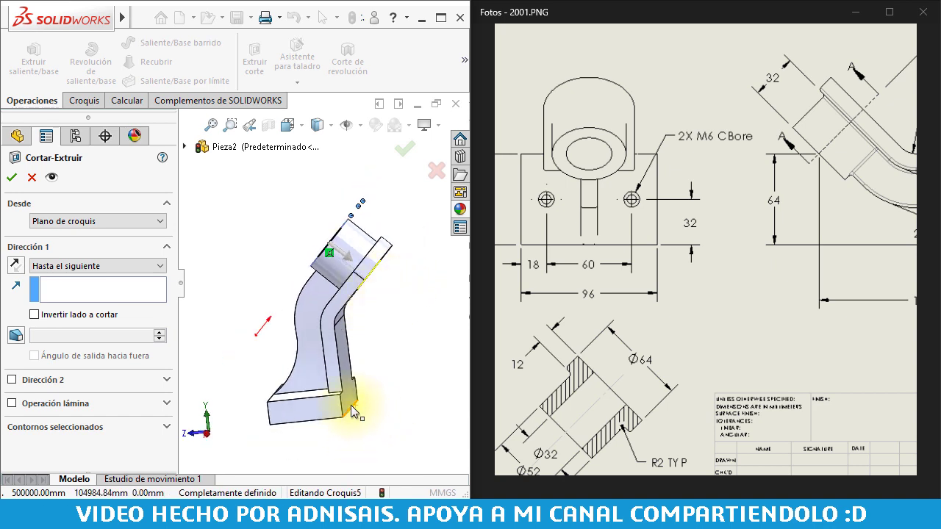
scroll(403, 384, "up", 2)
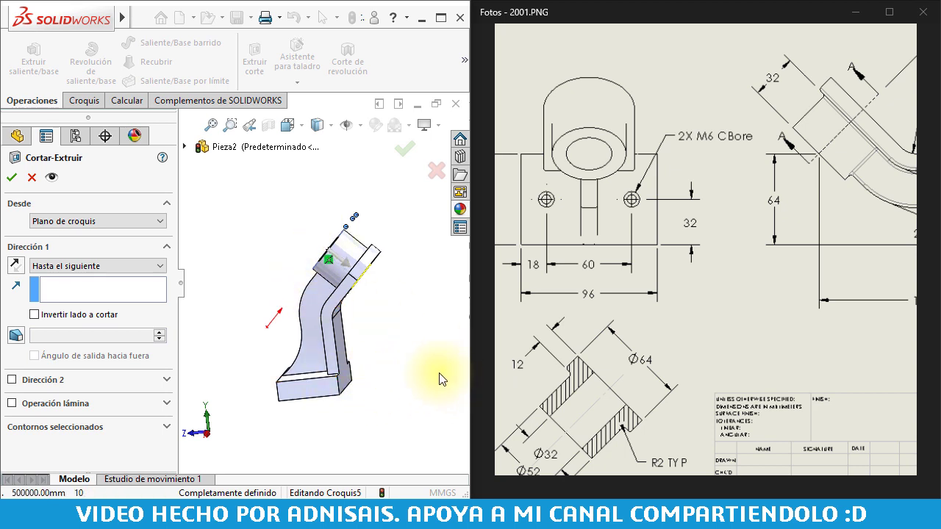
mouse_move(369, 361)
middle_mouse_down()
mouse_move(396, 358)
mouse_move(368, 307)
middle_mouse_up()
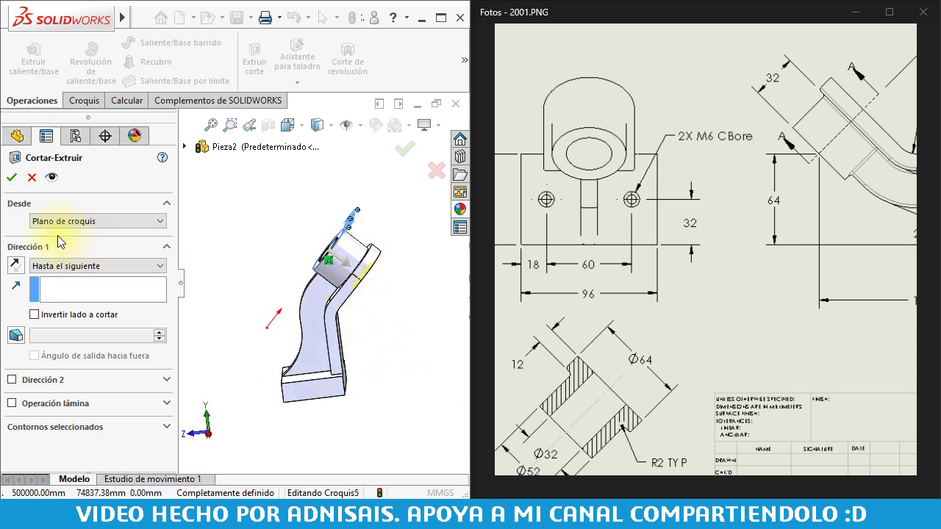
left_click(10, 178)
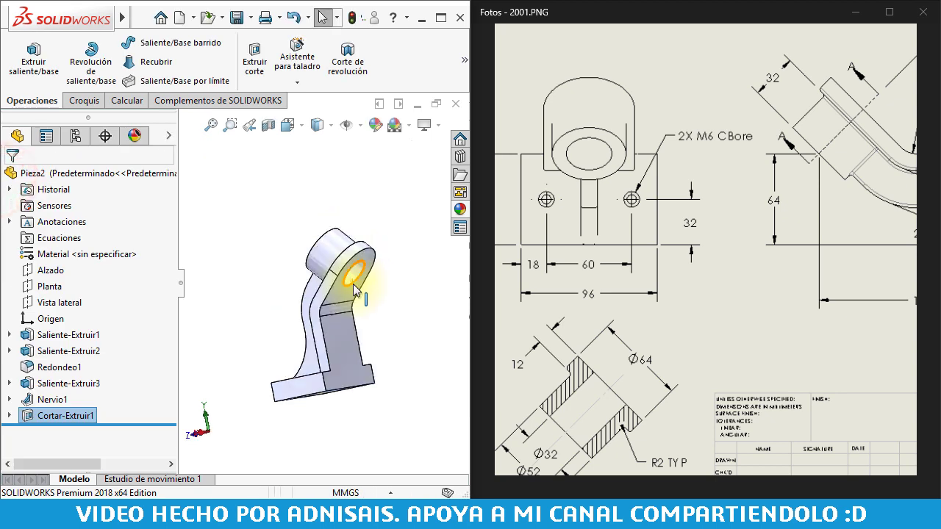
Orbit the bracket to an isometric view and zoom the reference drawing on the 2X M6 CBore callout
mouse_move(321, 336)
middle_mouse_down()
mouse_move(361, 311)
mouse_move(387, 344)
middle_mouse_up()
left_click(397, 340)
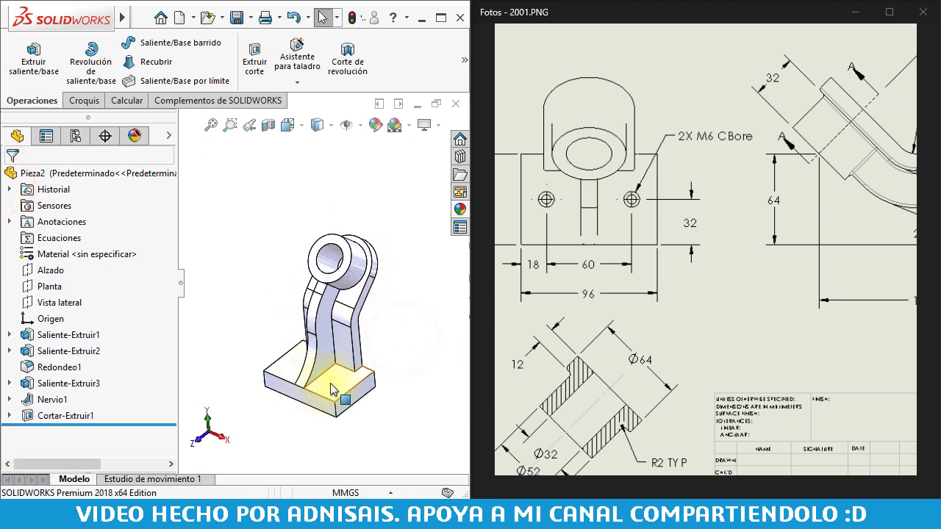
left_click(699, 338)
scroll(699, 331, "up", 2)
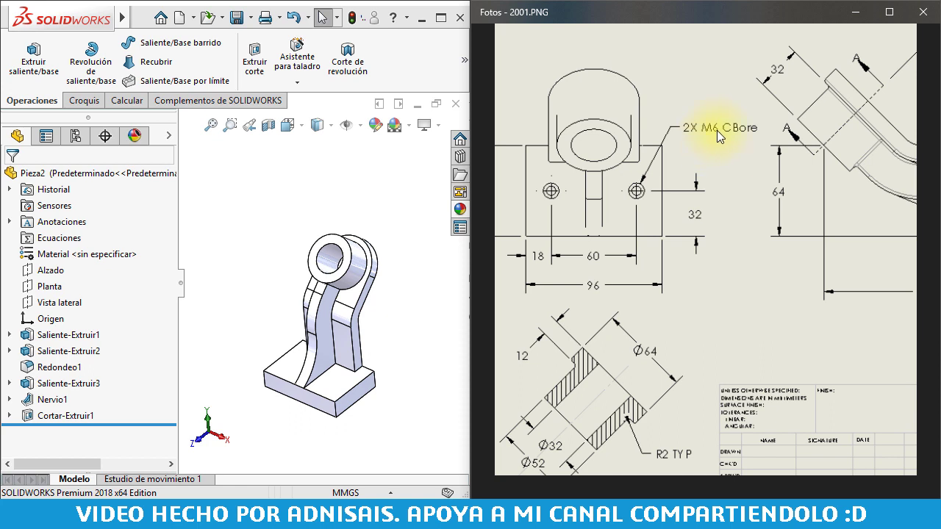
left_click(315, 199)
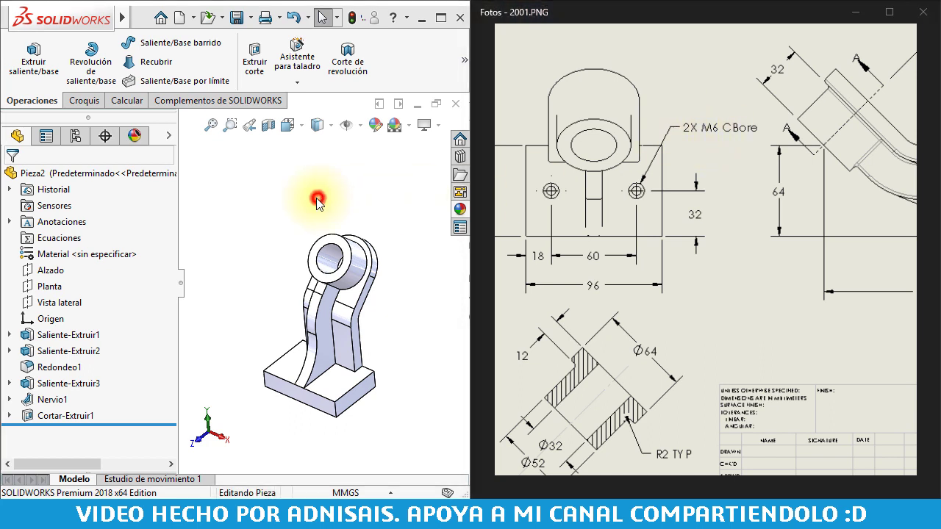
left_click(294, 66)
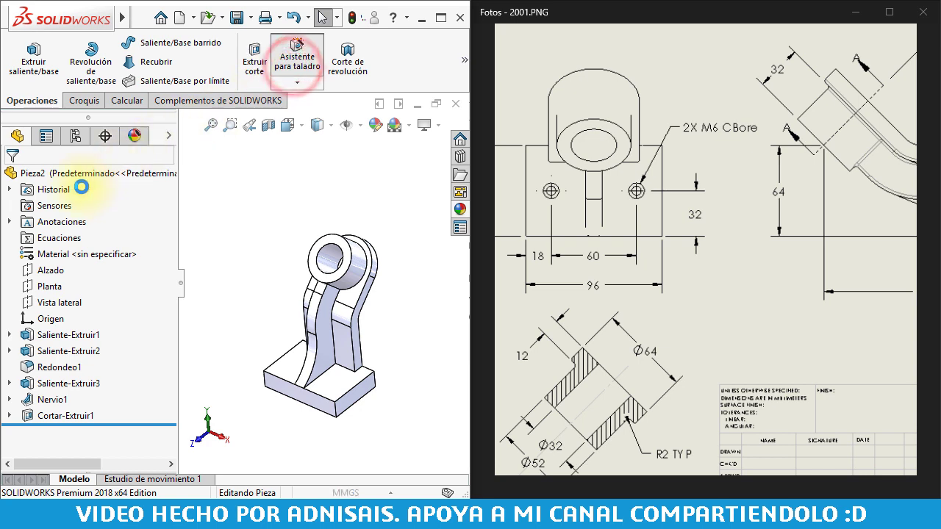
Set the hole to counterbore, Ansi Metric, Tornillo hexagonal ANSI B18.6.7M, size M6, Por todo
left_click_drag(171, 262, 170, 280)
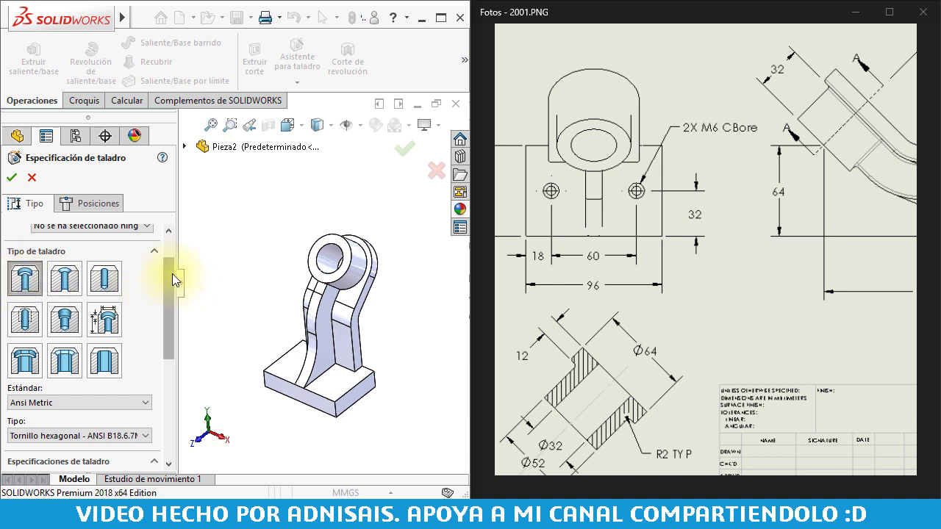
left_click_drag(172, 273, 168, 300)
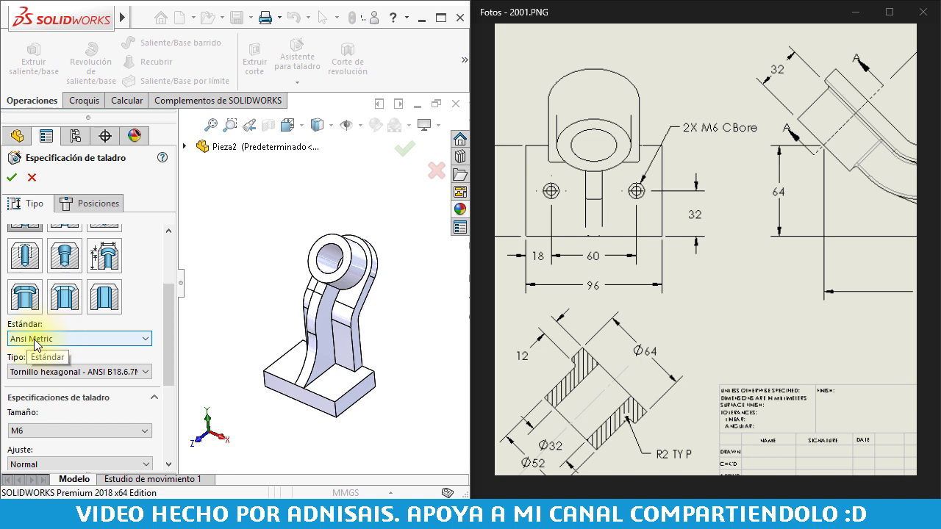
left_click(24, 373)
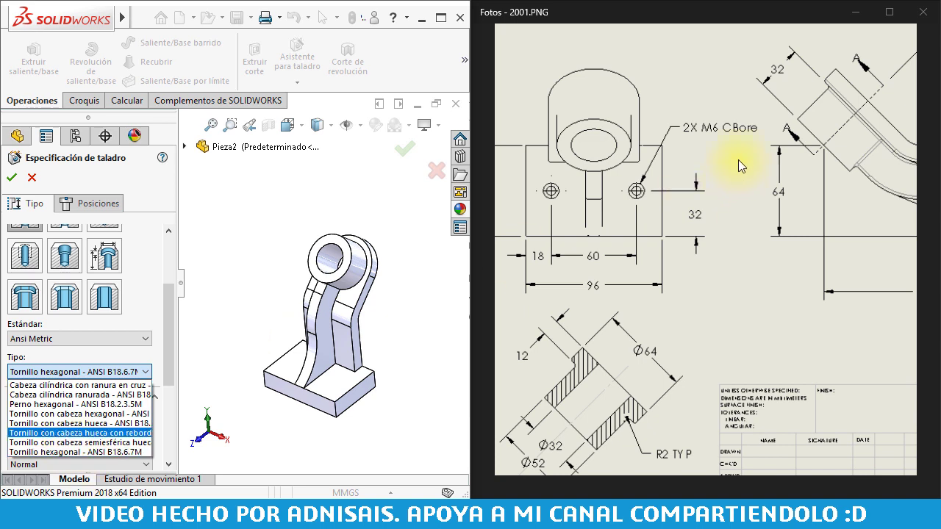
left_click(25, 452)
left_click_drag(169, 335, 166, 382)
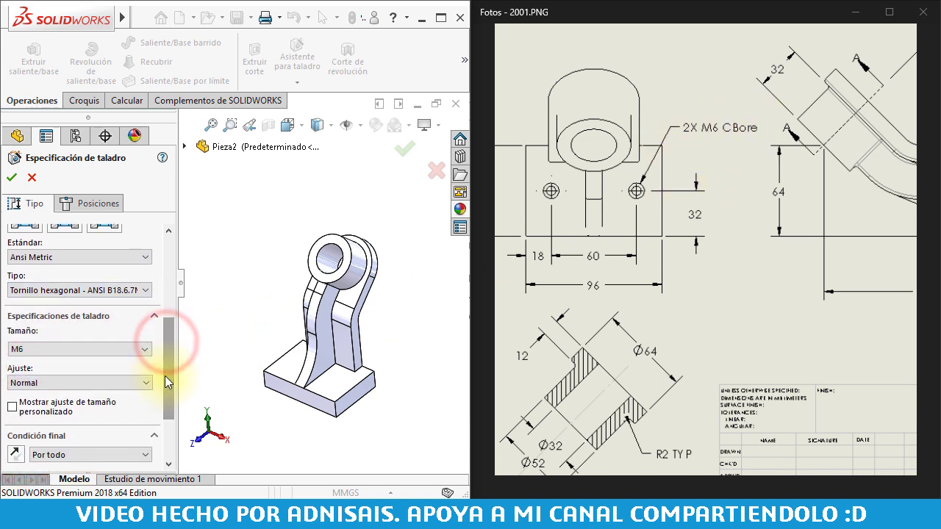
left_click(51, 354)
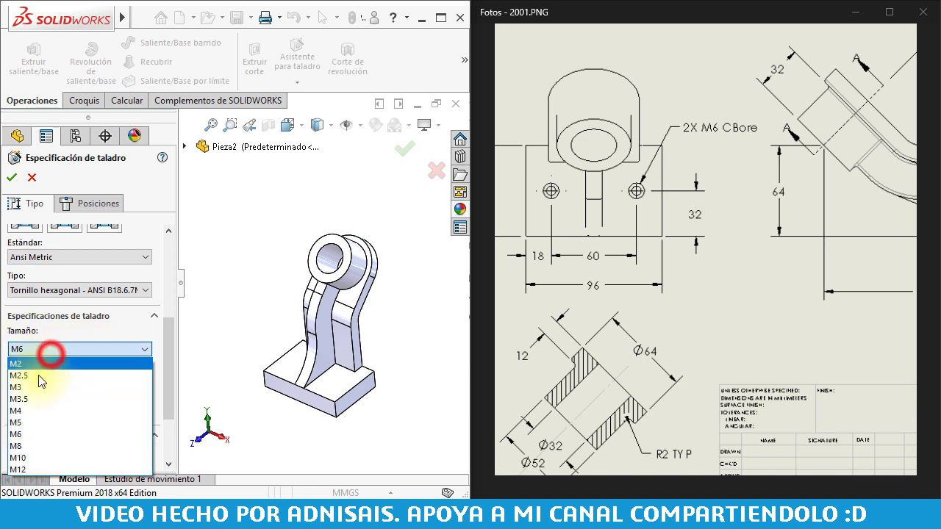
left_click(32, 432)
left_click_drag(169, 329, 165, 366)
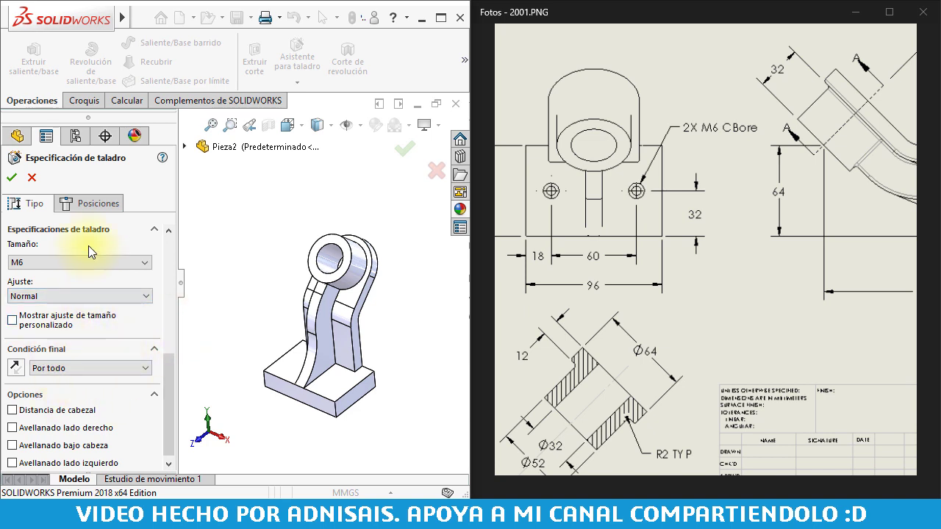
left_click_drag(172, 360, 169, 383)
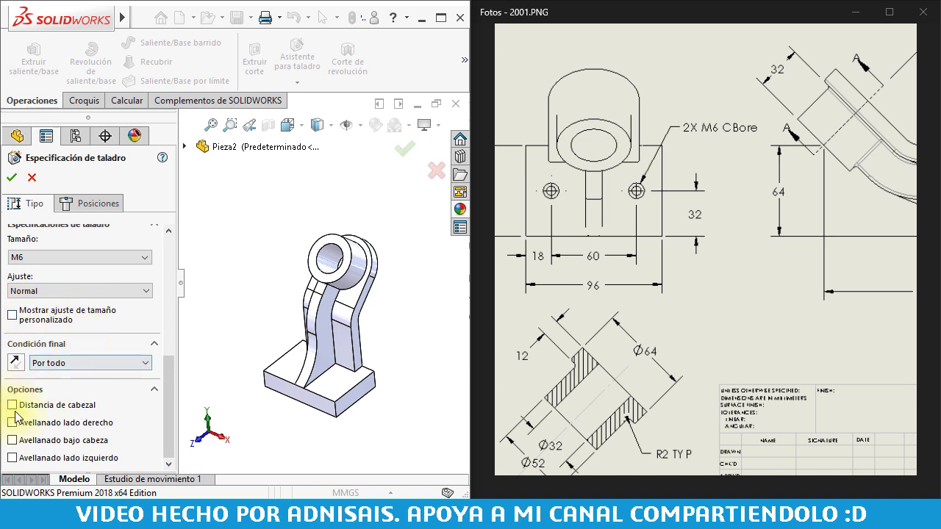
left_click(71, 206)
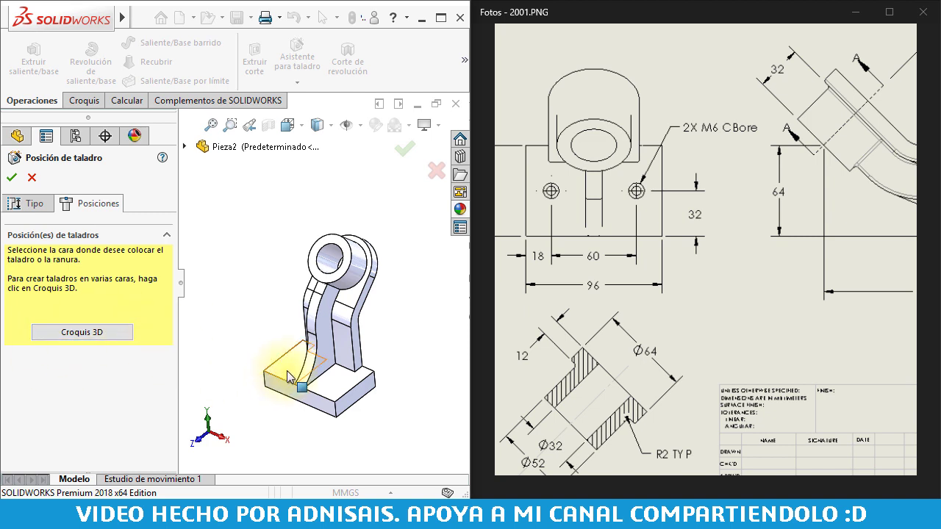
Place two hole points on the base plate's top face, one either side of the arm
scroll(303, 382, "down", 1)
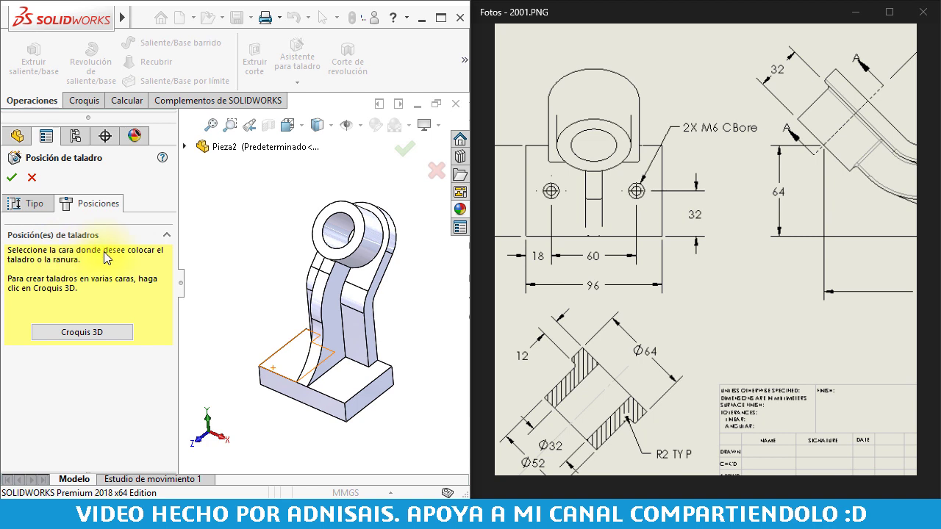
left_click(301, 357)
scroll(298, 367, "down", 2)
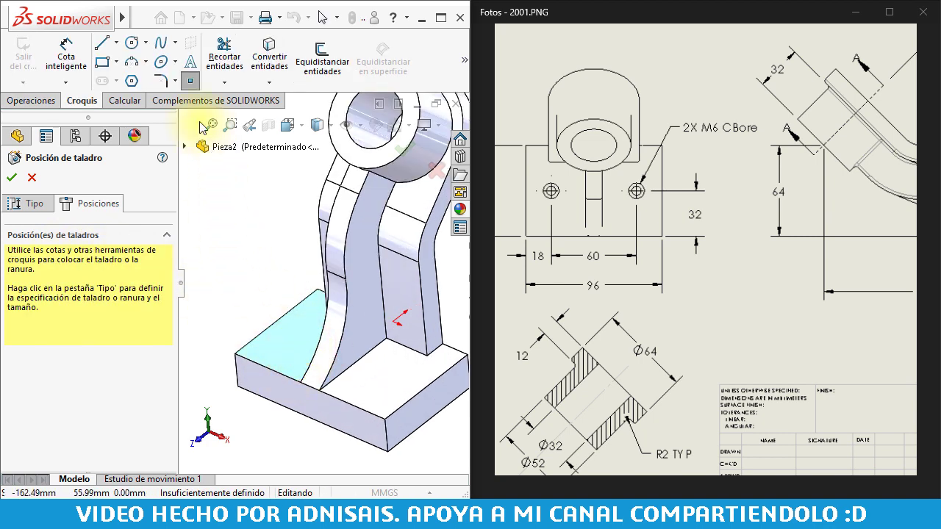
left_click(186, 82)
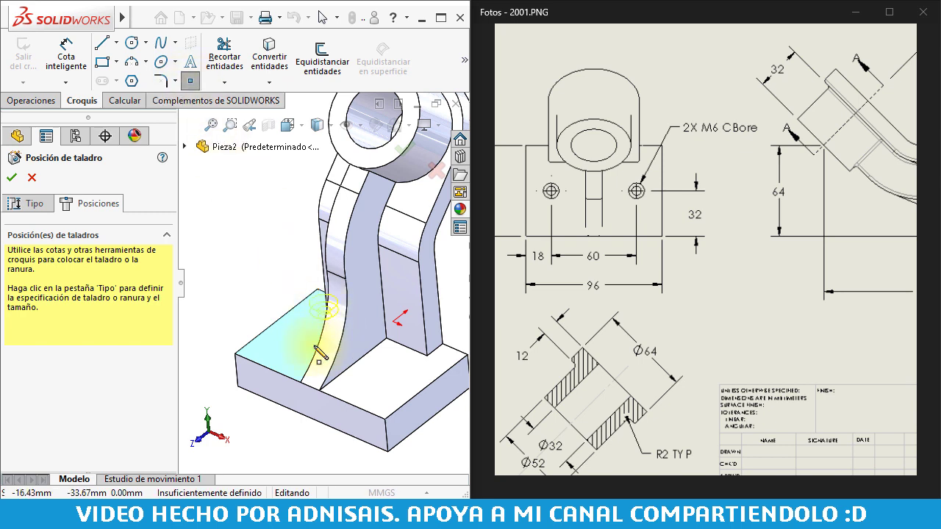
left_click(307, 342)
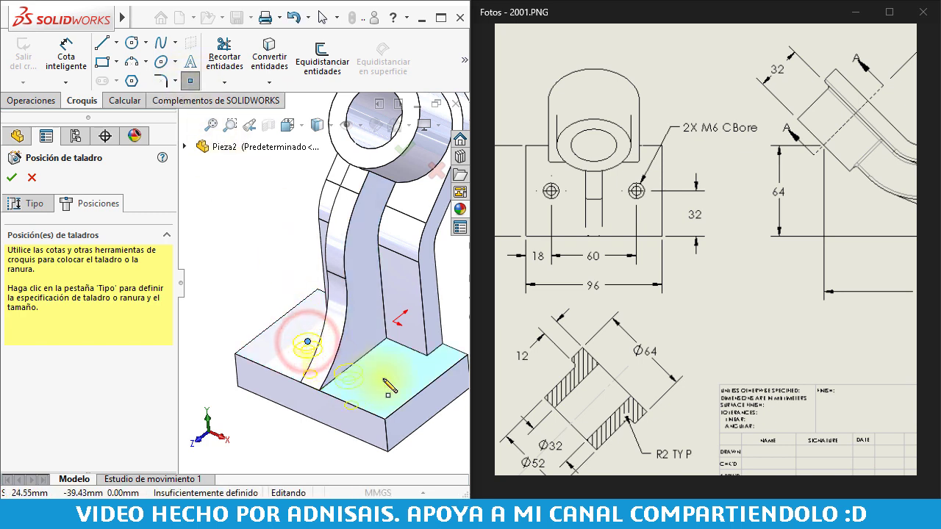
left_click(387, 377)
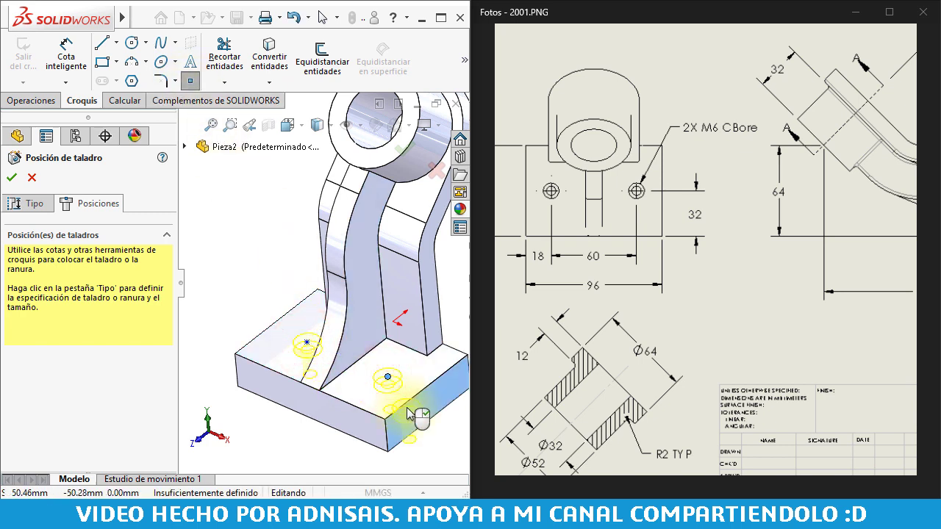
View the sketch Normal To and drag the right hole point up and to the right
key("ctrl+8")
key("Escape")
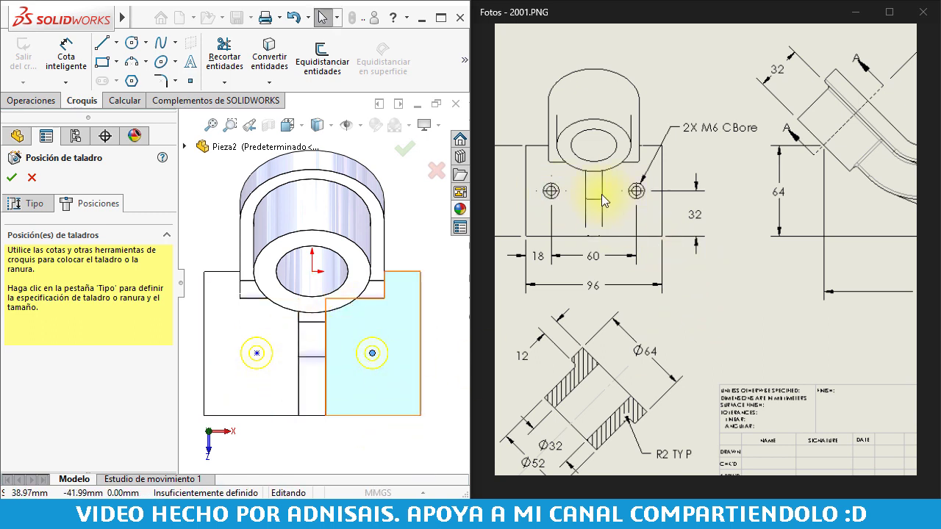
left_click(373, 356)
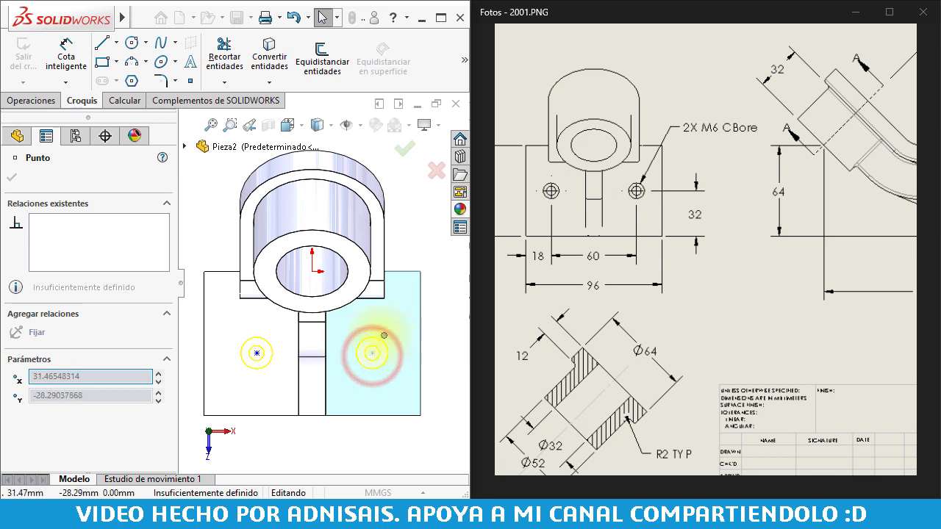
left_click_drag(373, 354, 383, 335)
left_click(441, 409)
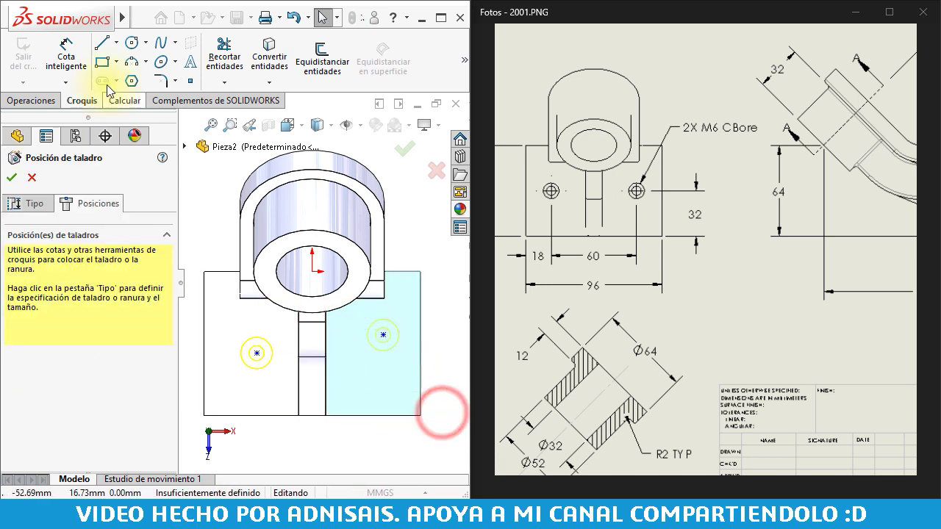
Draw a vertical construction line from the boss centre down to the base's bottom edge
left_click(116, 42)
left_click(114, 82)
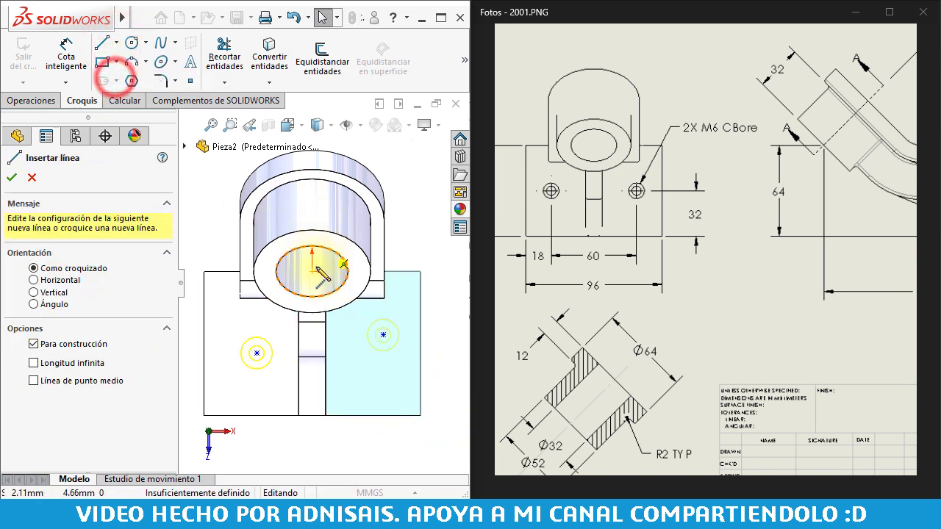
left_click(312, 271)
left_click(308, 395)
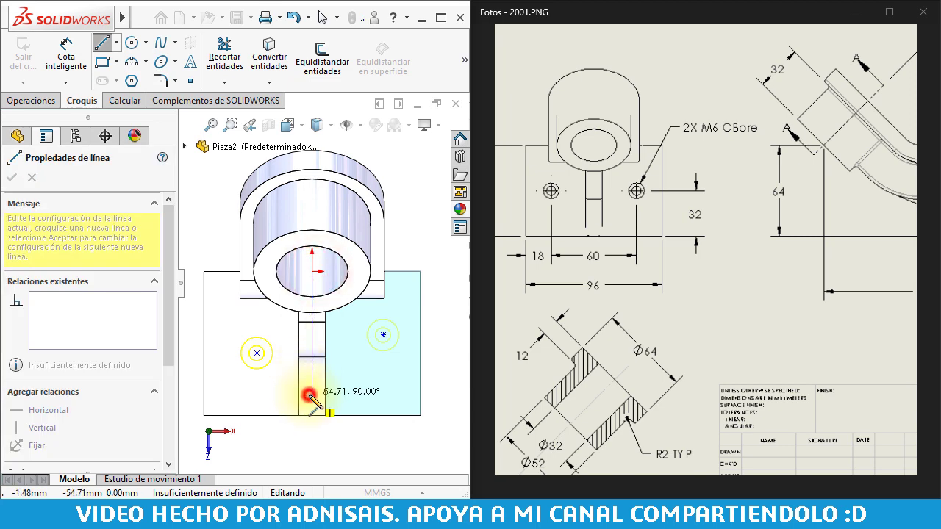
key("Escape")
Make the two hole points symmetric about the construction line with Hacer simétrico
left_click_drag(211, 214, 413, 428)
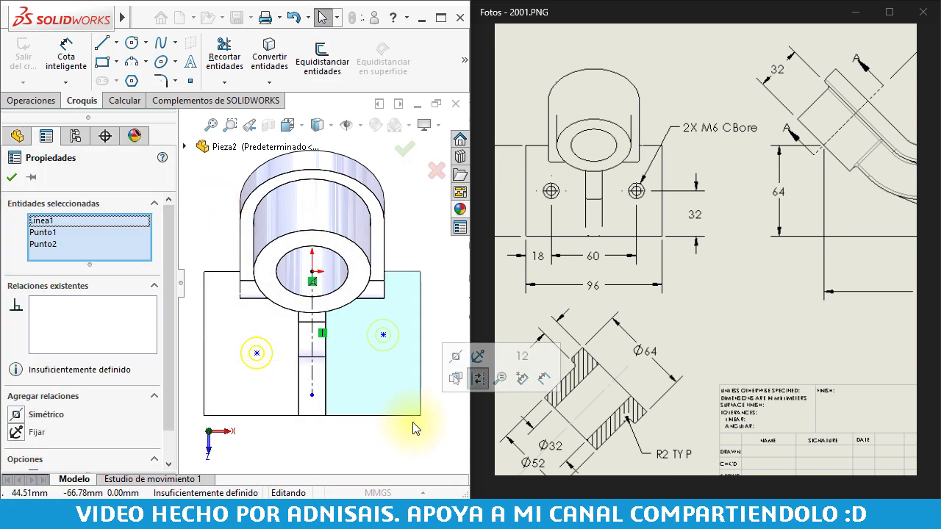
left_click(453, 363)
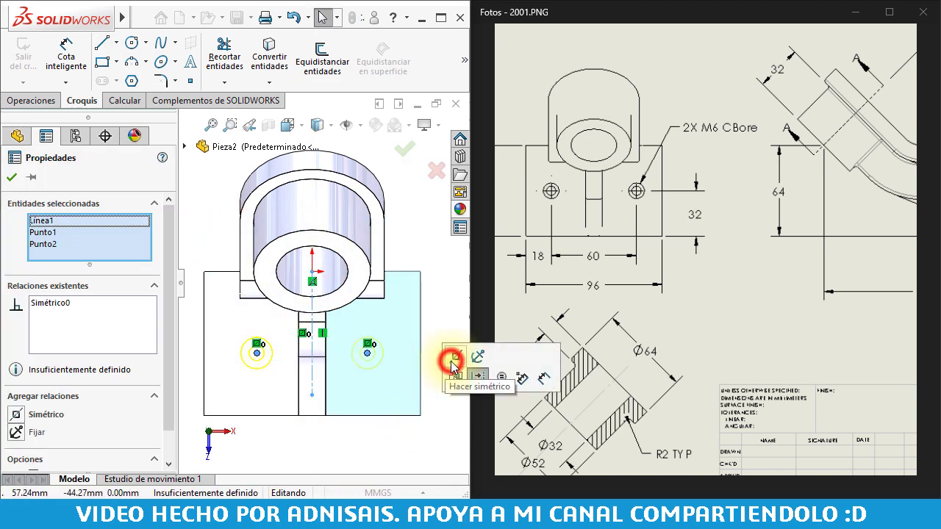
left_click(445, 432)
left_click_drag(367, 357, 382, 362)
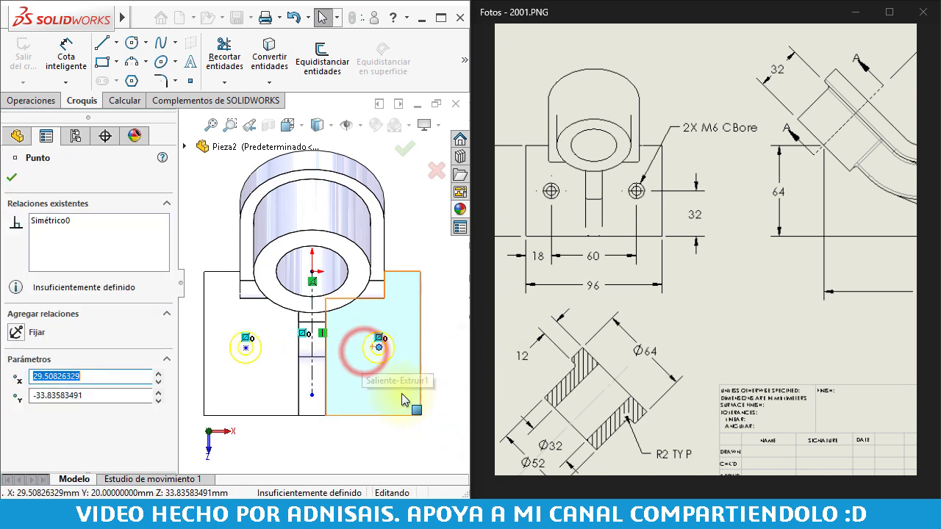
left_click(434, 405)
Dimension the spacing between the two hole points to 60 mm
left_click(67, 60)
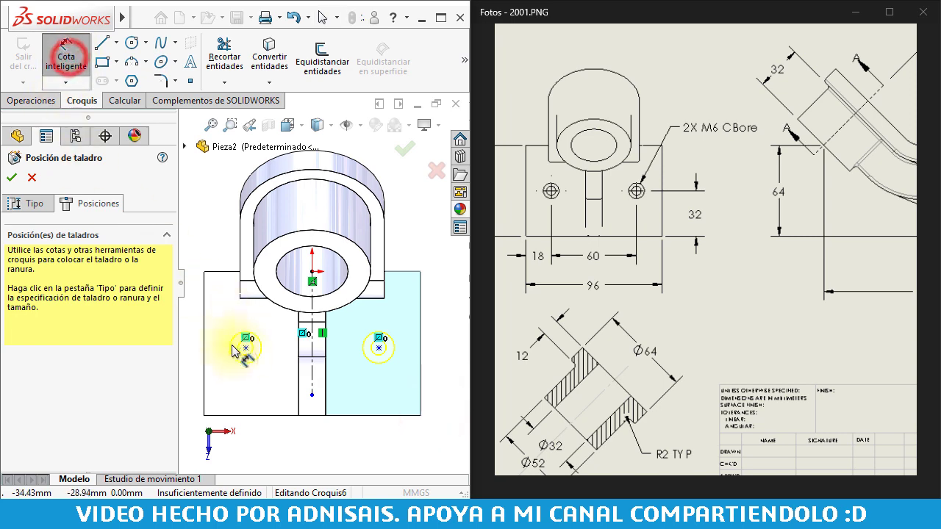
left_click(245, 347)
left_click(378, 348)
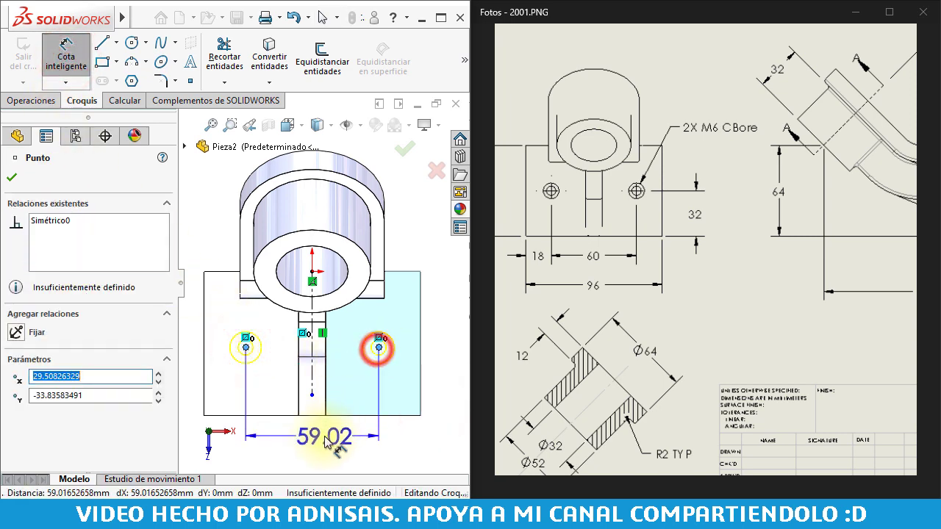
left_click(325, 436)
type("60")
key("Return")
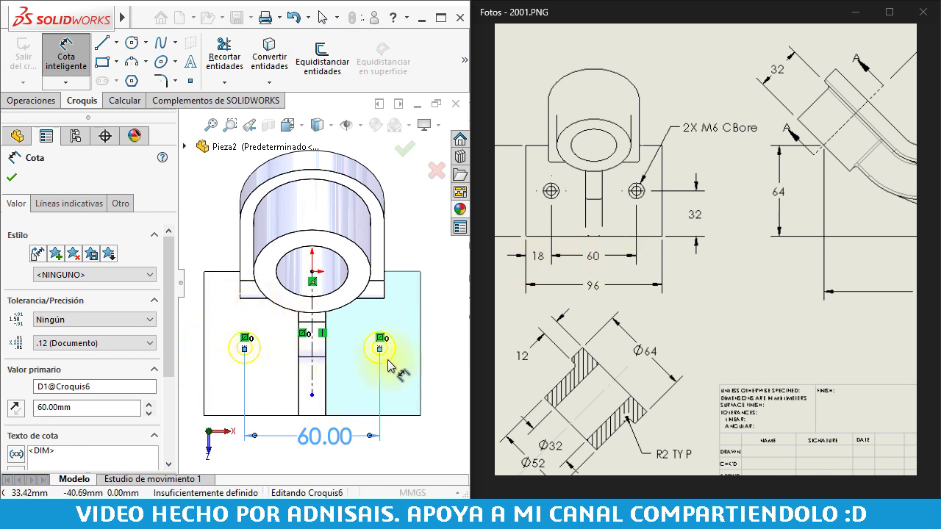
key("Escape")
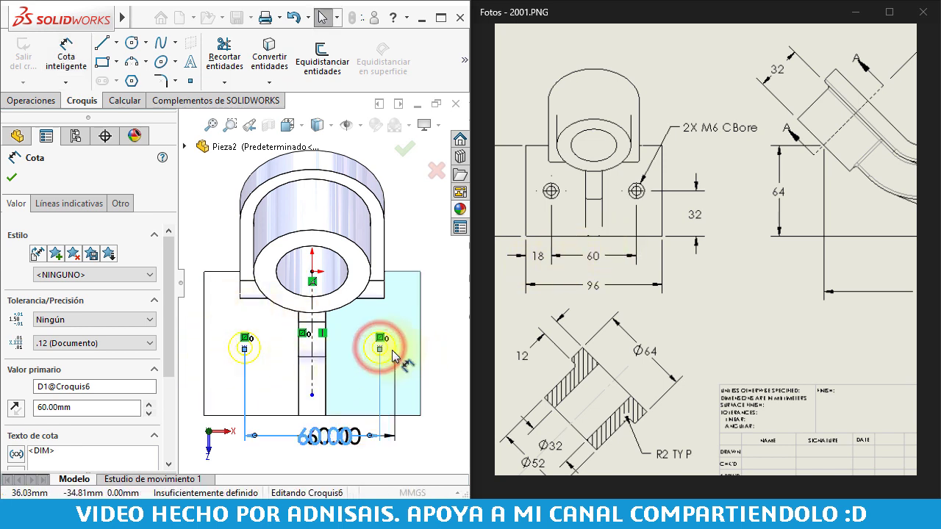
left_click(451, 390)
Dimension the right hole 32 mm up from the base's bottom edge and accept the hole feature
right_click_drag(449, 390, 448, 311)
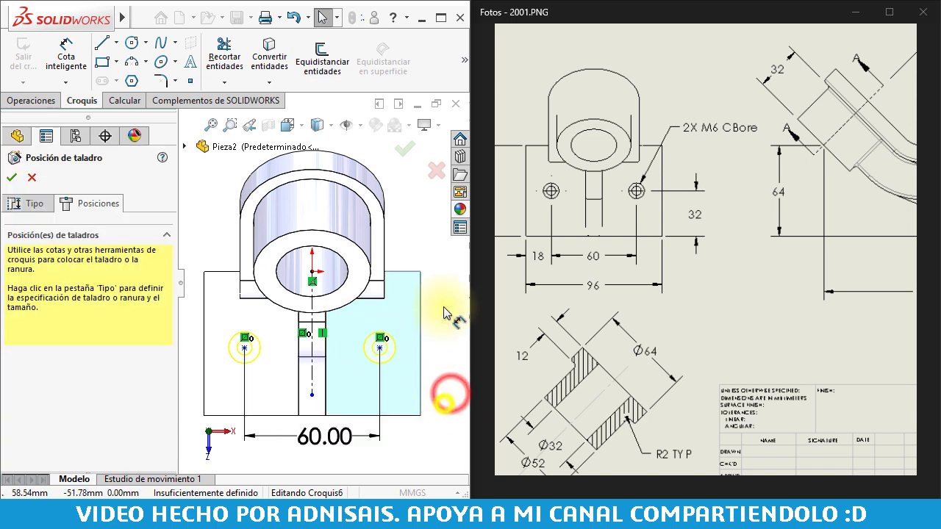
left_click(379, 347)
left_click(397, 415)
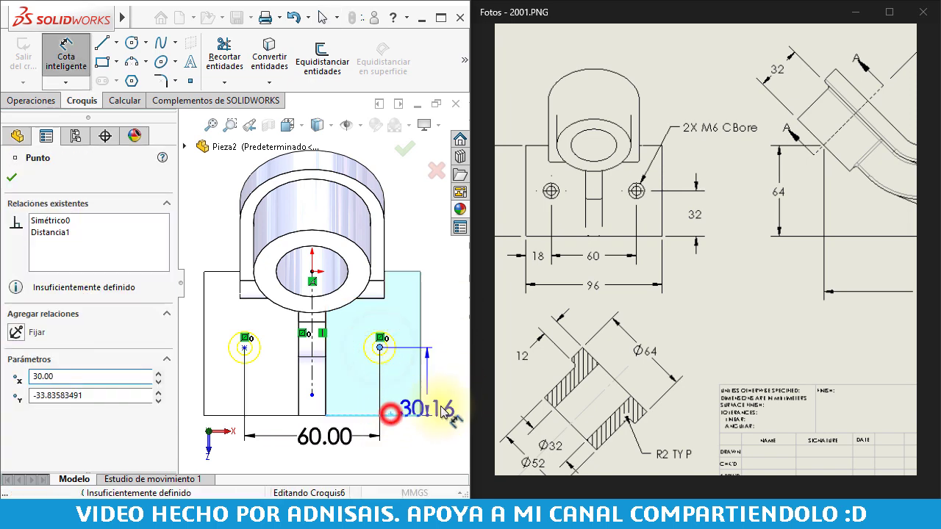
left_click(443, 403)
type("32")
key("Return")
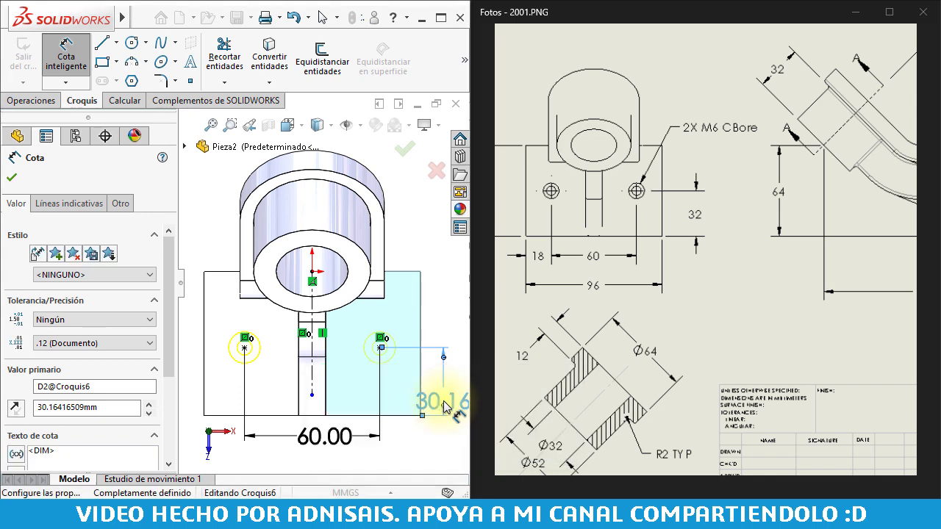
left_click(403, 149)
Orbit the model to isometric and pan the reference drawing to the front-view and 45° arm dimensions
mouse_move(439, 384)
middle_mouse_down()
mouse_move(401, 360)
mouse_move(369, 301)
mouse_move(336, 315)
mouse_move(345, 333)
middle_mouse_up()
left_click_drag(673, 266, 569, 267)
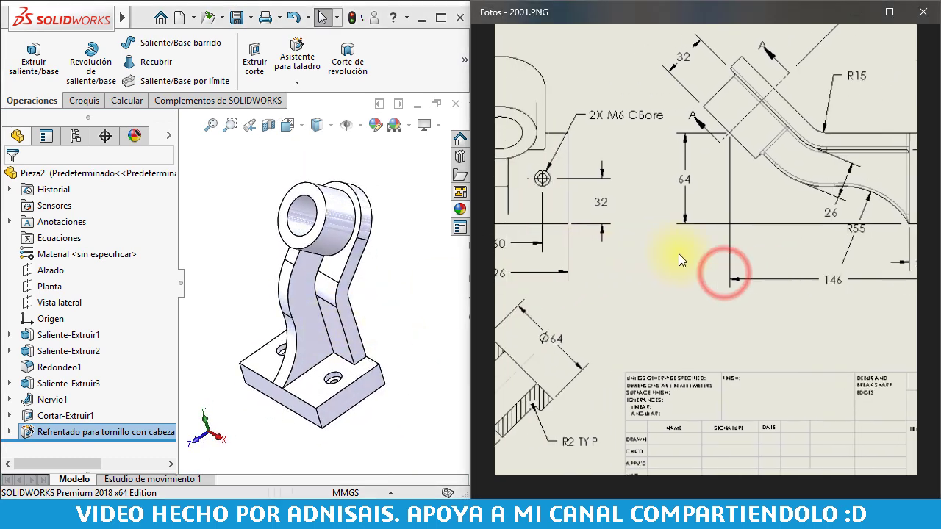
mouse_move(678, 253)
left_mouse_down()
mouse_move(767, 169)
mouse_move(746, 230)
mouse_move(751, 279)
mouse_move(740, 261)
mouse_move(667, 414)
left_mouse_up()
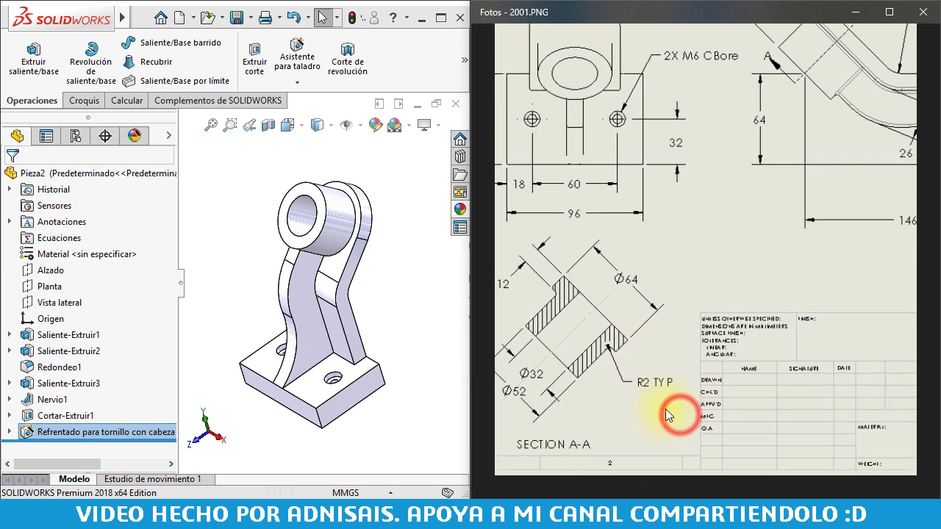
mouse_move(864, 241)
left_mouse_down()
mouse_move(823, 275)
mouse_move(799, 261)
left_mouse_up()
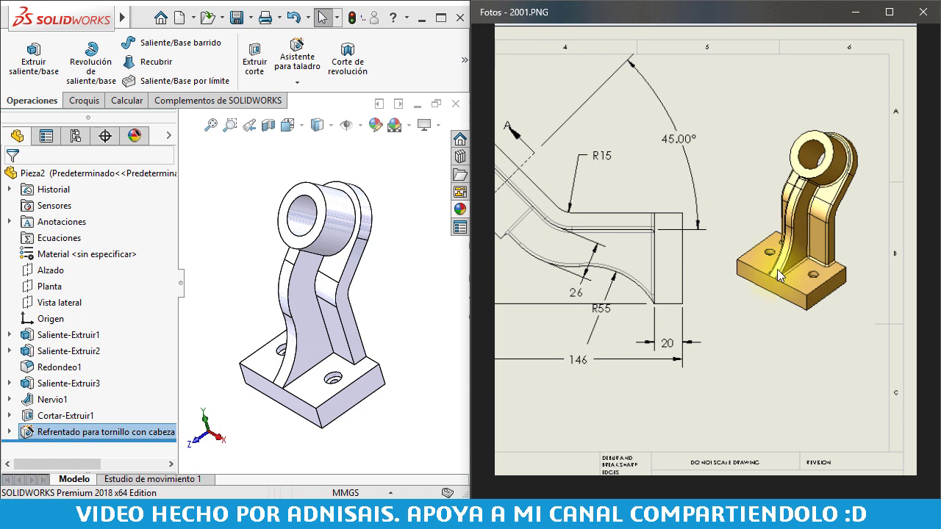
left_click(424, 298)
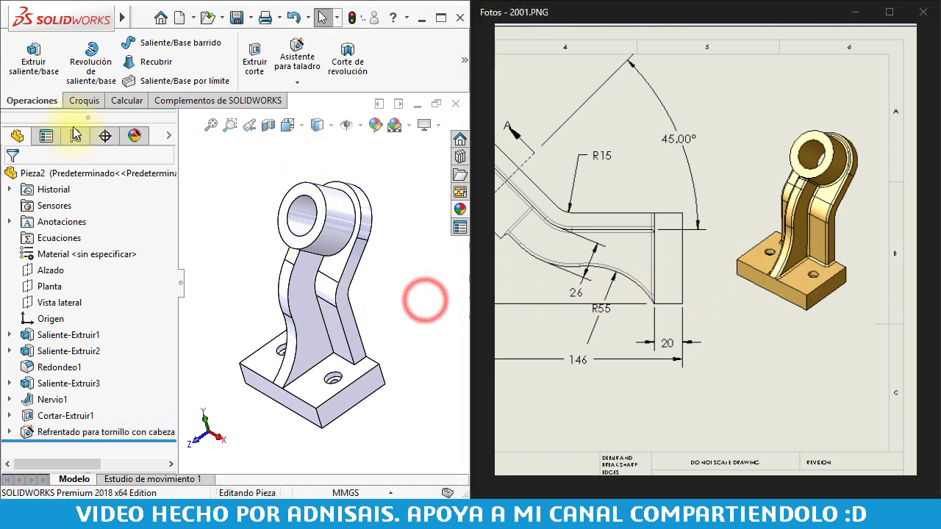
left_click(463, 60)
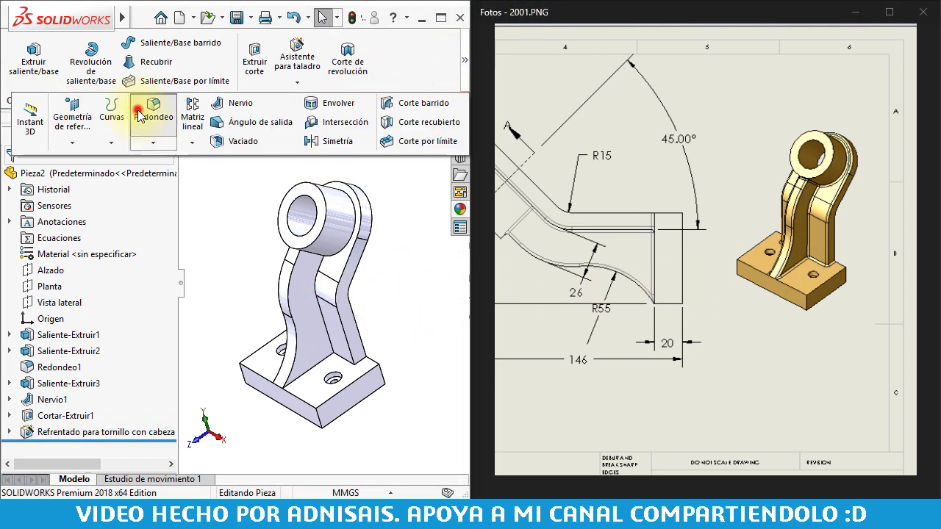
Start a constant-size Redondeo fillet and change its radius from 10 mm to 2 mm
left_click(139, 115)
left_click(27, 248)
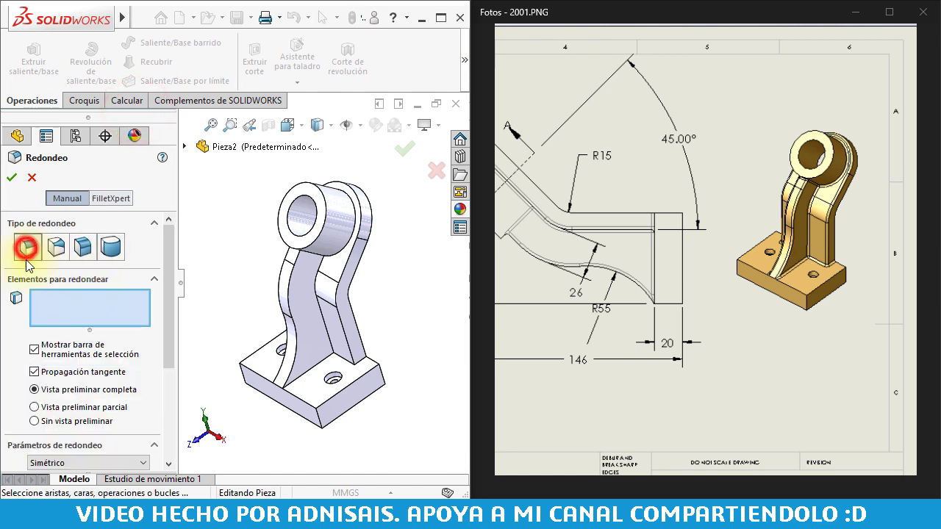
left_click_drag(169, 256, 170, 310)
left_click(110, 387)
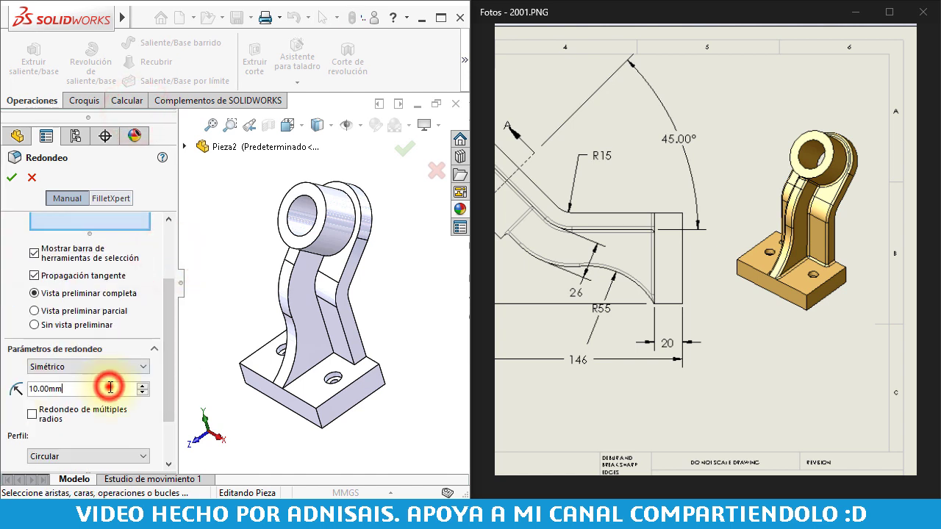
double_click(80, 390)
type("2")
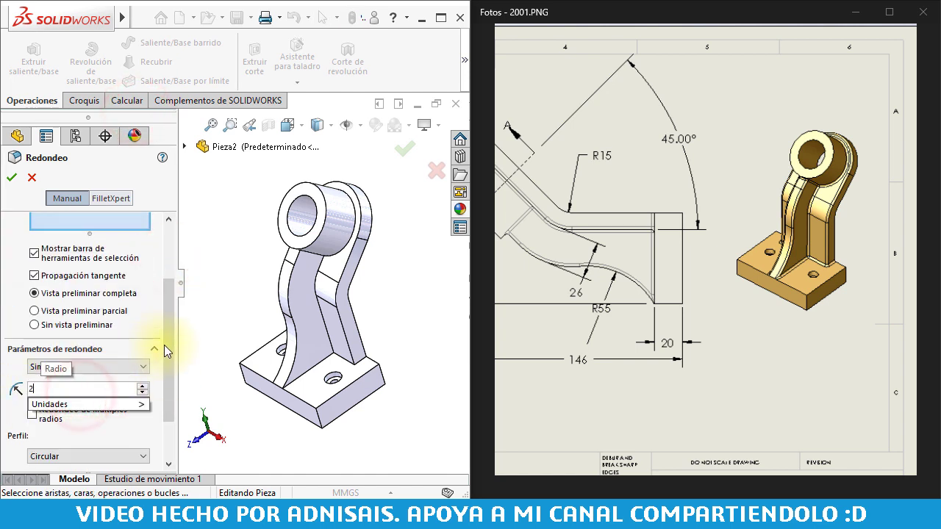
left_click_drag(167, 343, 167, 298)
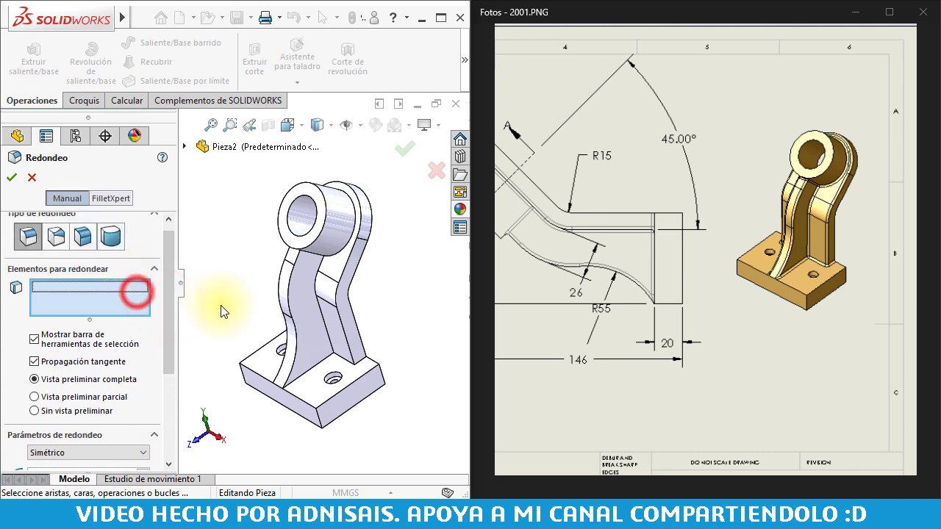
mouse_move(225, 286)
middle_mouse_down()
mouse_move(242, 269)
mouse_move(241, 294)
middle_mouse_up()
scroll(250, 309, "down", 3)
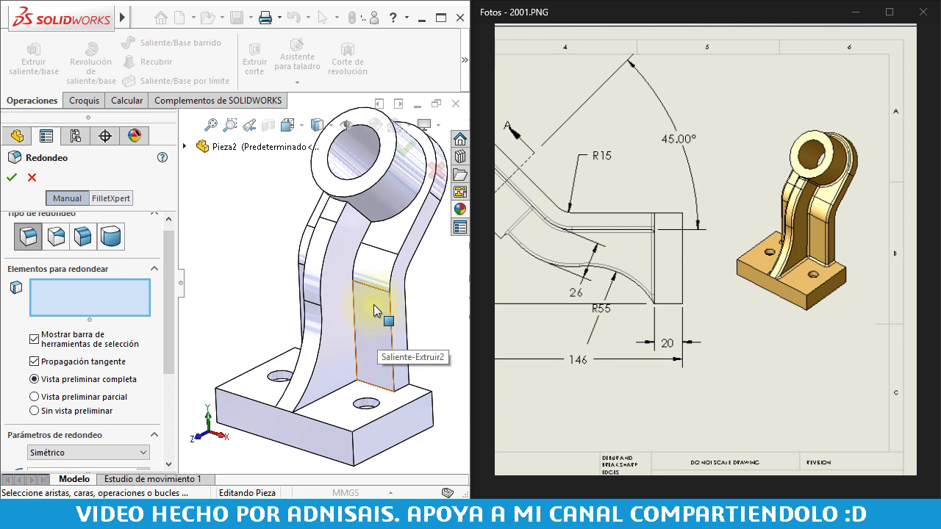
Add four long curved edges of the bent arm to the fillet selection
left_click(321, 324)
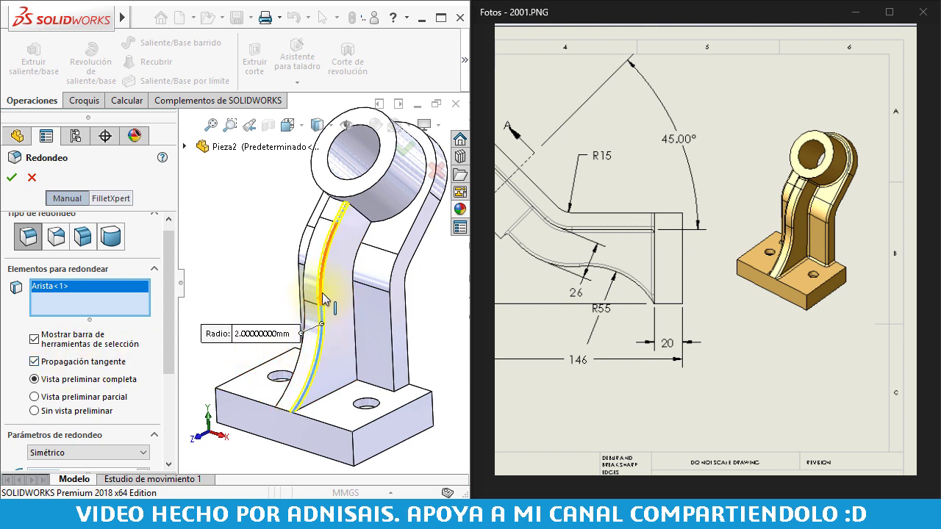
left_click(300, 347)
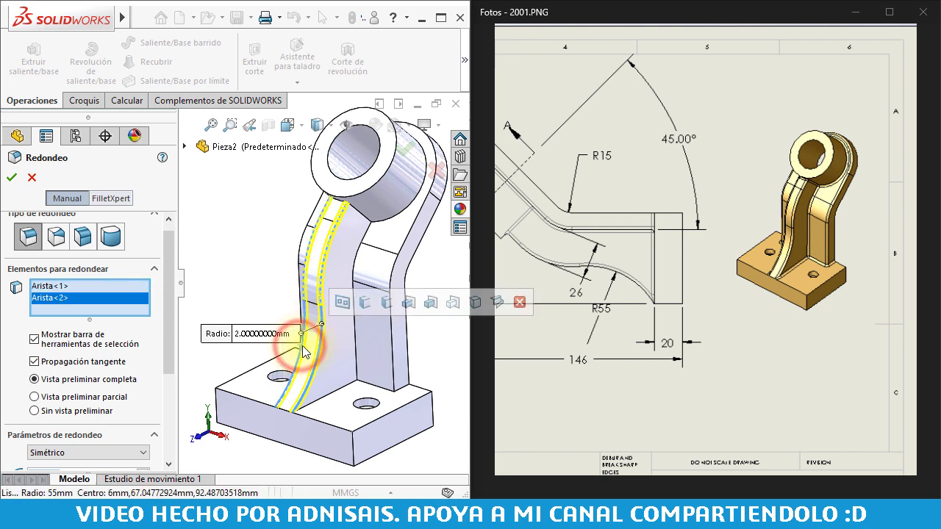
left_click(357, 362)
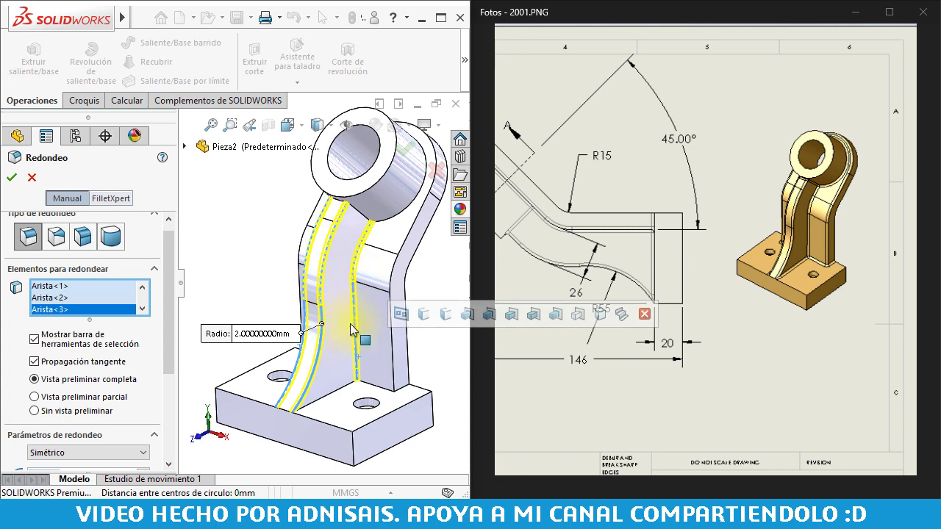
left_click(339, 327)
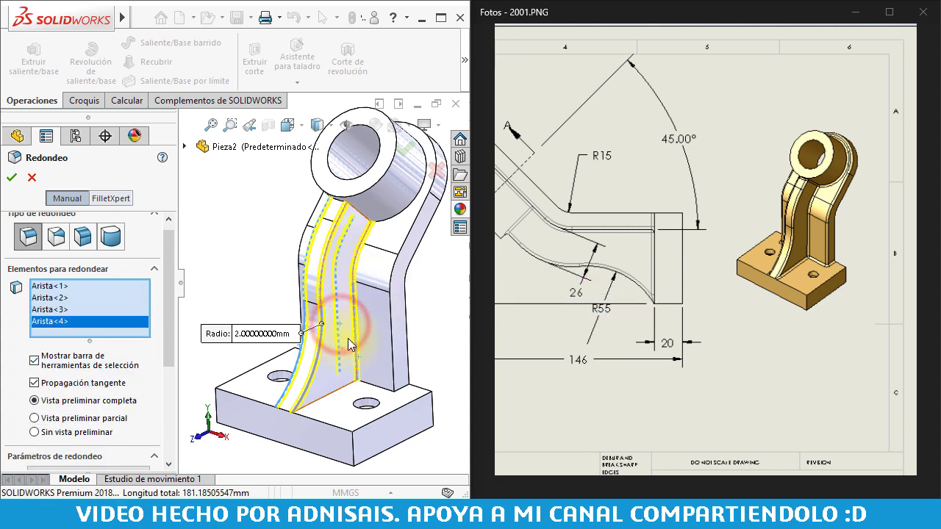
Try adding the arm-to-base edge and a base plate edge, then remove both again
middle_click_drag(361, 331, 337, 331)
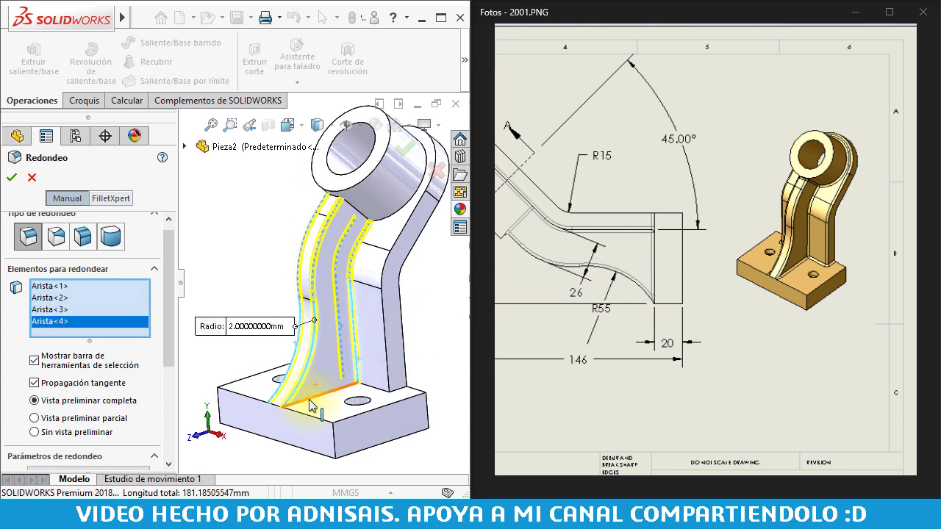
left_click(311, 404)
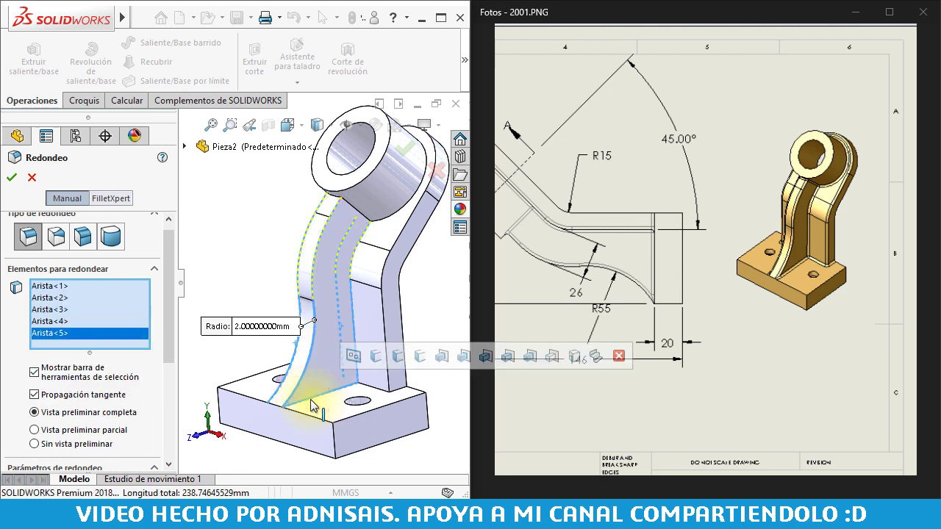
left_click(311, 405)
middle_click_drag(311, 394, 327, 373)
scroll(331, 375, "down", 1)
scroll(332, 375, "down", 1)
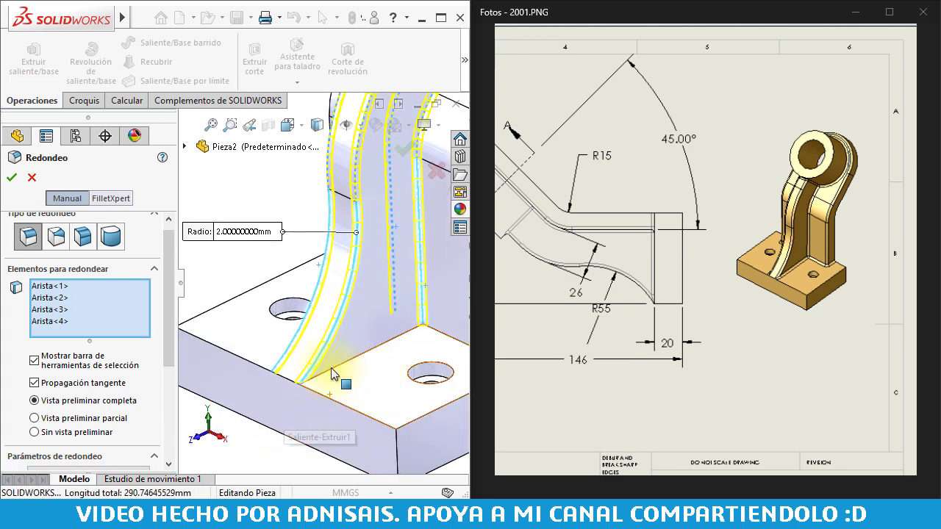
left_click(330, 374)
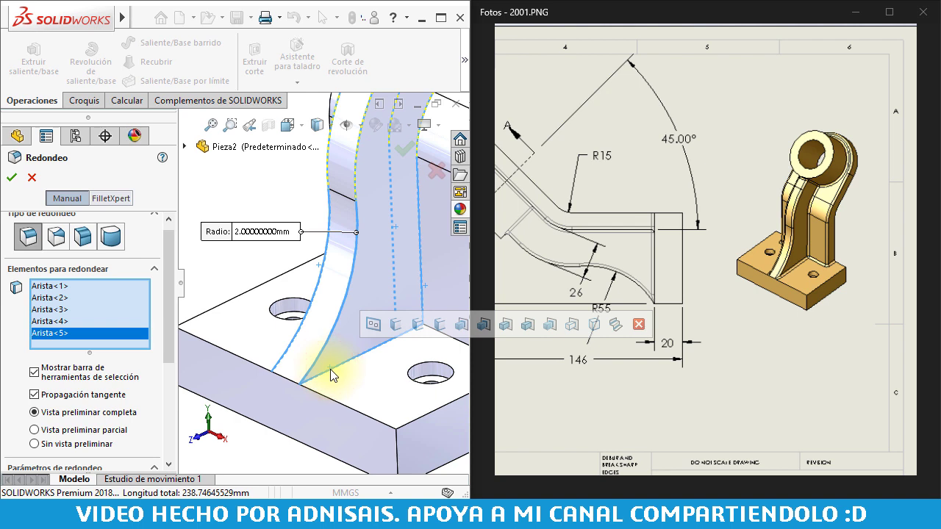
left_click(330, 370)
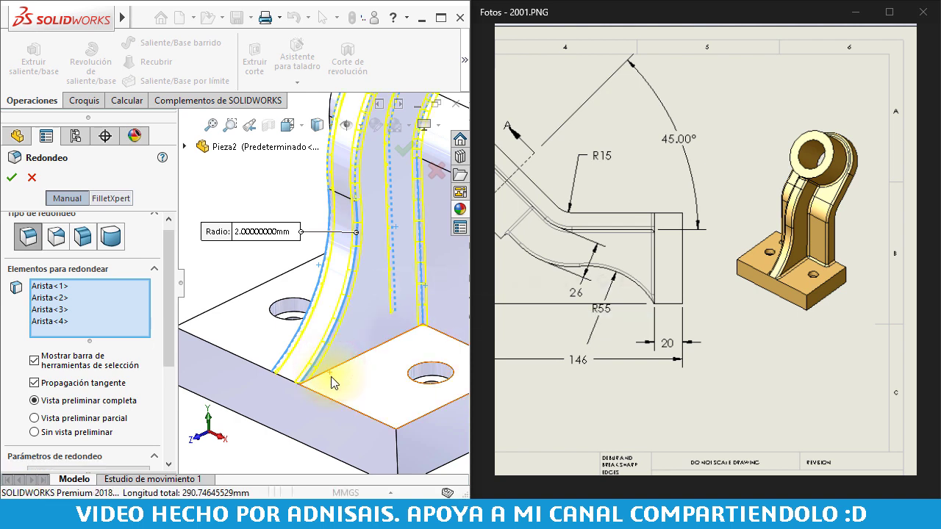
middle_click_drag(332, 382, 304, 383)
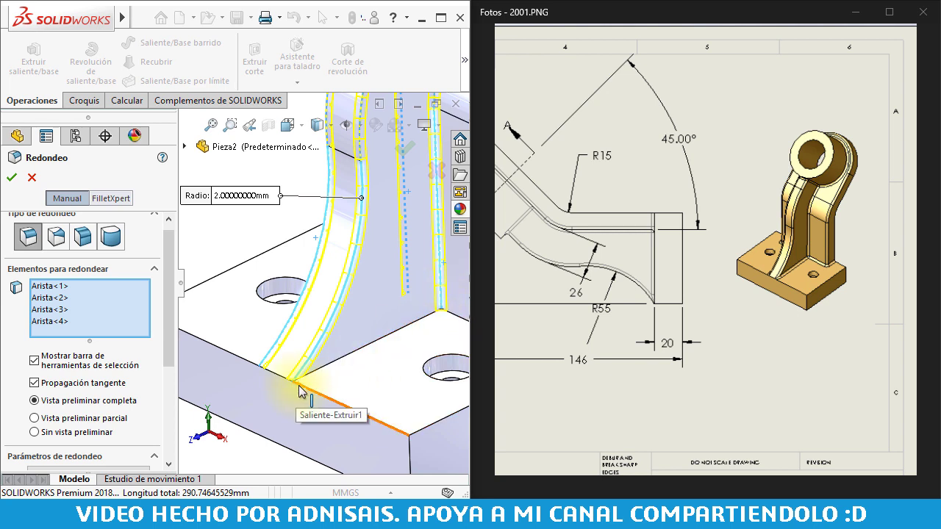
scroll(327, 340, "down", 2)
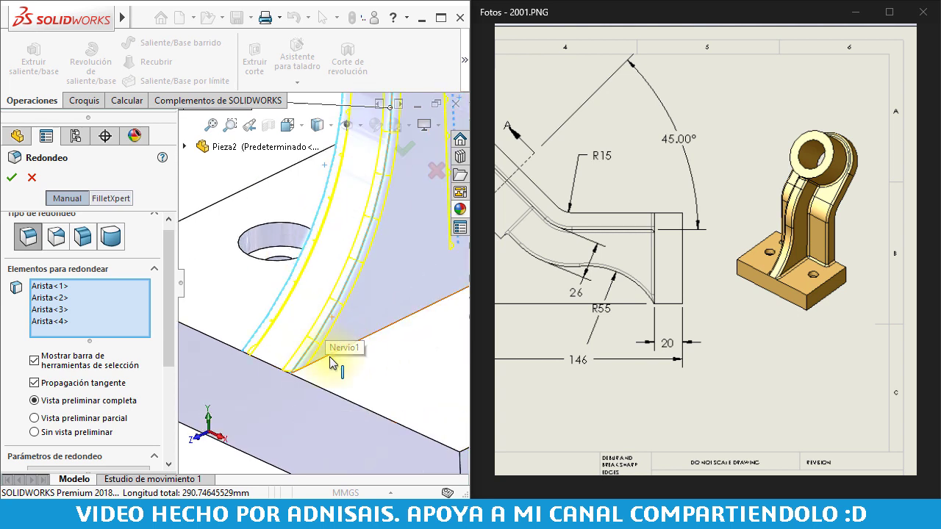
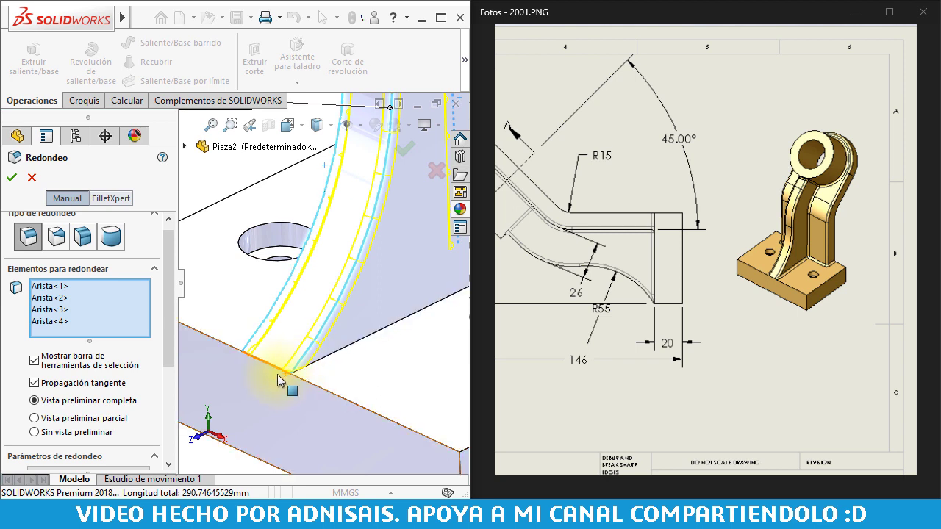
Pick the upright and lower rib edges for the 2 mm fillet, removing the wrongly picked edges
left_click(330, 361)
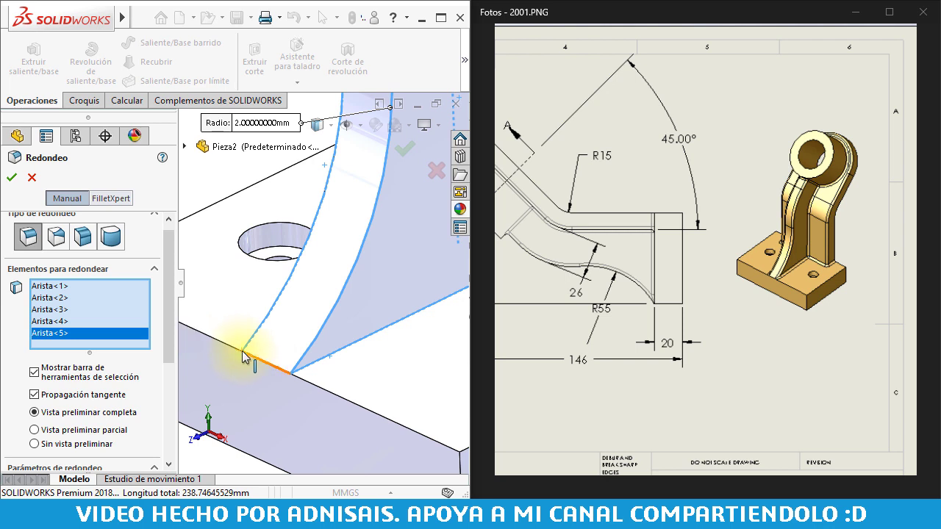
left_click(282, 371)
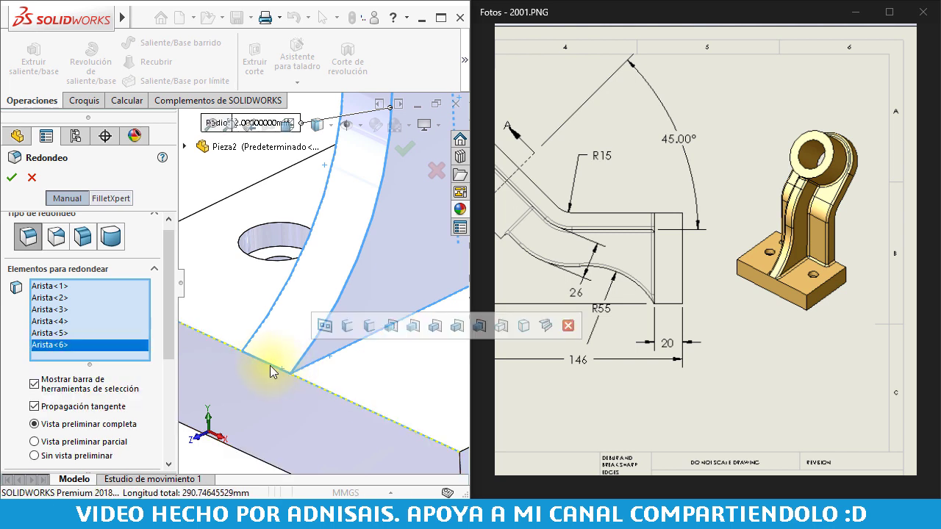
left_click(263, 350)
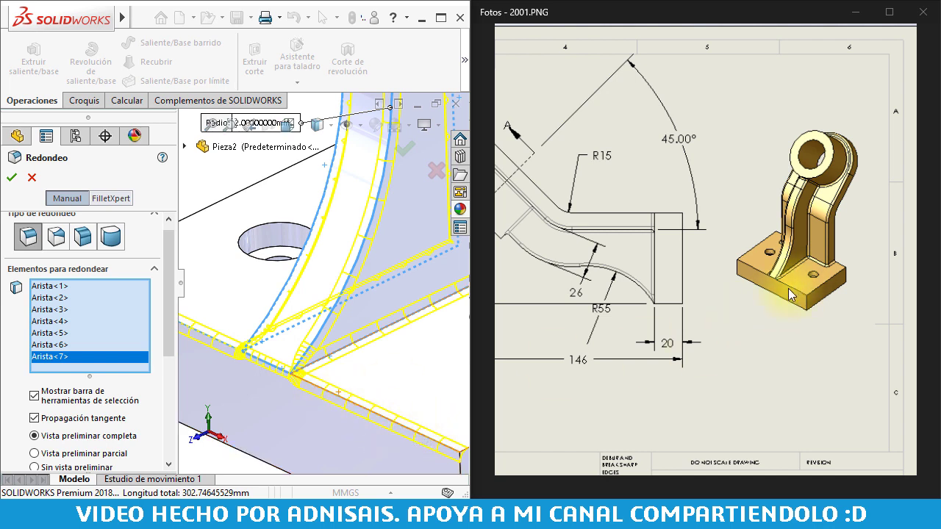
left_click(256, 354)
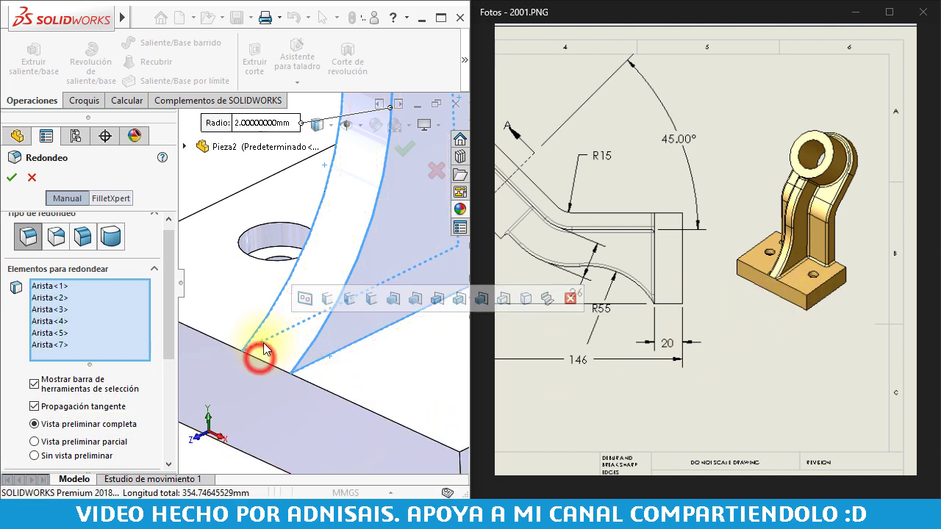
left_click(266, 336)
left_click(336, 354)
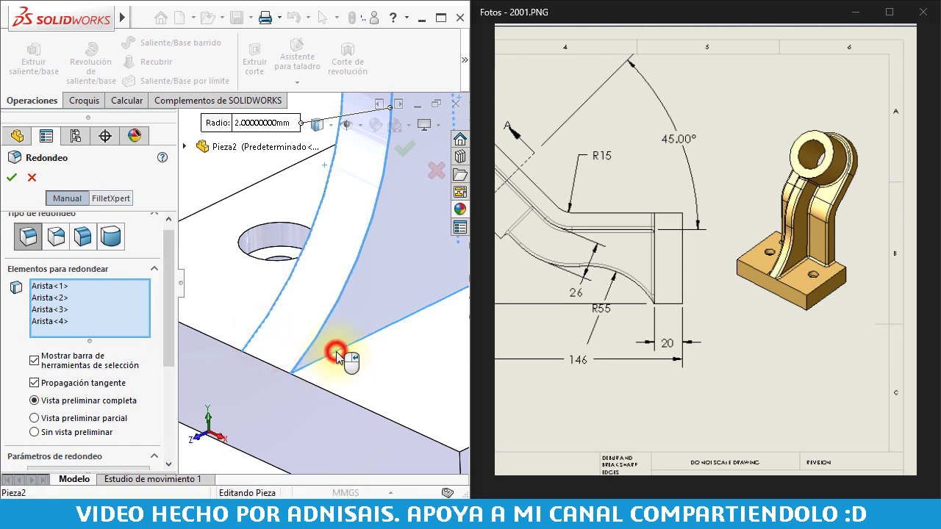
scroll(349, 337, "up", 5)
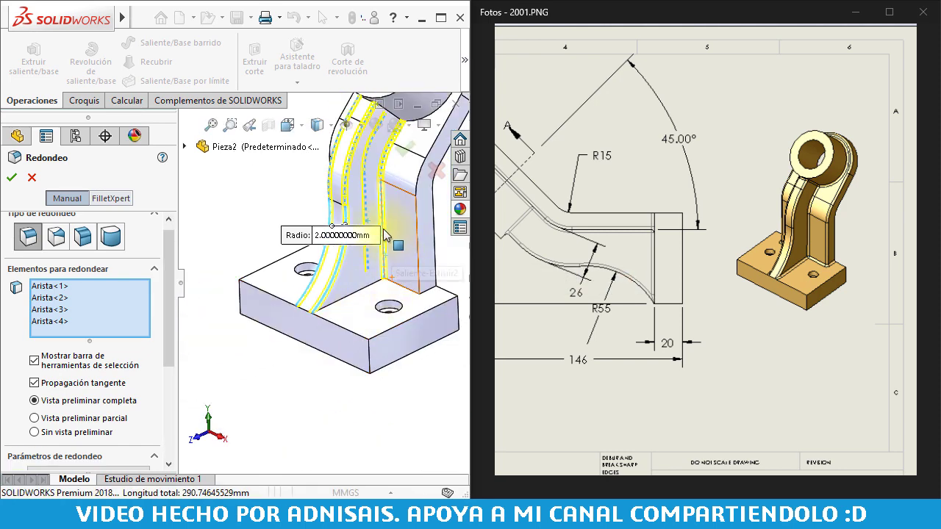
scroll(371, 250, "up", 3)
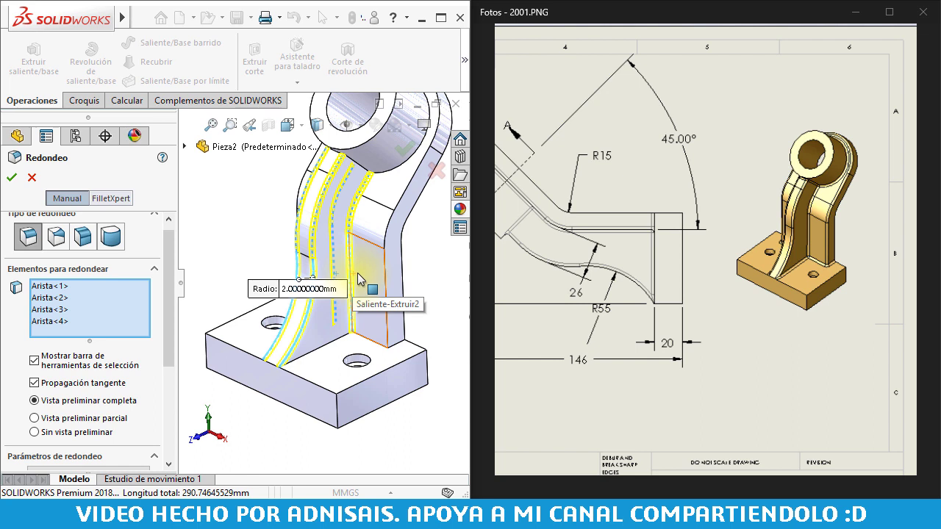
Add the remaining rib and upright-to-base edges and accept the 2 mm fillet
left_click(361, 172)
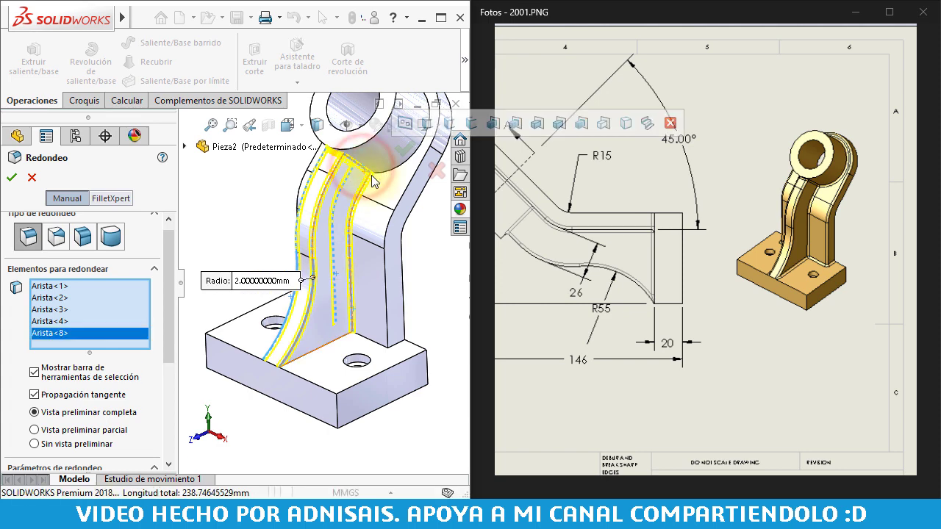
left_click(378, 178)
left_click(397, 211)
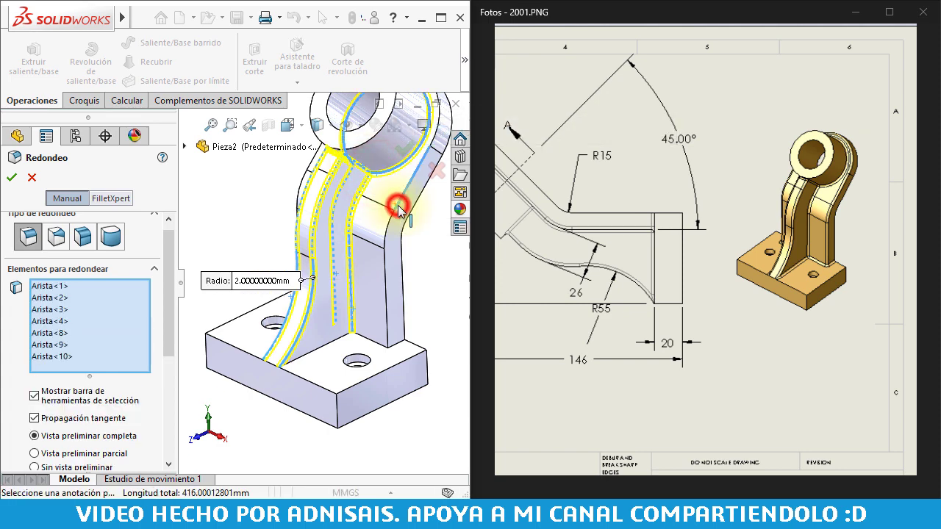
left_click(365, 341)
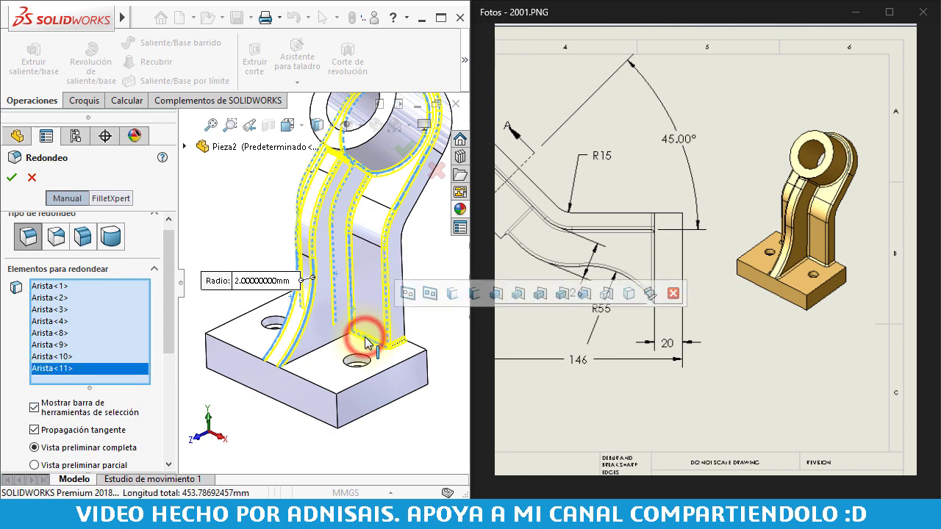
left_click(315, 315)
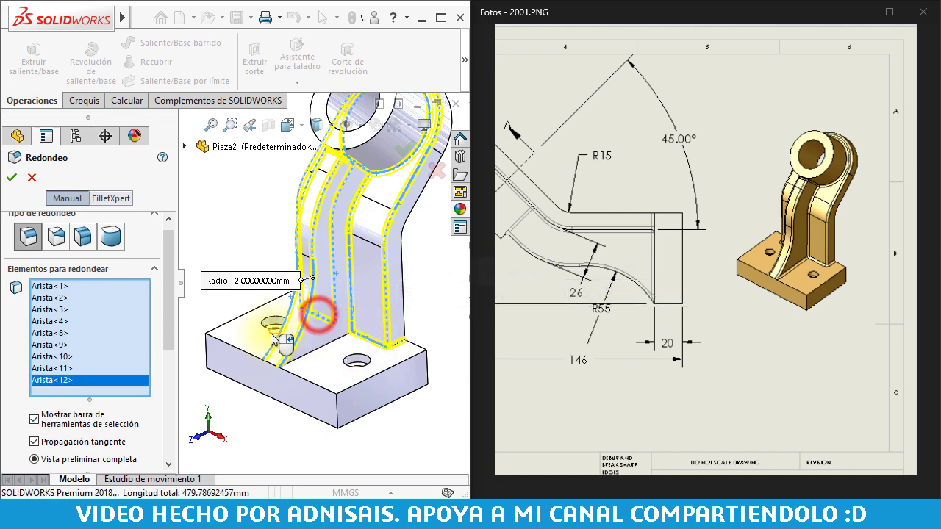
middle_click_drag(279, 342, 335, 353)
mouse_move(332, 353)
middle_mouse_down()
mouse_move(275, 317)
mouse_move(304, 367)
middle_mouse_up()
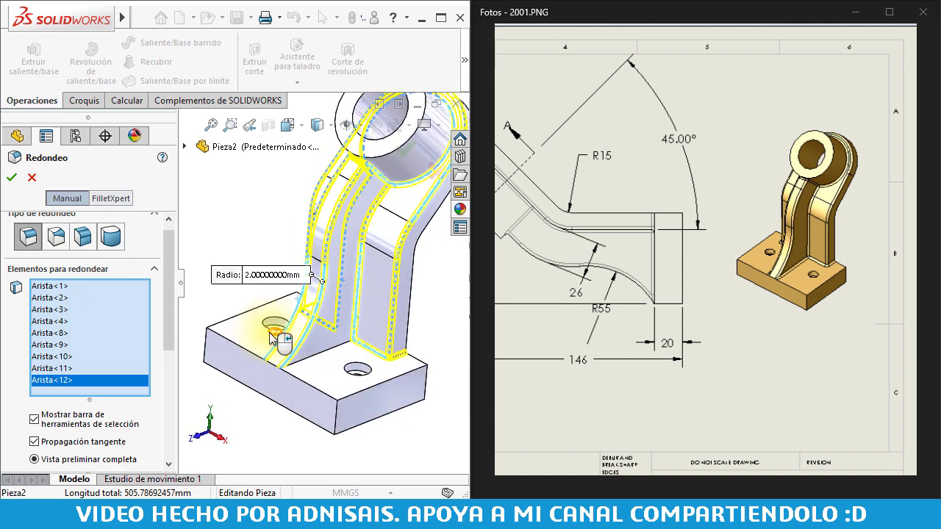
left_click(9, 178)
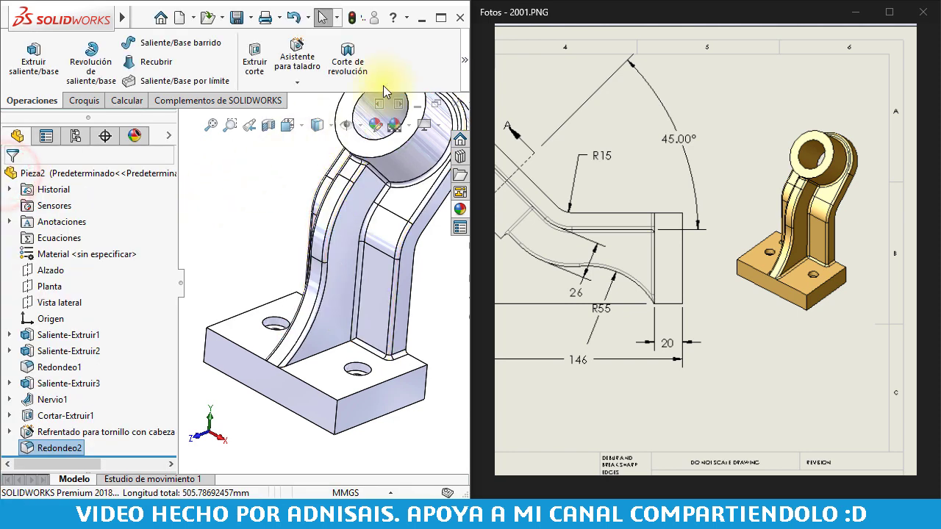
Fillet both rib-to-base edges at 2 mm, then return to an isometric view
left_click(463, 58)
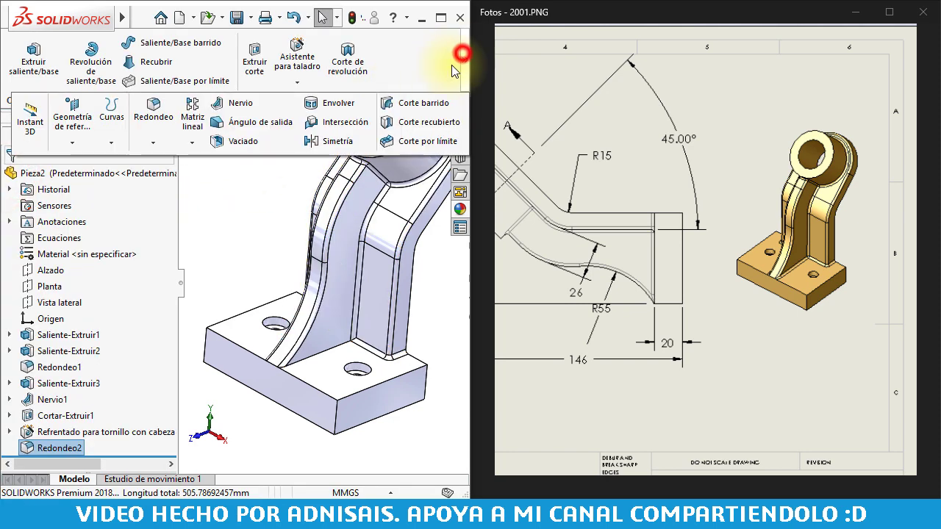
left_click(152, 113)
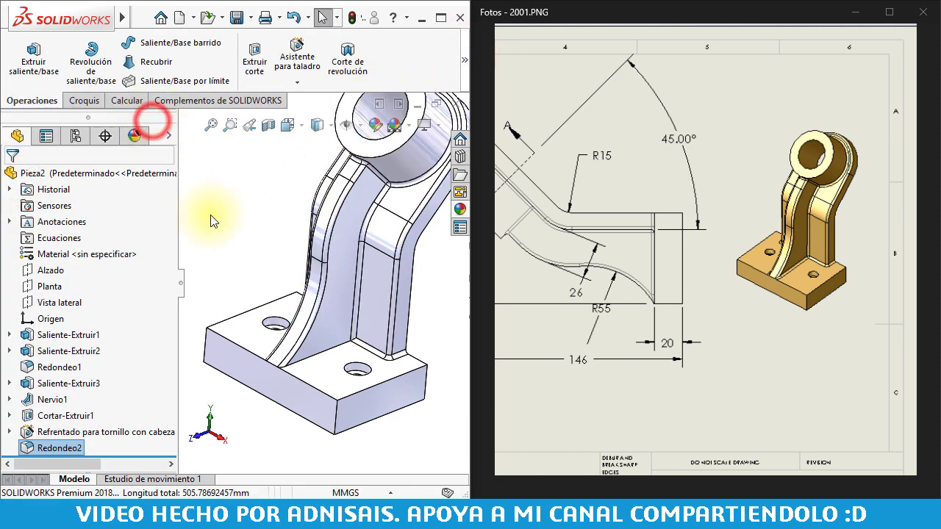
left_click(319, 352)
left_click(311, 336)
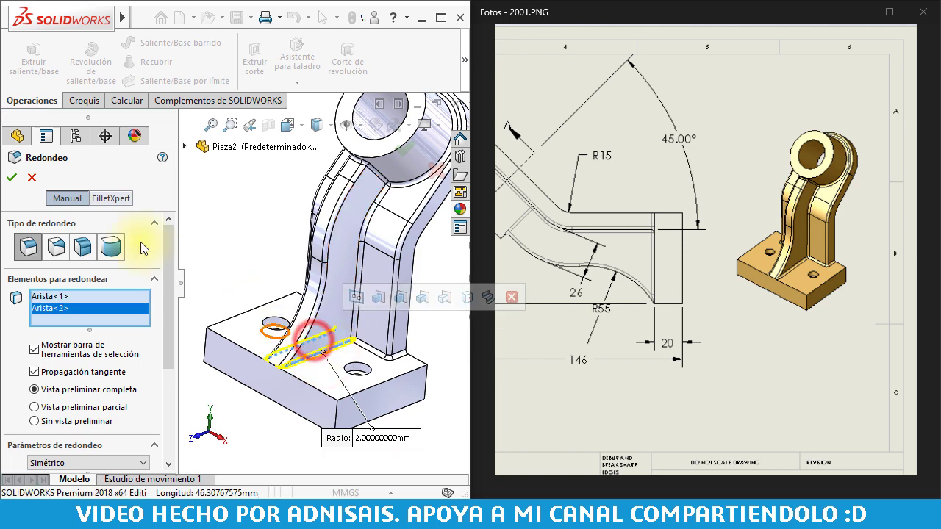
left_click(11, 178)
left_click(235, 239)
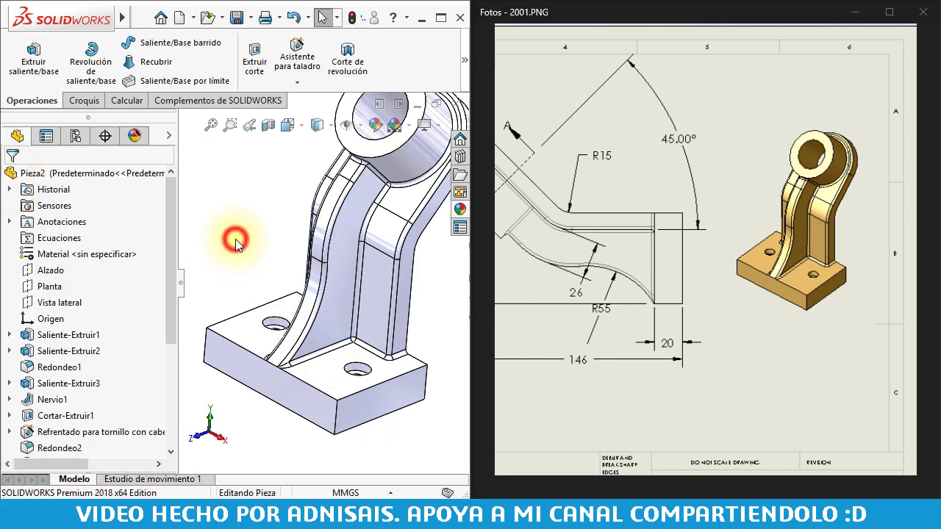
key("ctrl+7")
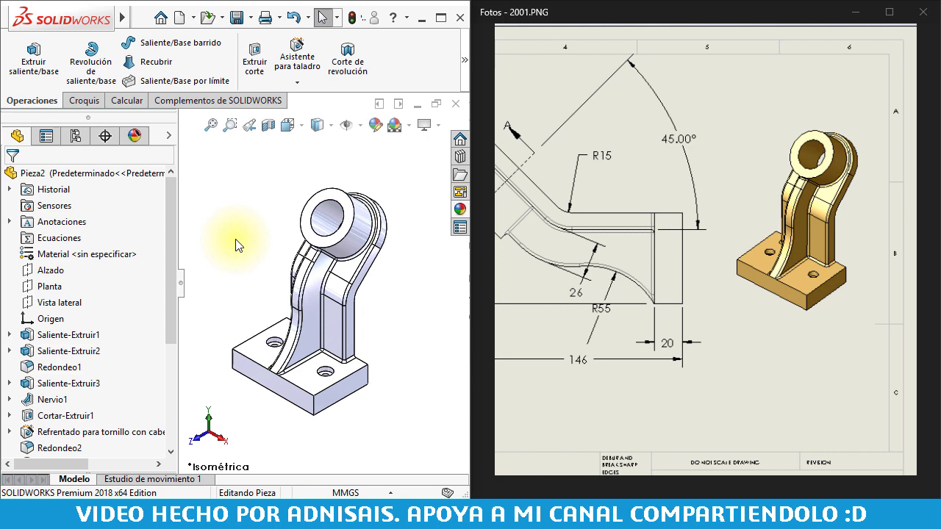
Open 2001-2.PNG, pan to the side view with 55°, R15 and 146, then show the arm dimensions
double_click(686, 247)
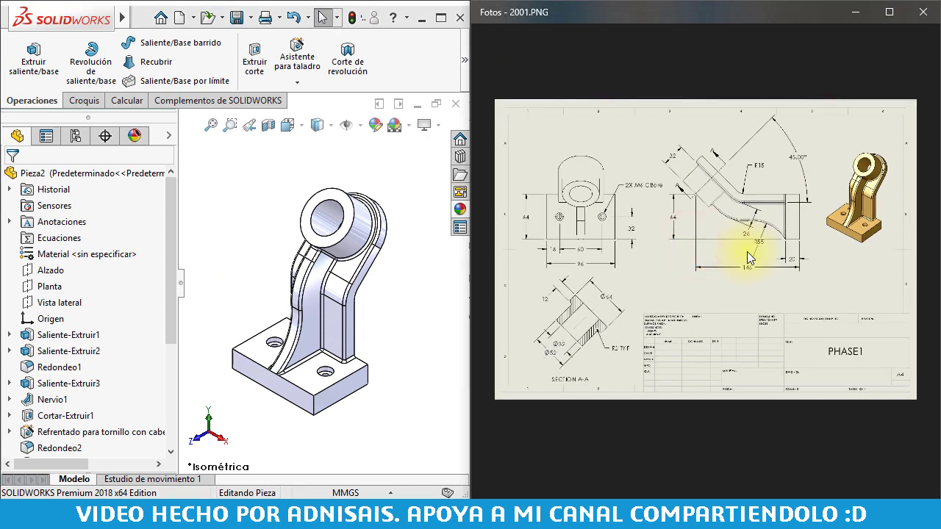
left_click(906, 250)
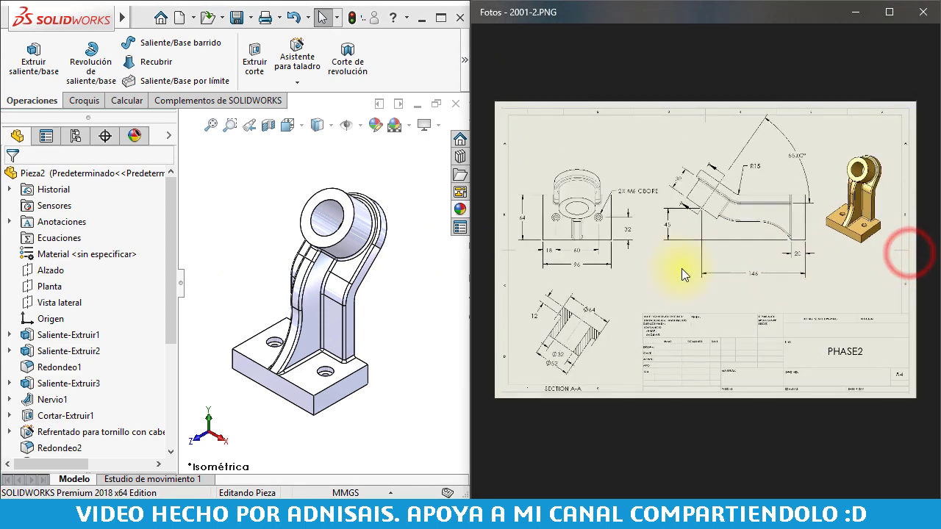
double_click(631, 238)
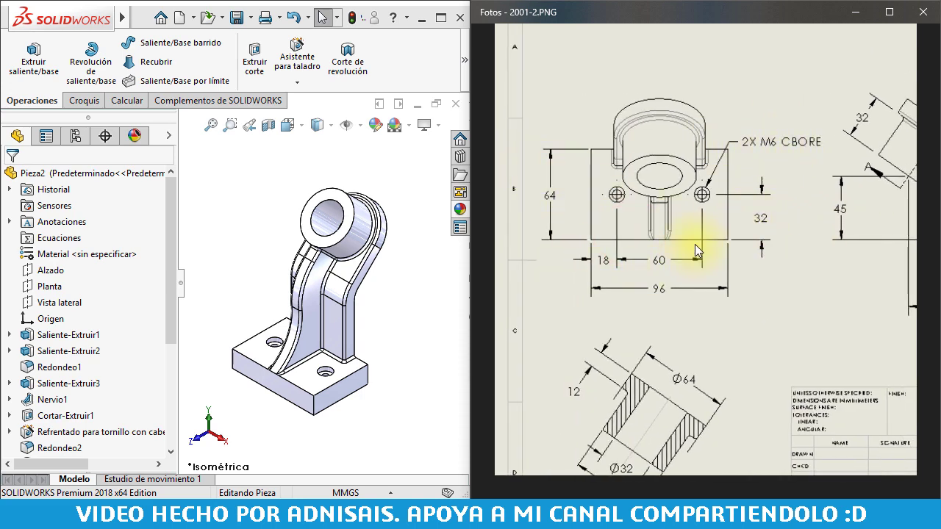
left_click_drag(752, 254, 760, 190)
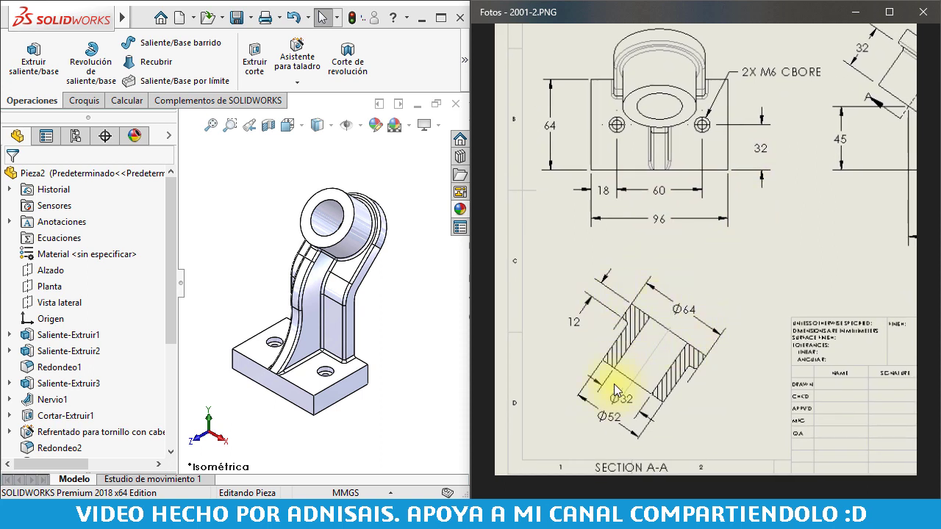
left_click_drag(683, 352, 556, 397)
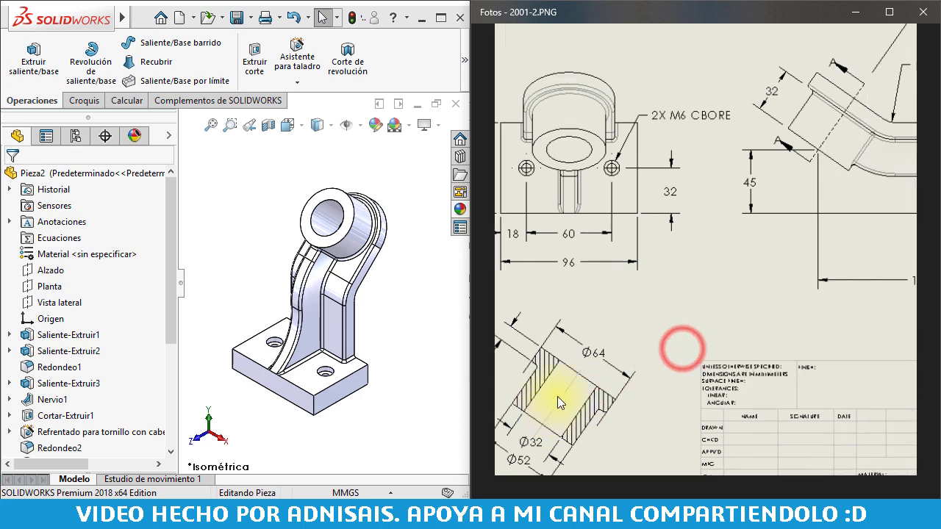
left_click_drag(760, 321, 642, 410)
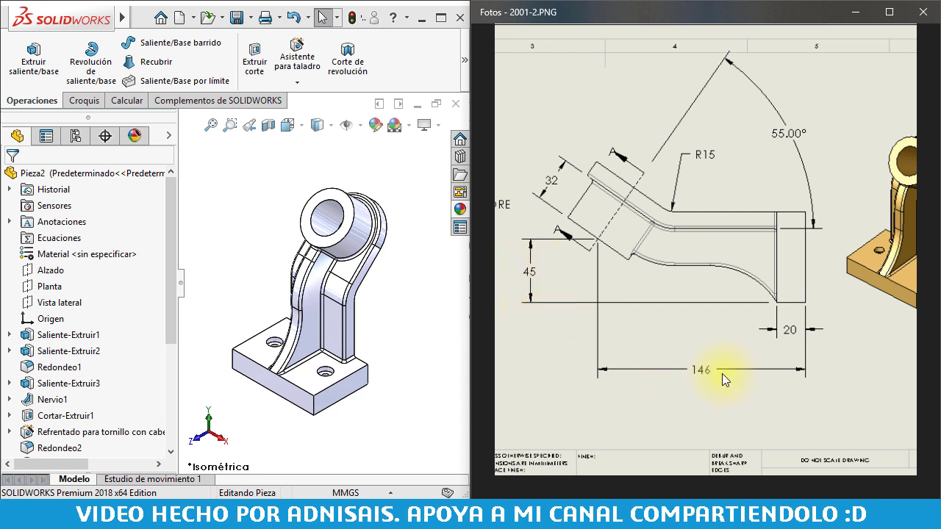
mouse_move(834, 303)
left_mouse_down()
mouse_move(741, 301)
mouse_move(813, 298)
left_mouse_up()
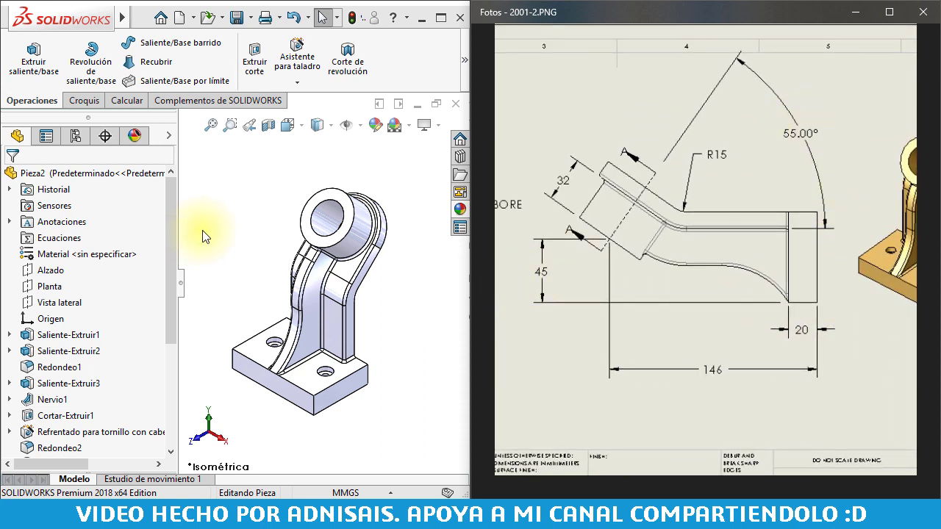
left_click(340, 321)
double_click(338, 319)
Change the arm's 45° sketch angle to 55°
middle_click_drag(338, 320, 324, 291)
double_click(381, 301)
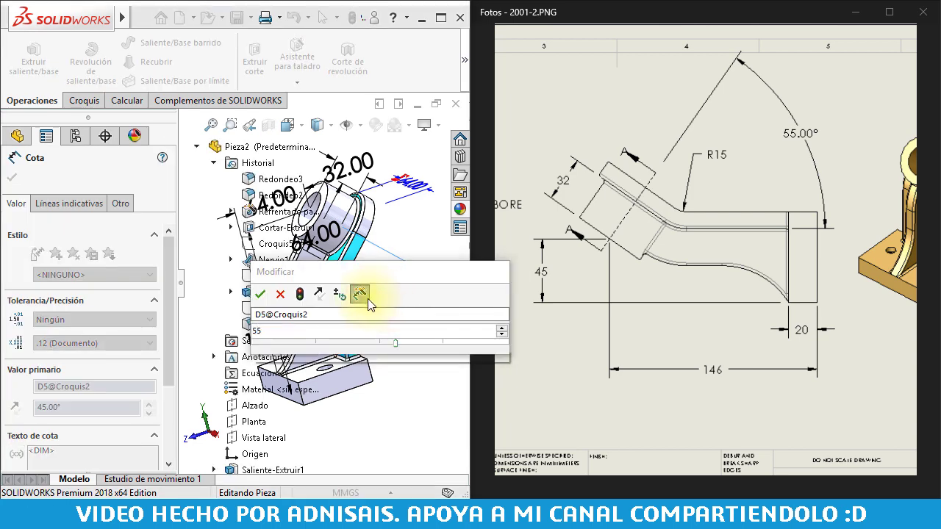
type("55")
left_click(261, 295)
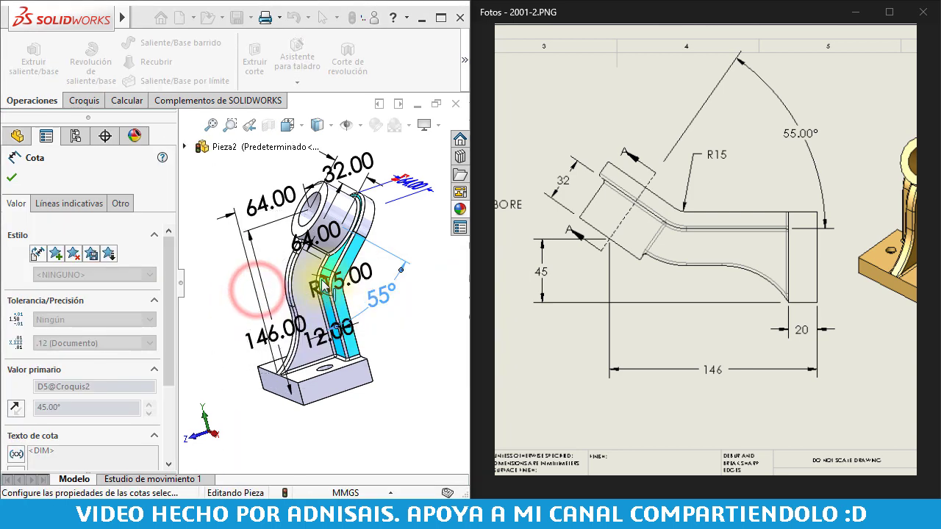
Change the 64 mm arm height dimension to 45 mm and finish editing
left_click(271, 208)
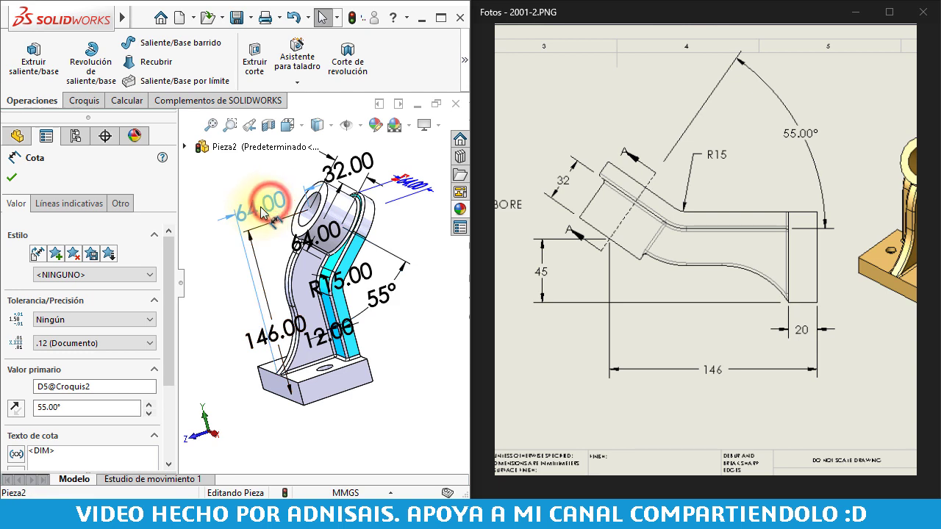
double_click(271, 208)
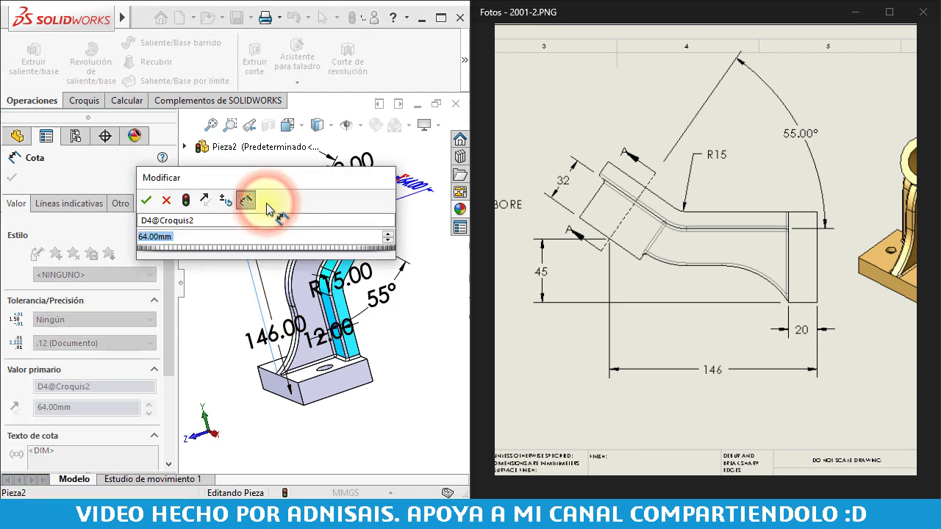
type("45")
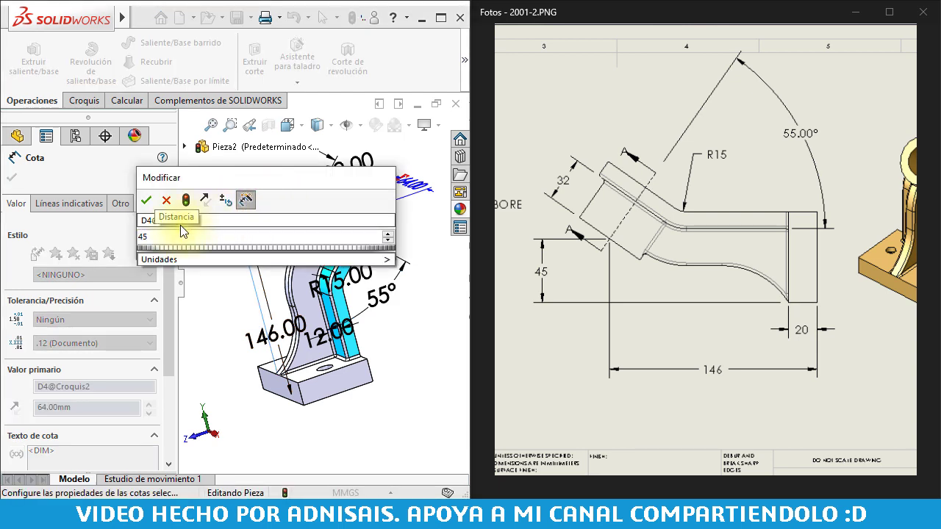
left_click(146, 200)
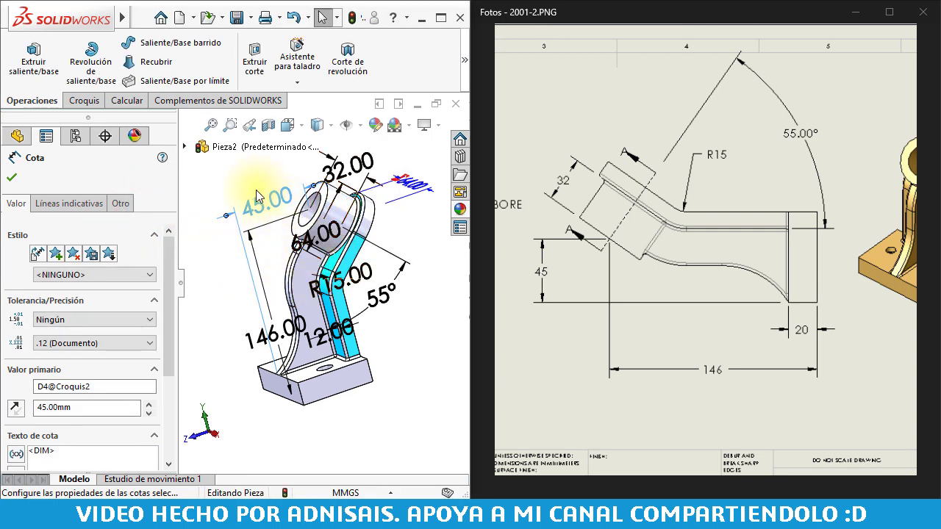
left_click(389, 235)
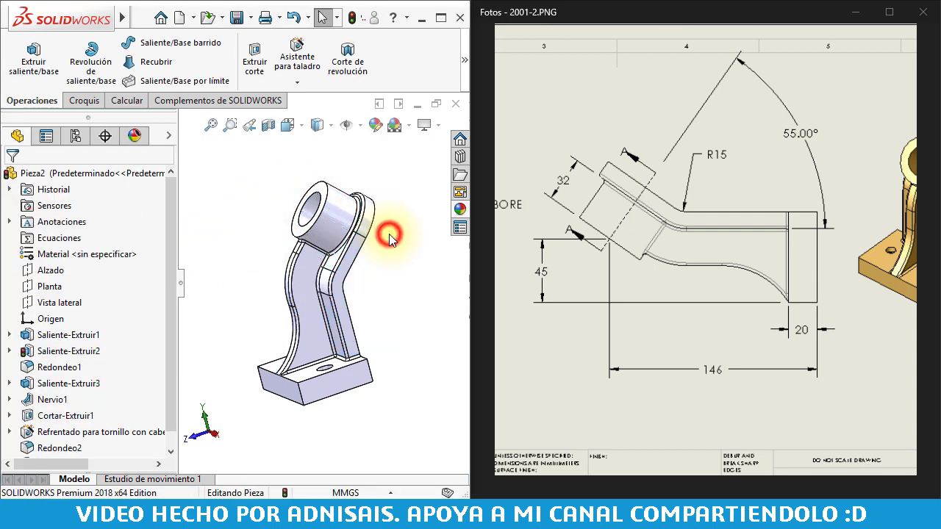
left_click_drag(169, 209, 168, 231)
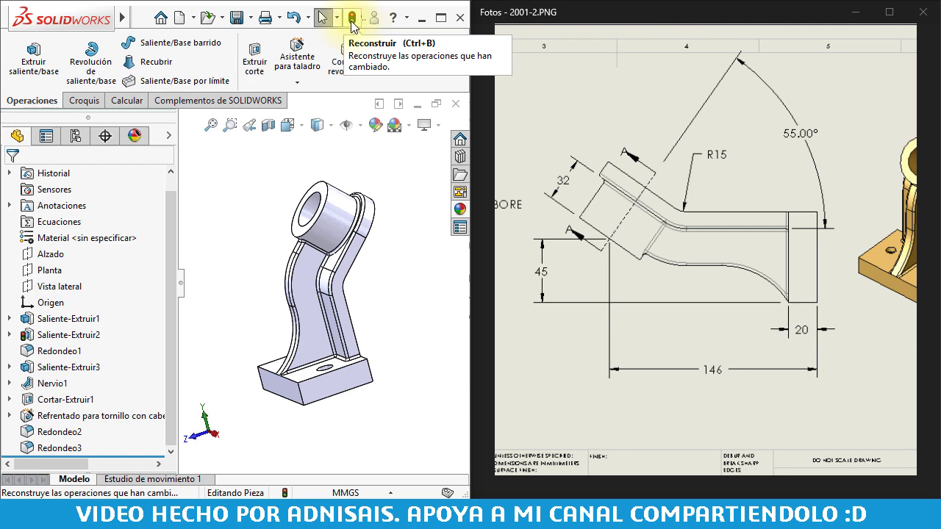
Rebuild the part, continue past the Redondeo2 fillet error and dismiss the error list
left_click(352, 24)
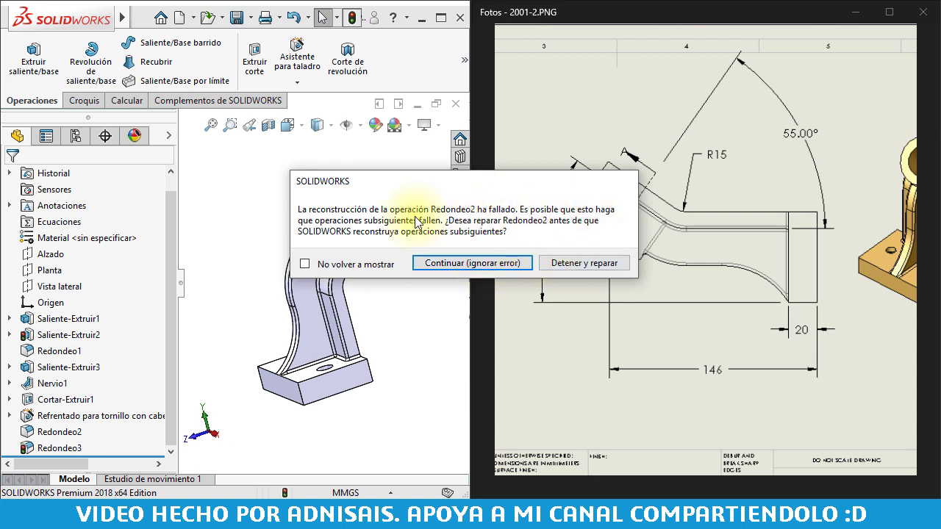
left_click(467, 263)
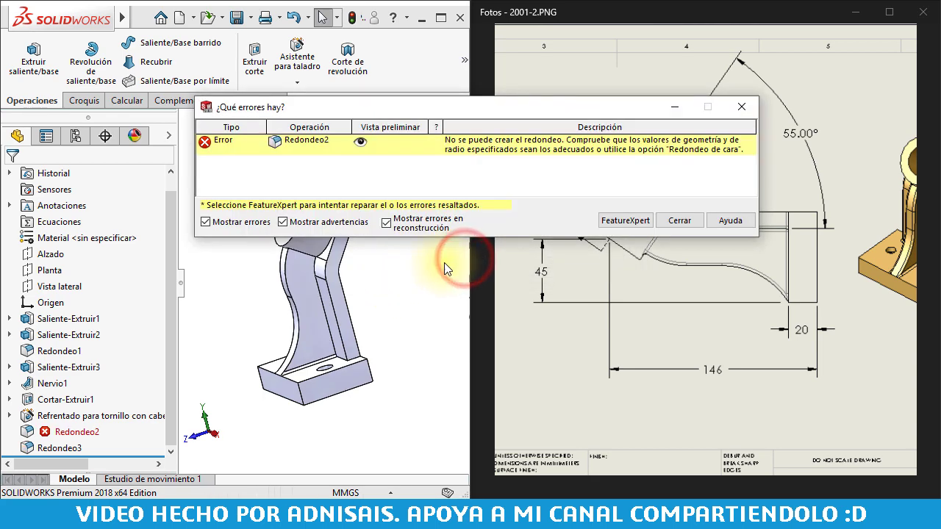
left_click(668, 222)
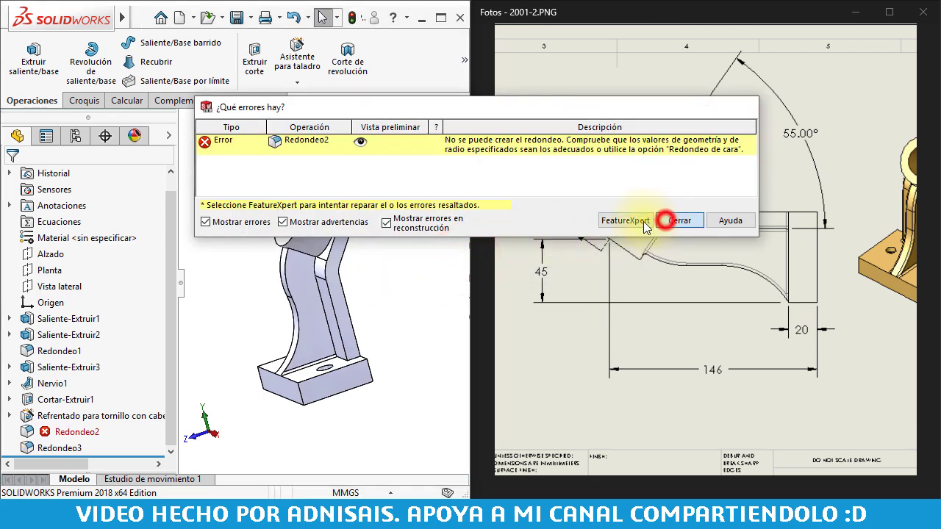
Check the arm dimensions, then select the boss, bore, rib and failing Redondeo2 fillet
mouse_move(392, 332)
middle_mouse_down()
mouse_move(424, 330)
mouse_move(360, 321)
mouse_move(336, 282)
middle_mouse_up()
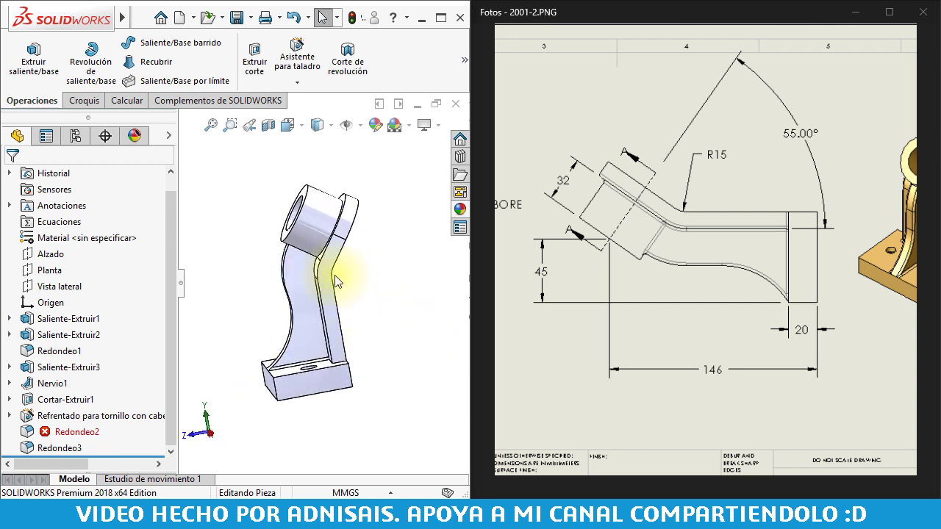
double_click(32, 334)
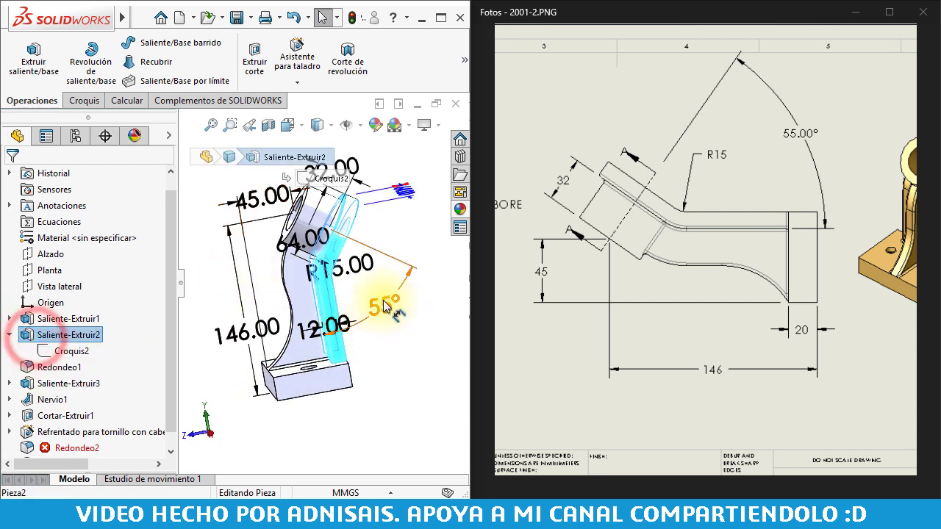
left_click(189, 310)
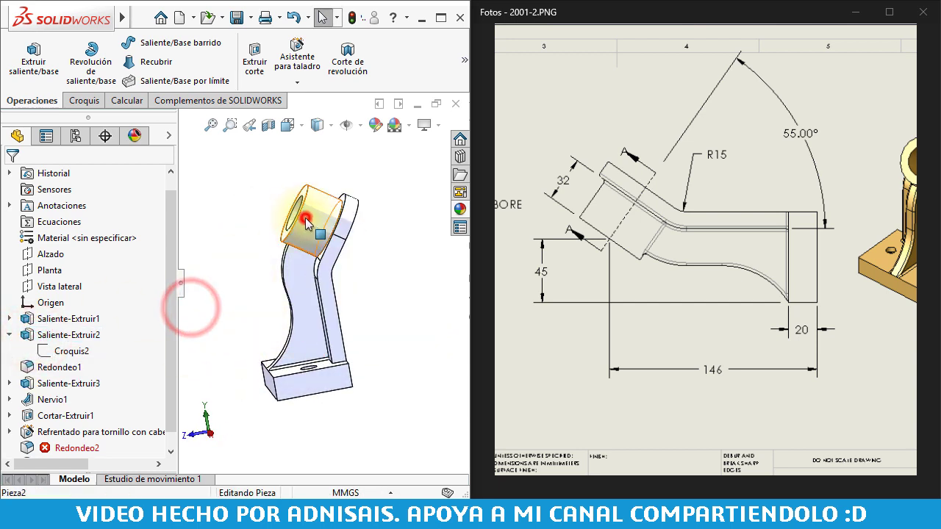
left_click(300, 239)
middle_click_drag(301, 239, 312, 227)
left_click(302, 219)
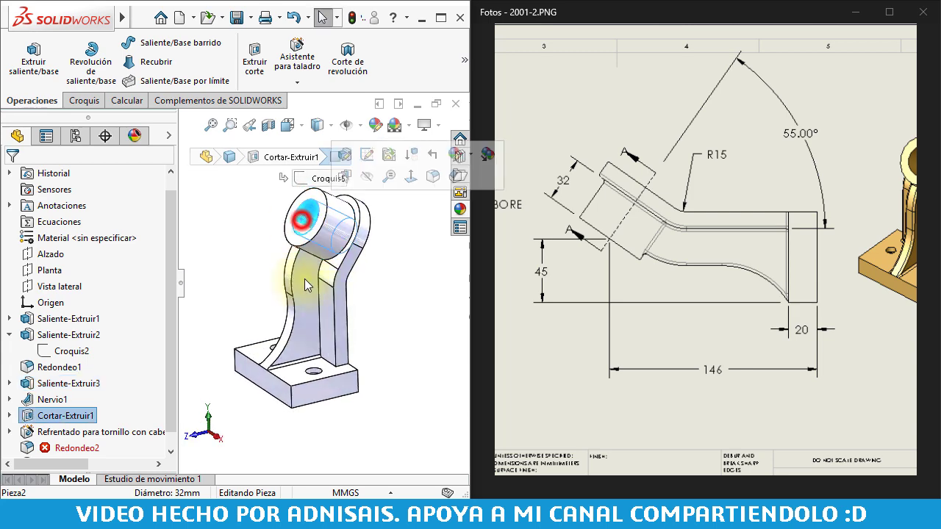
left_click(305, 284)
middle_click_drag(329, 287, 316, 294)
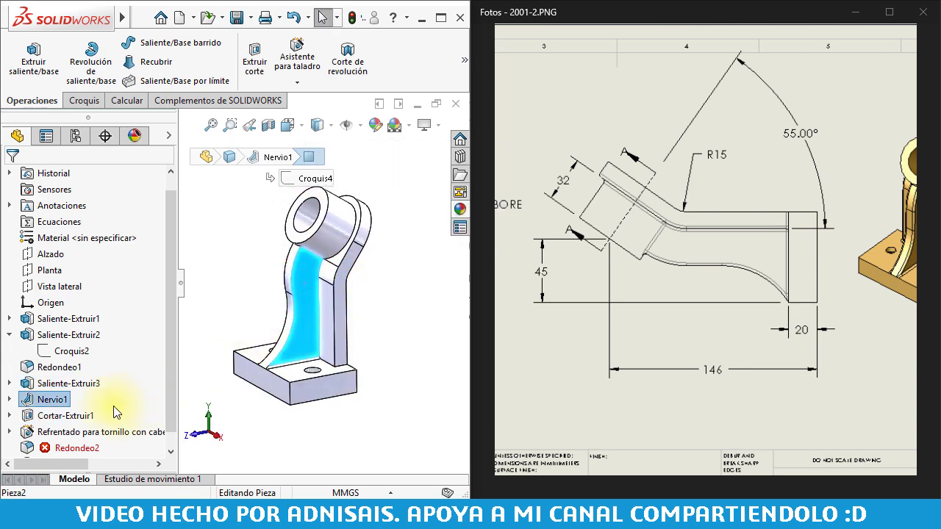
scroll(44, 412, "down", 1)
left_click(36, 433)
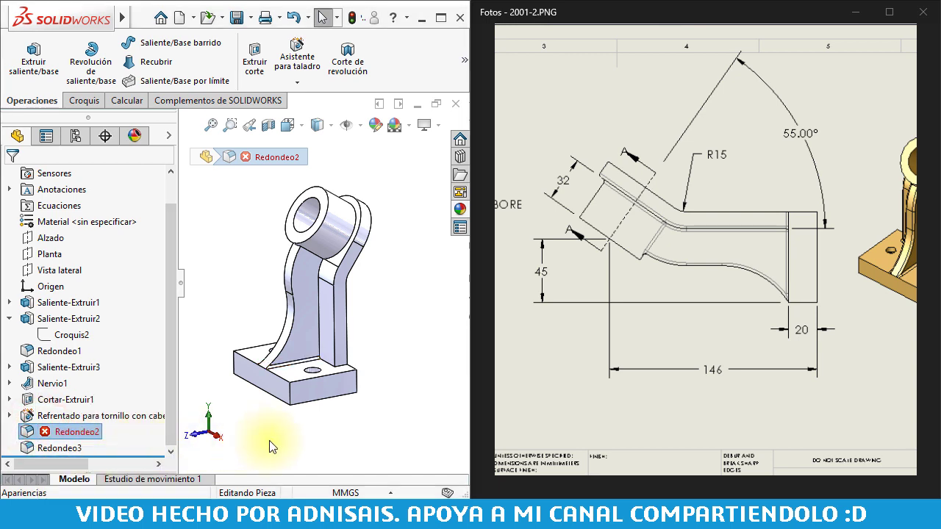
mouse_move(374, 376)
middle_mouse_down()
mouse_move(388, 372)
mouse_move(380, 374)
middle_mouse_up()
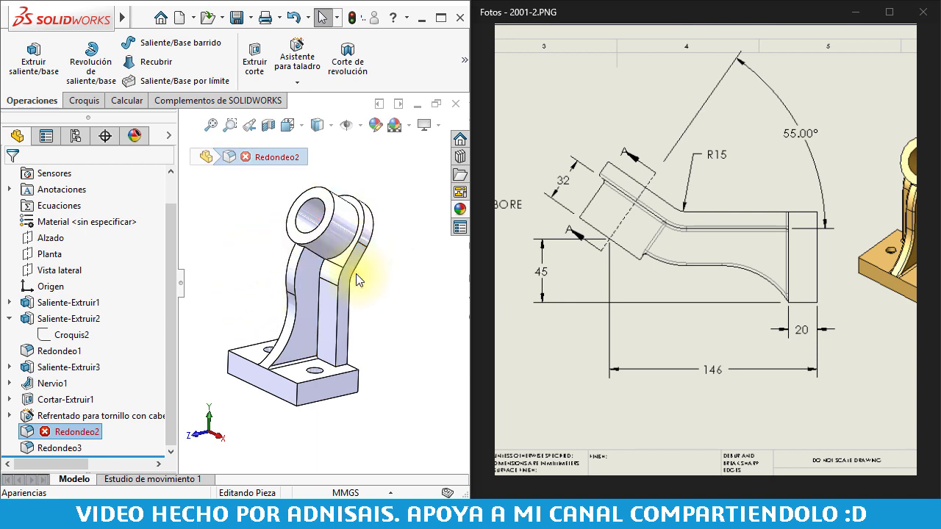
left_click(378, 299)
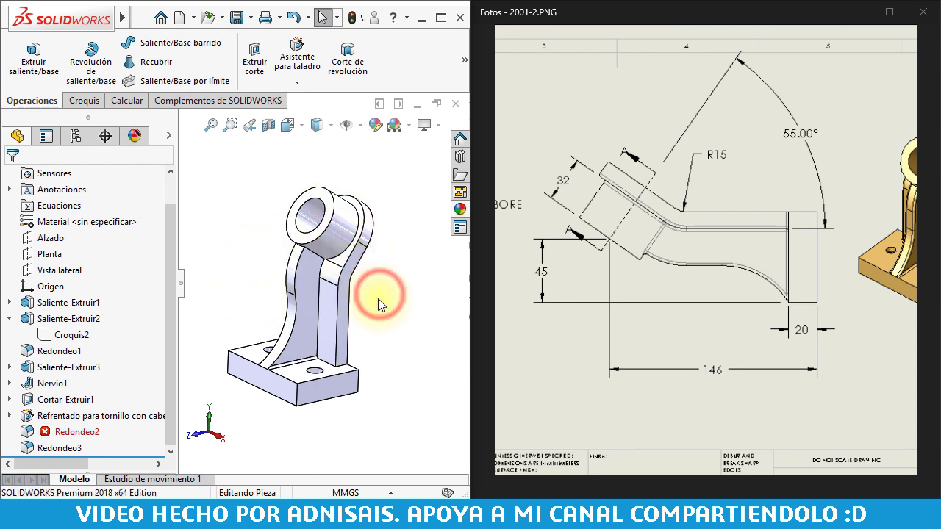
From the right view, select the boss top face and the arm edge at the junction
key("ctrl+4")
scroll(353, 265, "down", 3)
scroll(323, 235, "down", 3)
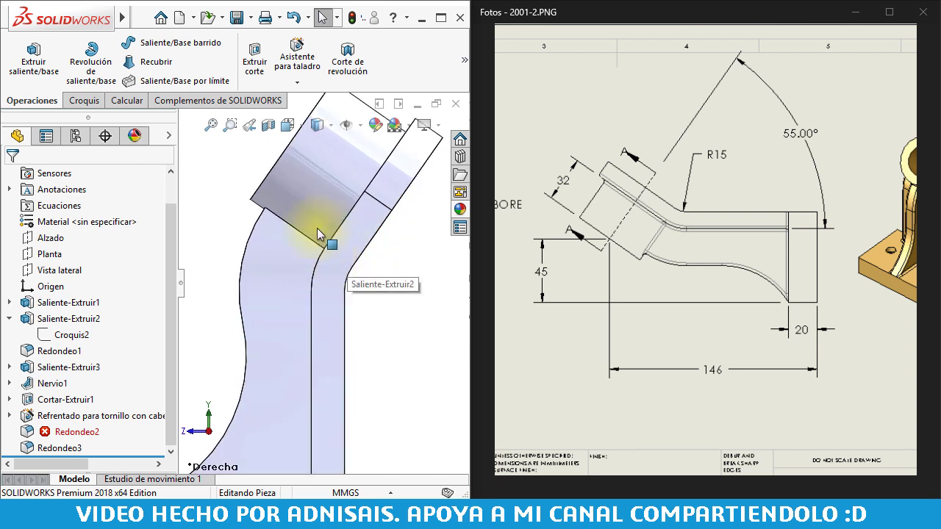
left_click(315, 211)
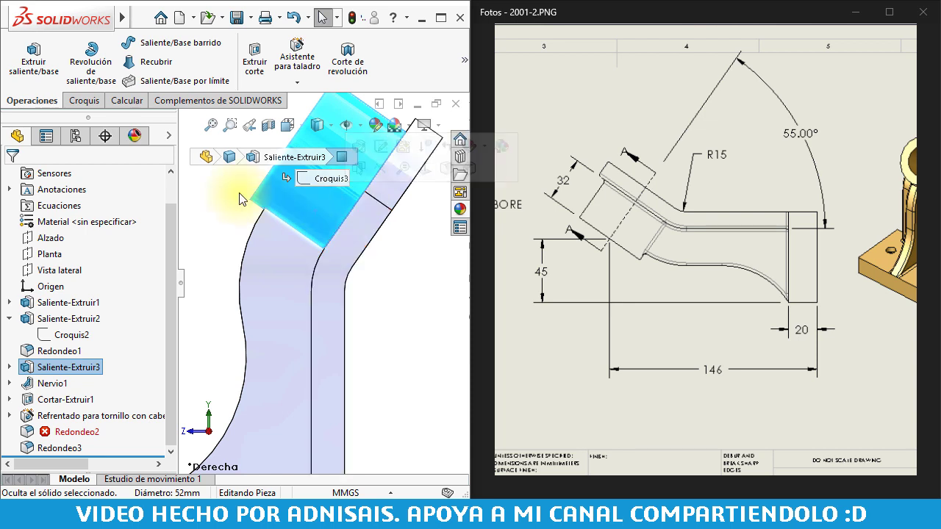
scroll(294, 235, "down", 2)
scroll(324, 265, "down", 3)
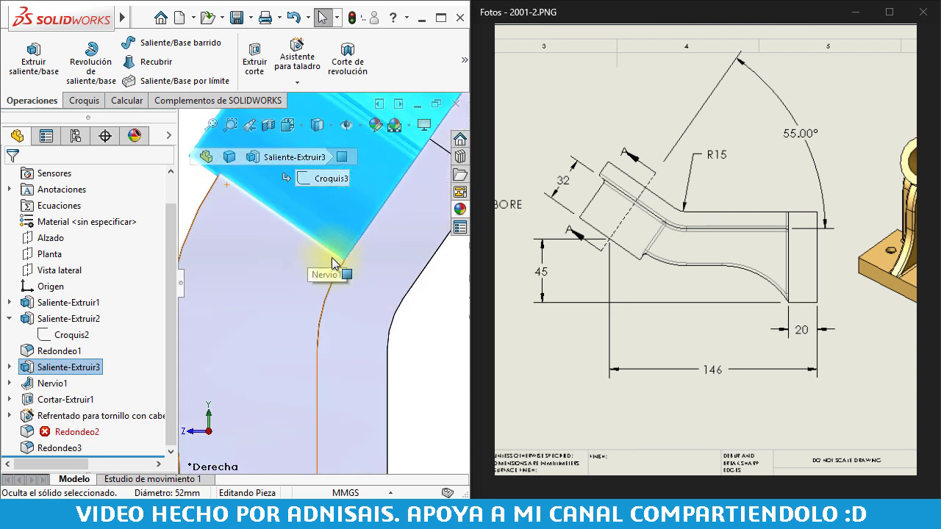
scroll(345, 285, "down", 2)
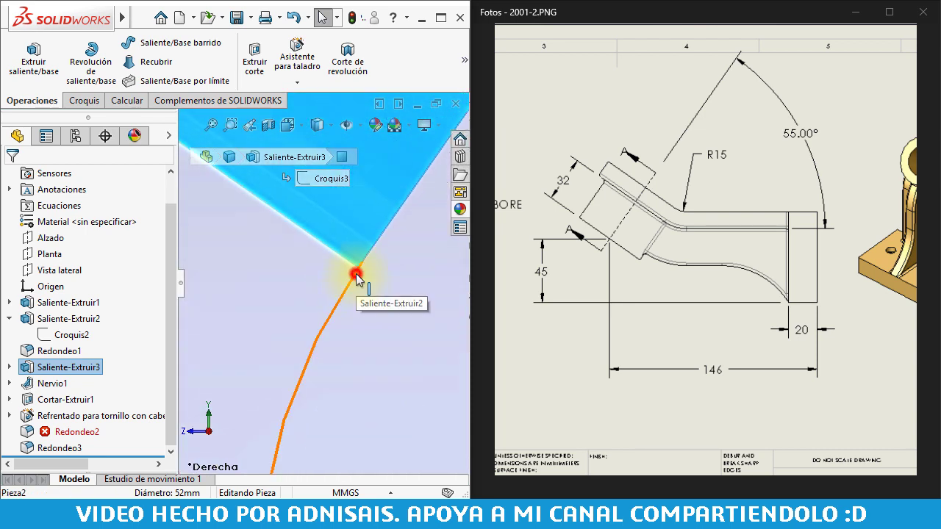
left_click(355, 276)
scroll(353, 271, "down", 1)
scroll(340, 276, "down", 1)
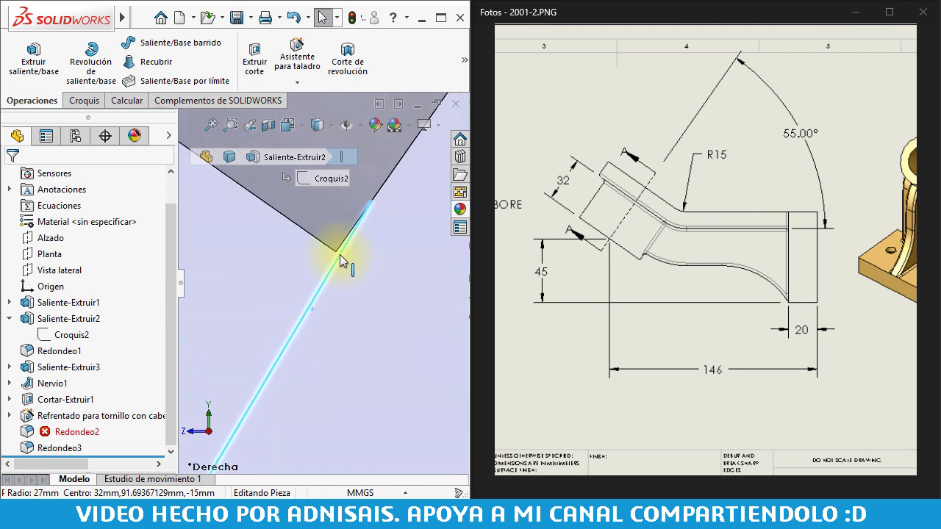
scroll(354, 233, "up", 2)
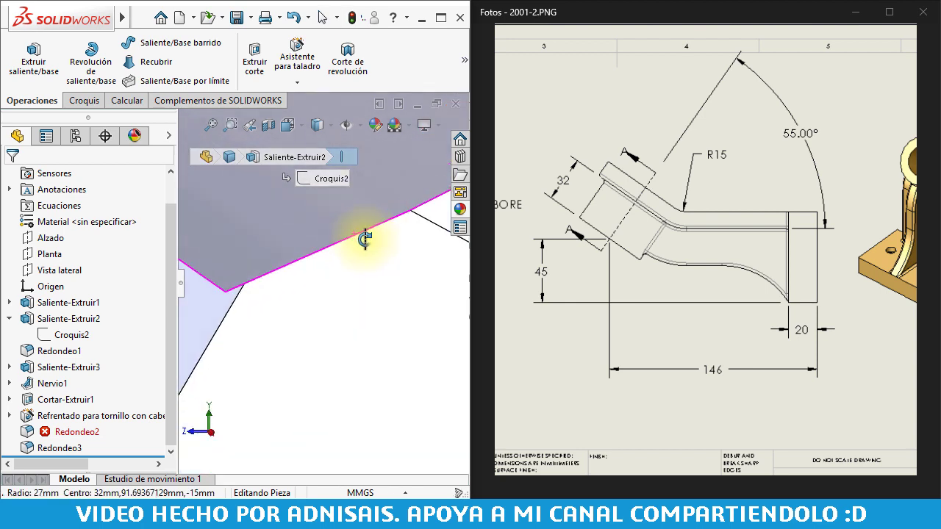
scroll(389, 266, "up", 1)
Select the arm, boss and rib faces around the arm–boss junction to inspect them
left_click(368, 262)
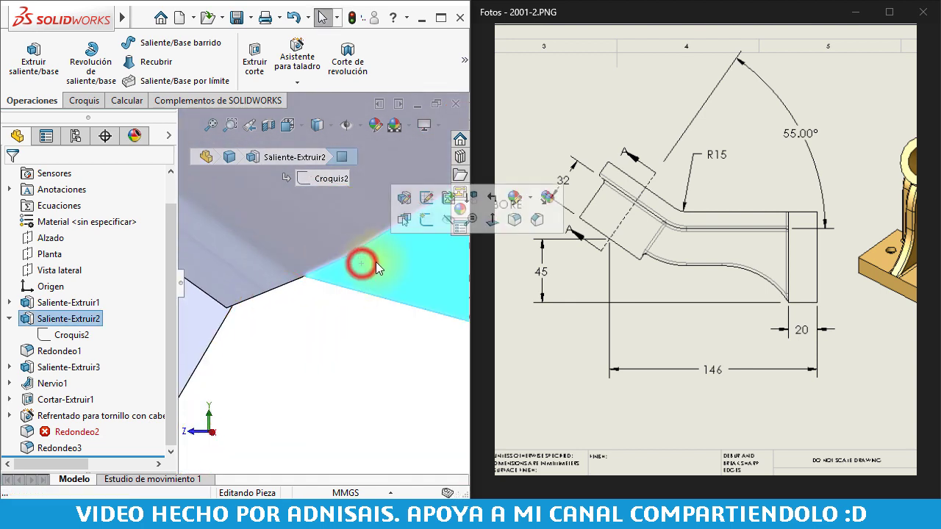
scroll(364, 259, "up", 1)
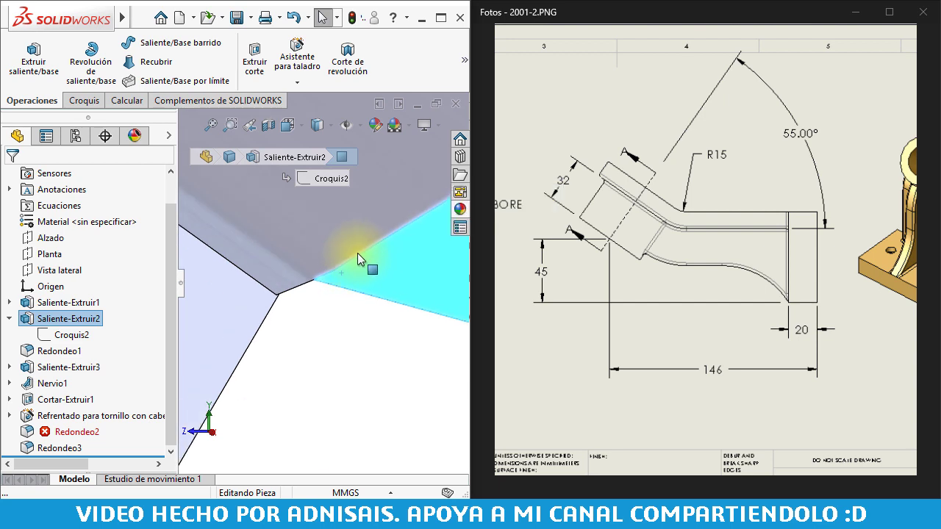
scroll(357, 253, "up", 1)
scroll(365, 259, "up", 1)
left_click(314, 247)
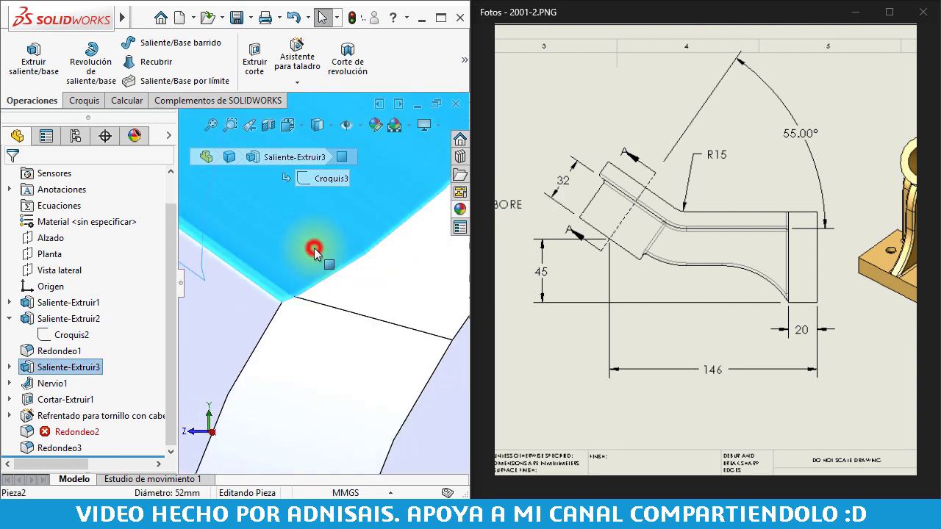
left_click(349, 292)
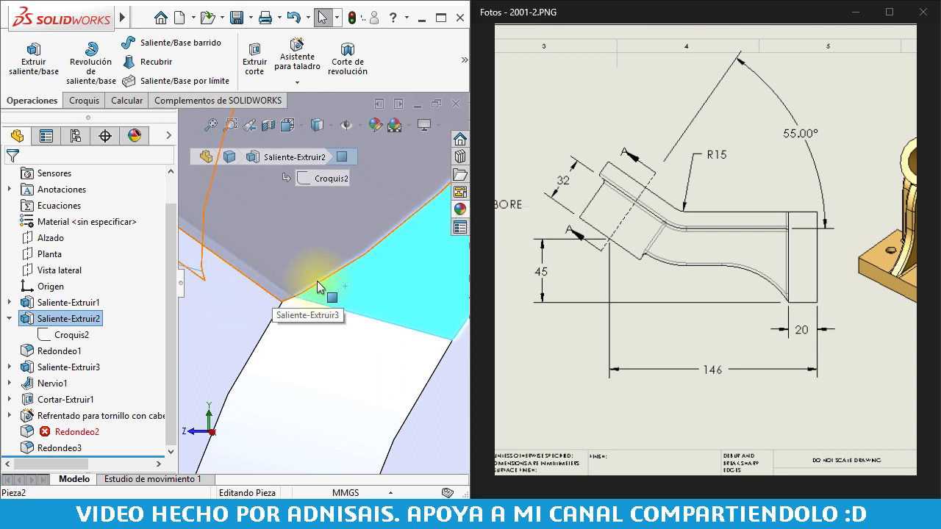
left_click(291, 311)
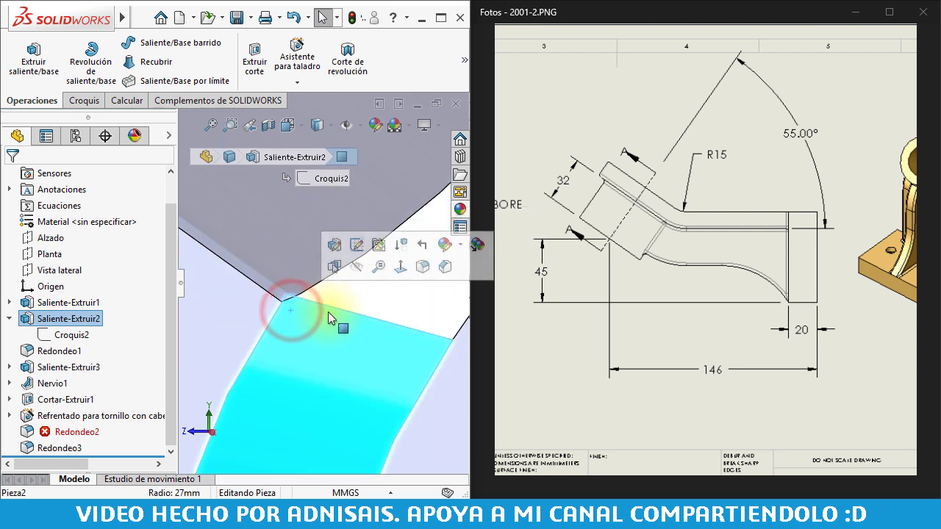
mouse_move(326, 304)
middle_mouse_down()
mouse_move(300, 291)
mouse_move(294, 308)
middle_mouse_up()
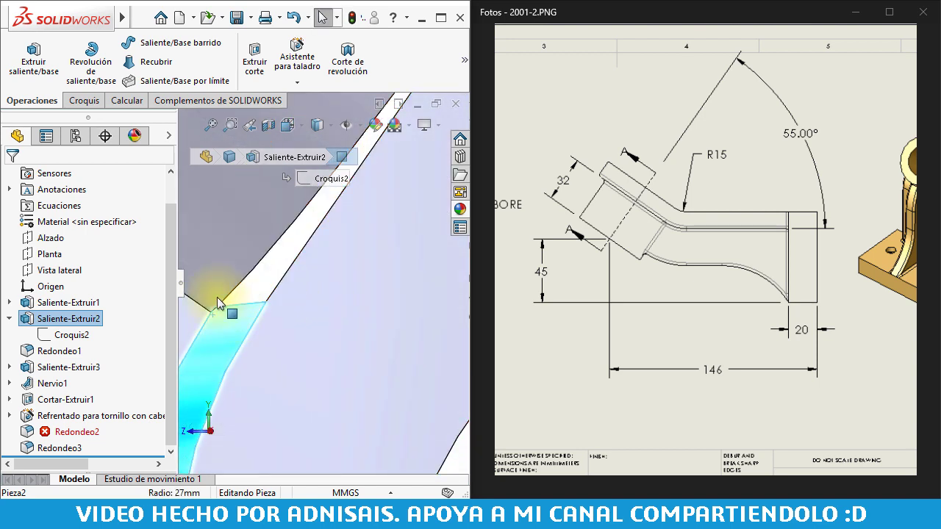
middle_click_drag(256, 297, 224, 288)
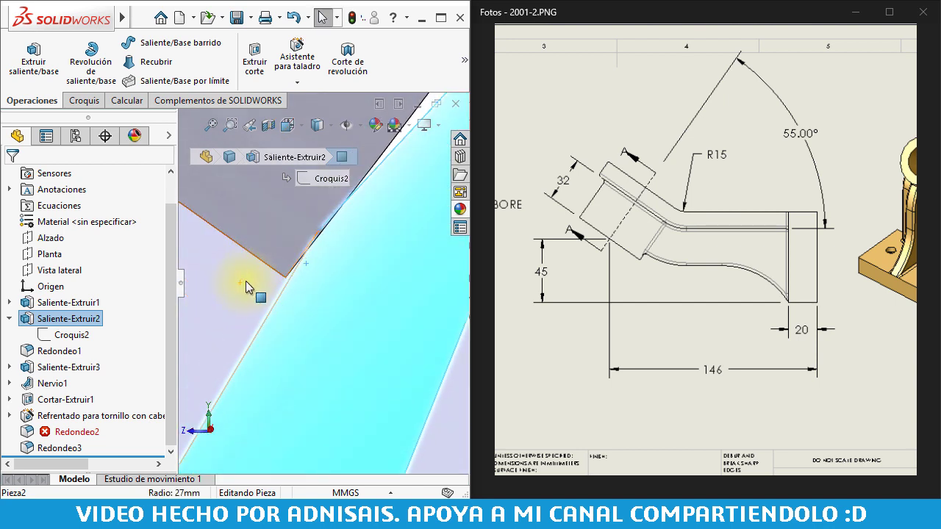
left_click(251, 287)
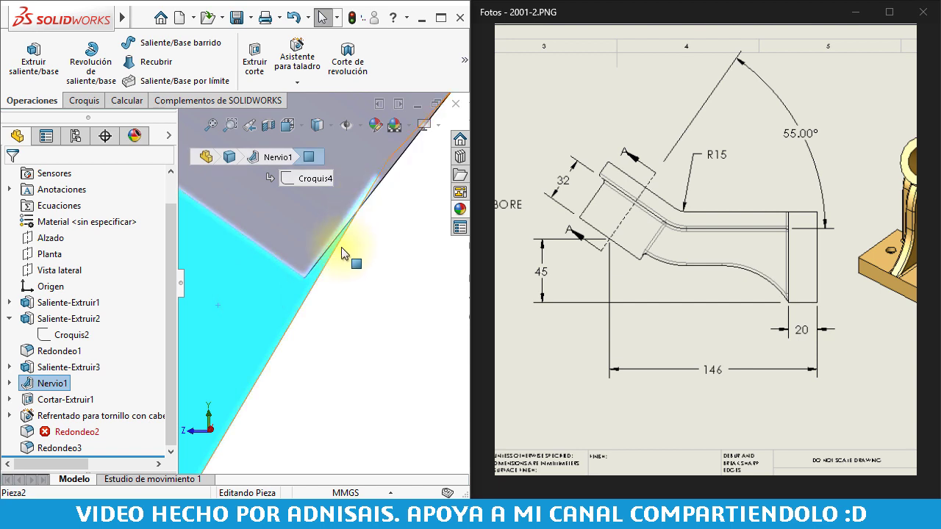
scroll(347, 235, "down", 1)
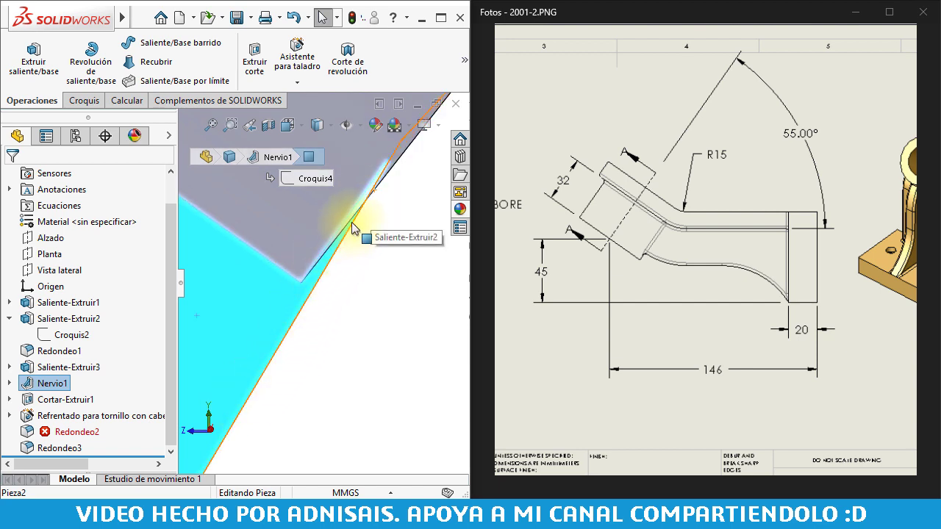
scroll(362, 199, "up", 2)
mouse_move(338, 252)
middle_mouse_down()
mouse_move(321, 269)
mouse_move(380, 293)
mouse_move(361, 301)
mouse_move(357, 316)
mouse_move(355, 300)
mouse_move(330, 289)
mouse_move(364, 252)
middle_mouse_up()
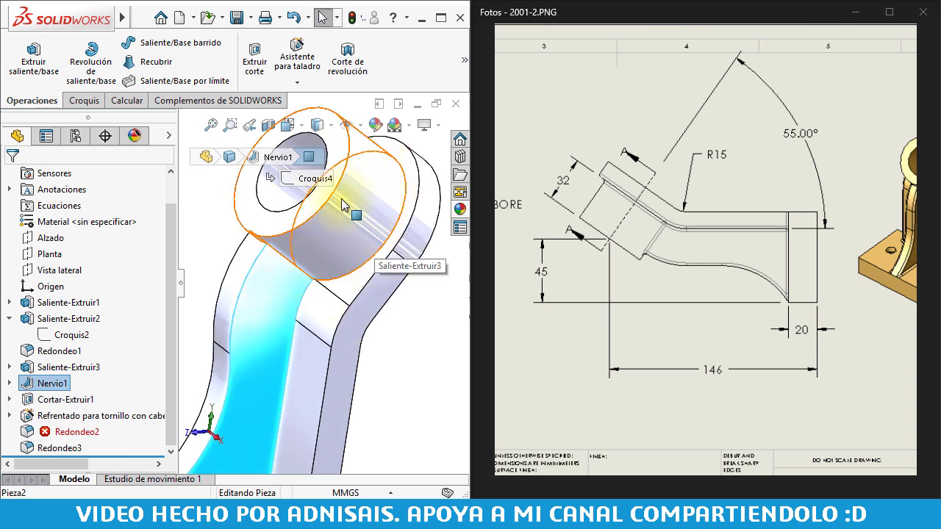
Edit Saliente-Extruir3 to add Direction 2 with a 1.00 mm depth and accept
left_click(345, 241)
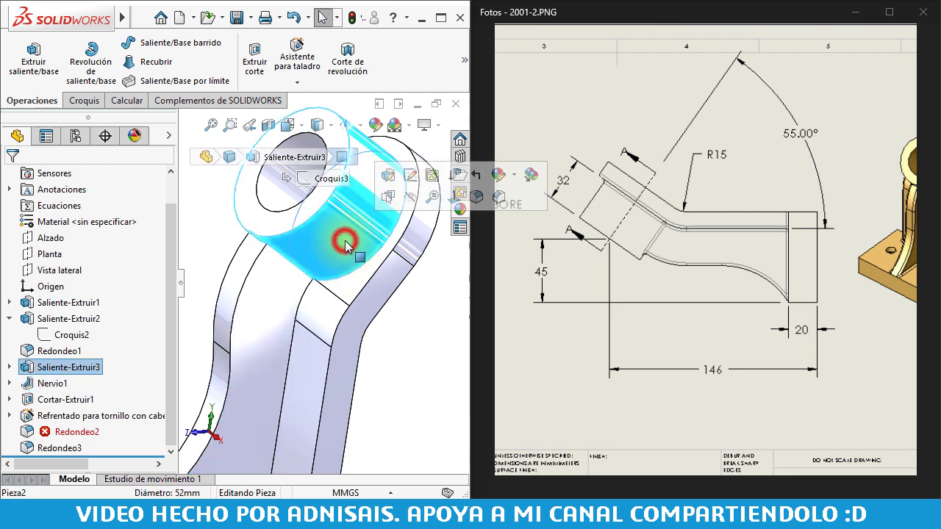
left_click(21, 367)
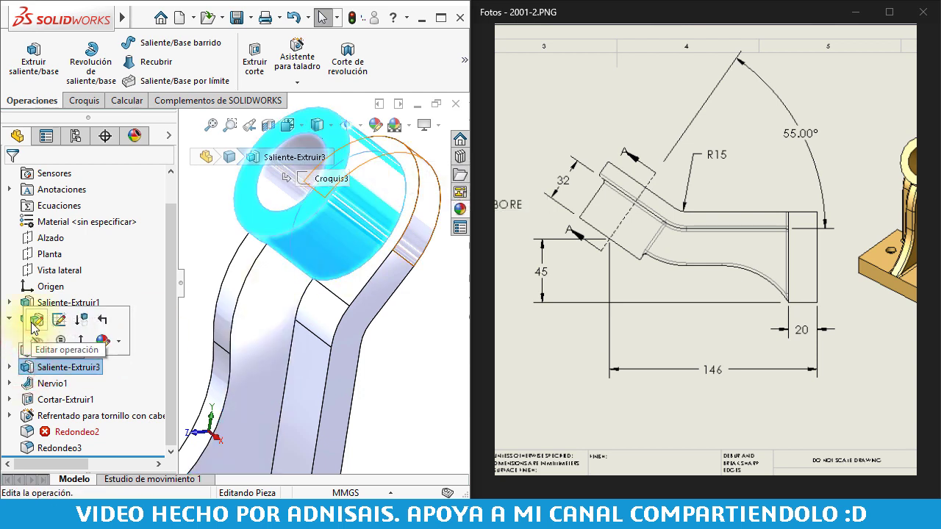
left_click(35, 320)
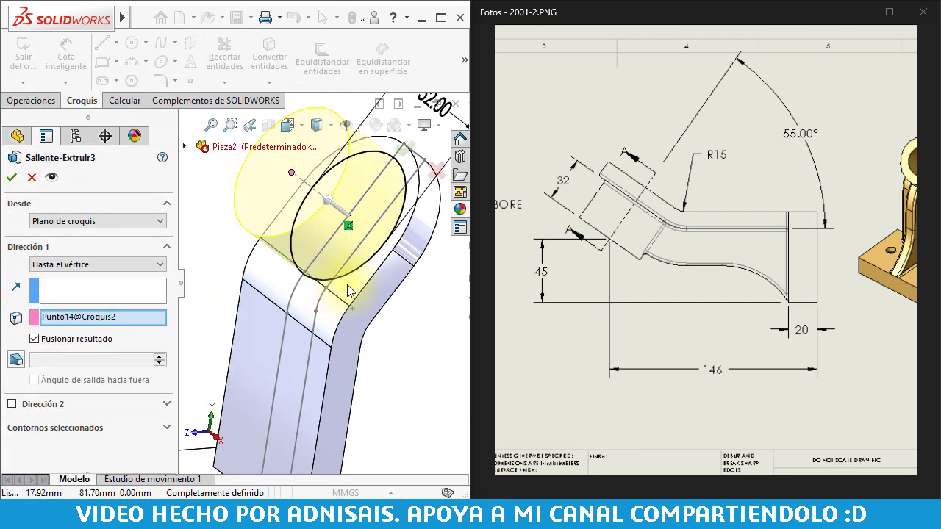
left_click(13, 404)
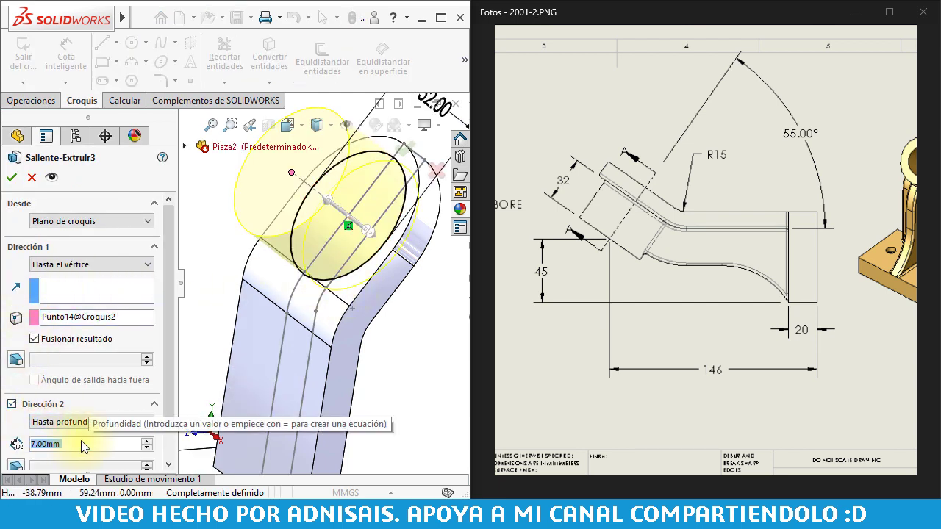
type("1")
key("Return")
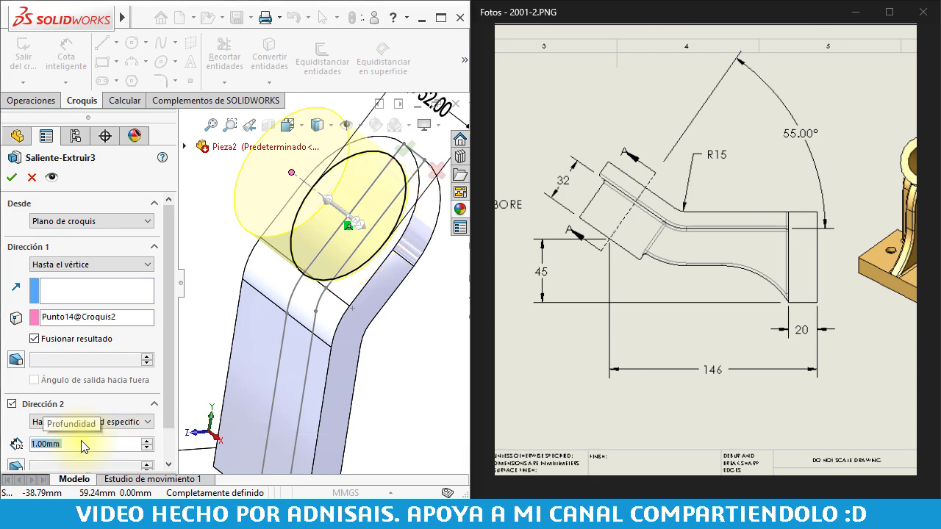
left_click(10, 179)
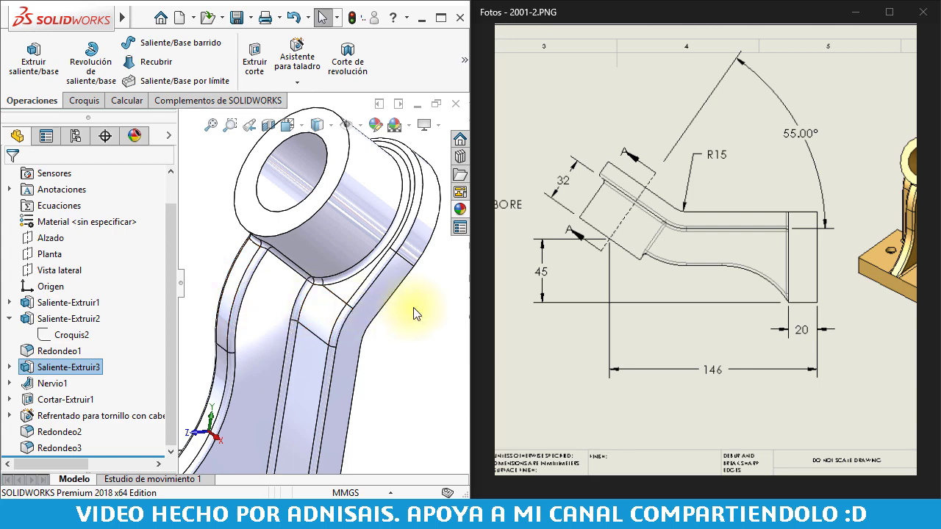
middle_click_drag(395, 305, 305, 265)
scroll(305, 265, "down", 2)
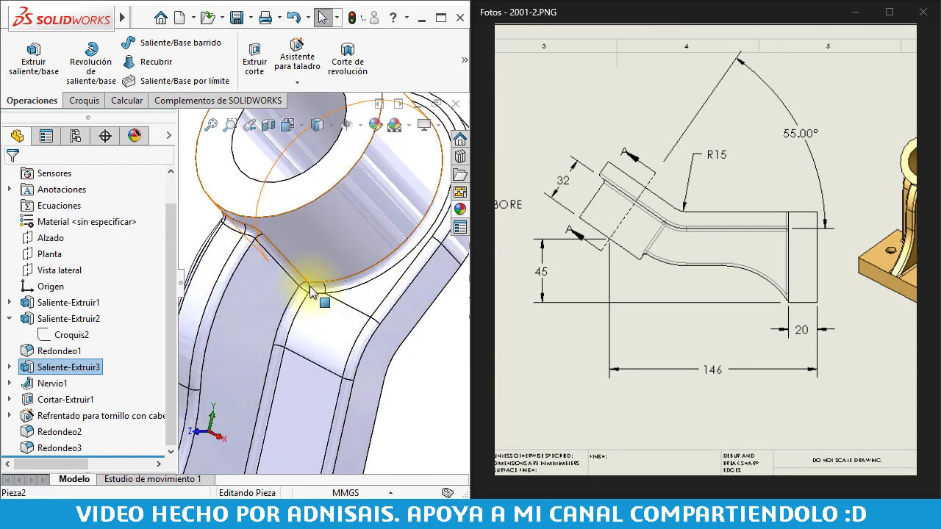
scroll(332, 303, "down", 2)
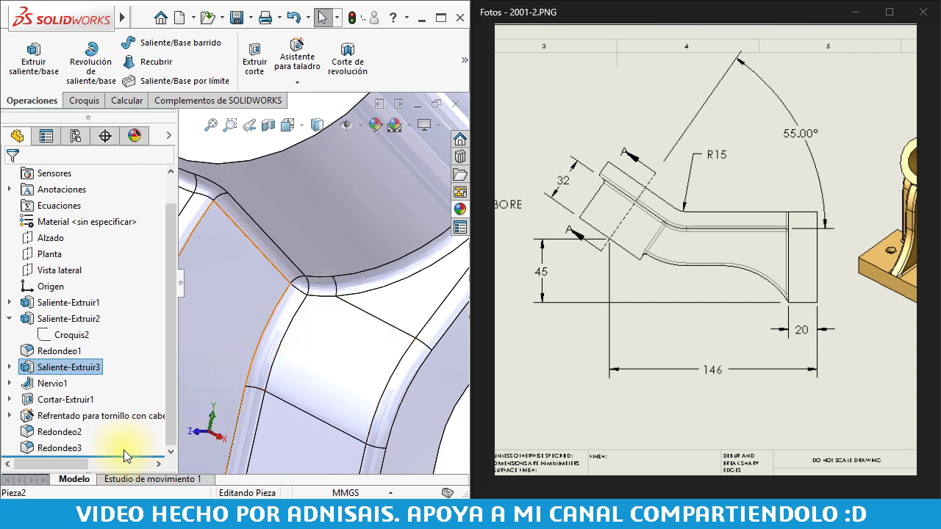
left_click_drag(123, 454, 131, 416)
left_click_drag(128, 373, 129, 375)
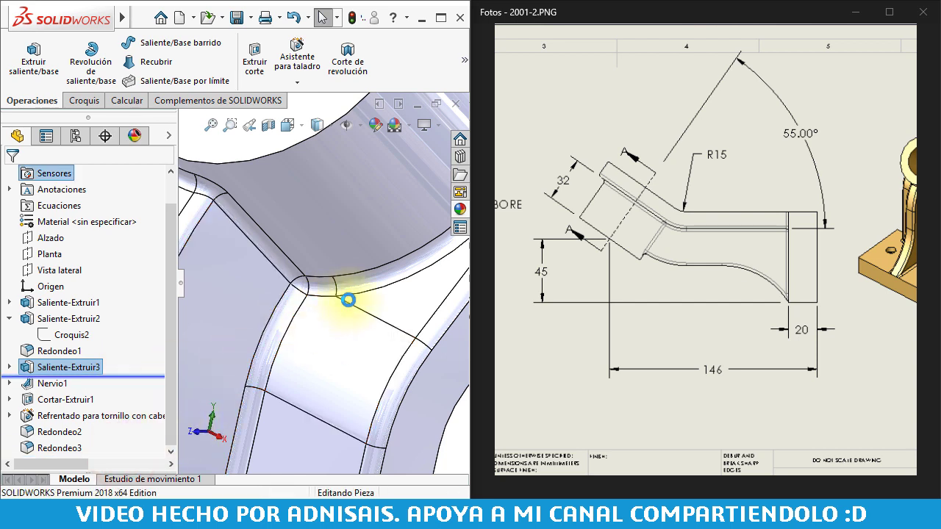
left_click(282, 268)
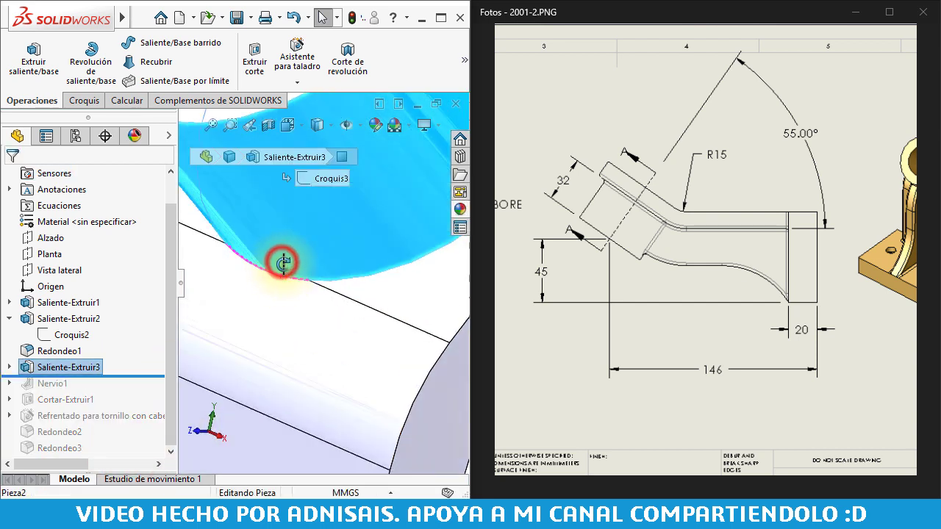
scroll(281, 279, "up", 2)
left_click(281, 280)
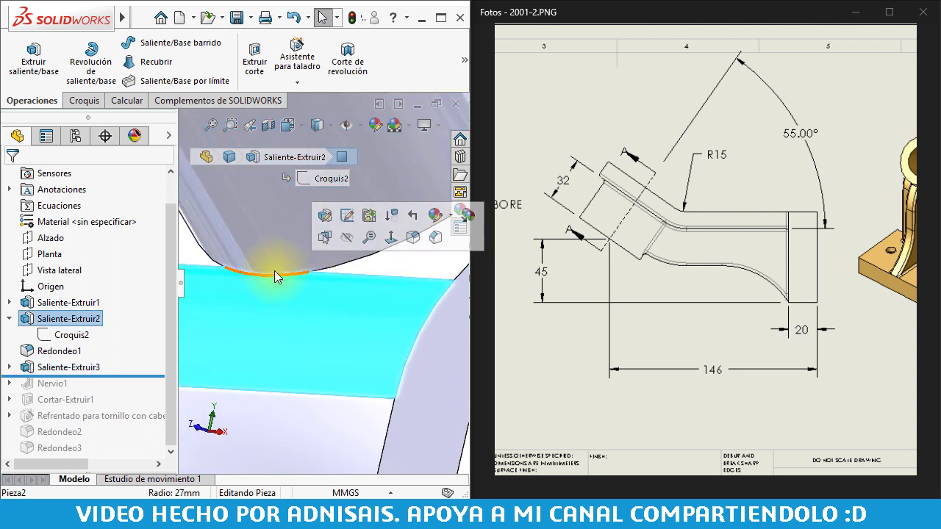
left_click(274, 270)
left_click(285, 286)
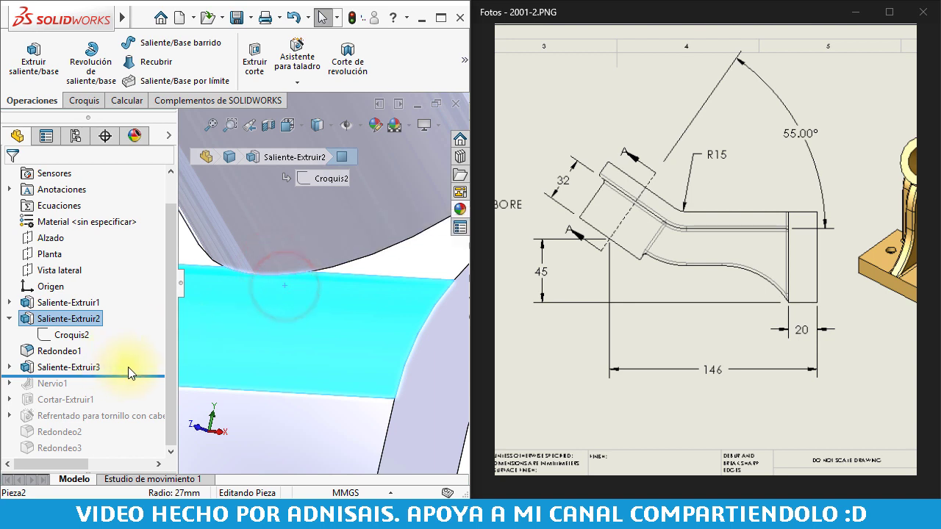
left_click_drag(139, 375, 141, 385)
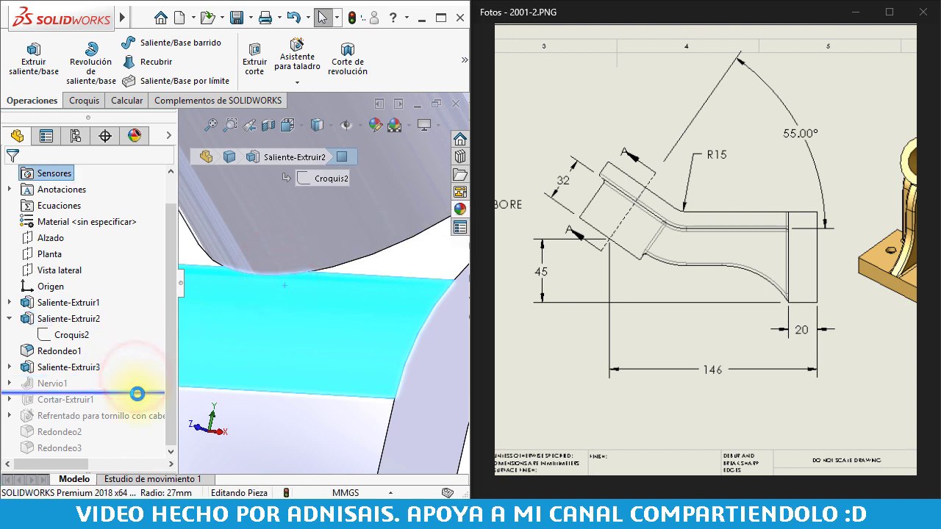
left_click(313, 278)
scroll(316, 269, "down", 2)
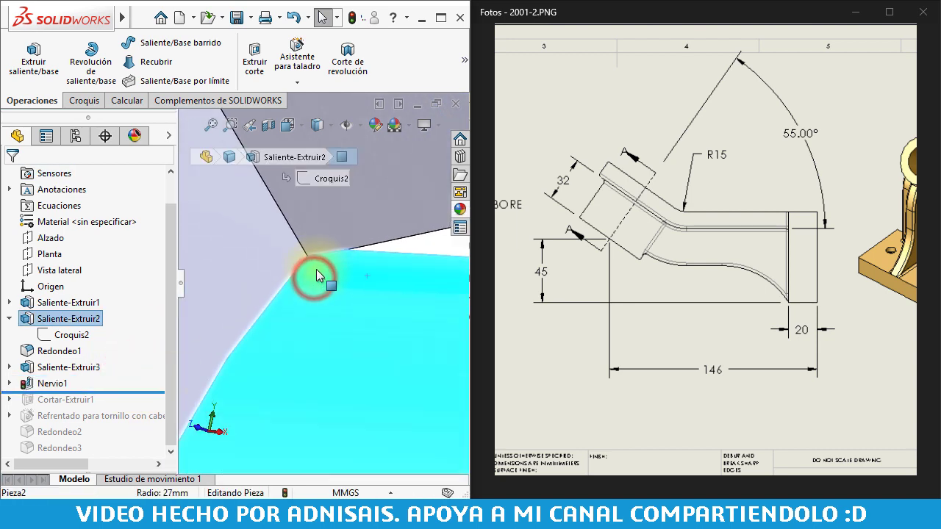
scroll(290, 250, "down", 2)
left_click(274, 252)
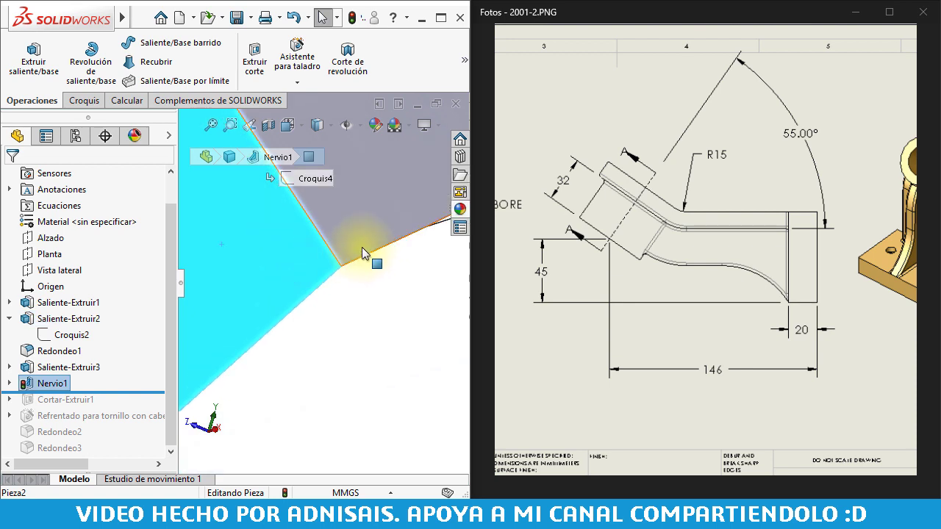
left_click_drag(140, 391, 140, 456)
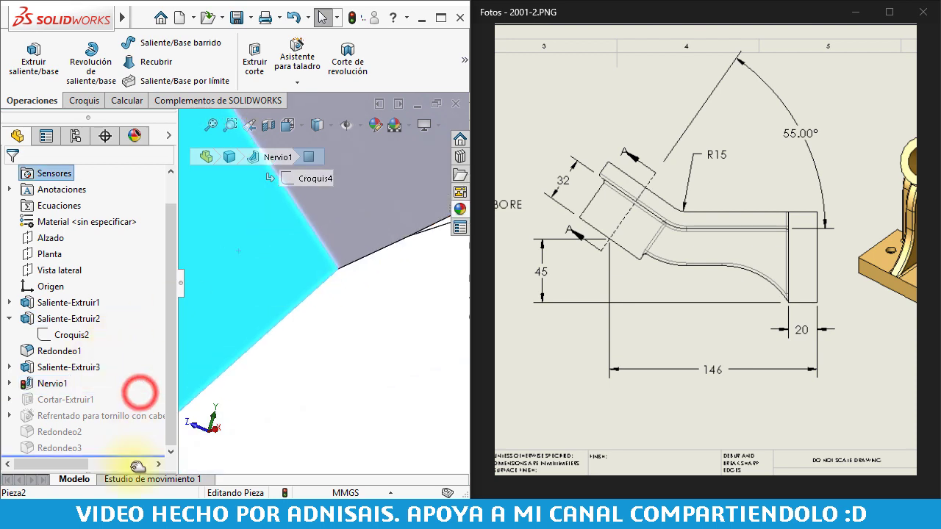
Show the part isometrically, fit the whole PHASE2 sheet, and switch to part Pieza1
key("ctrl+7")
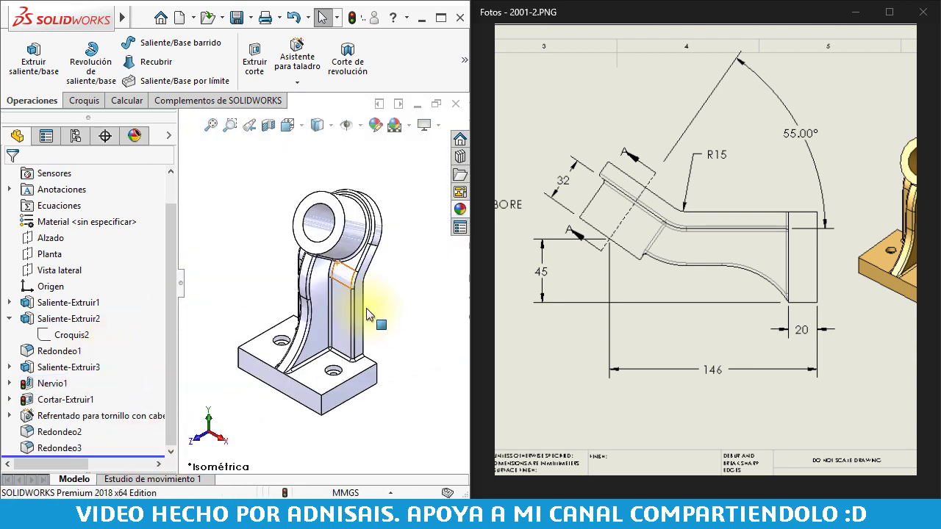
double_click(625, 255)
left_click(231, 217)
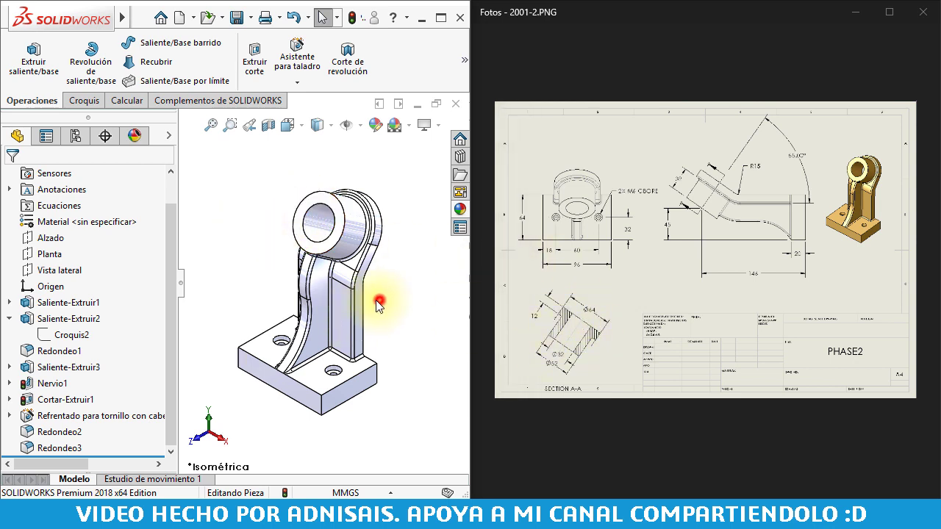
key("ctrl+Tab")
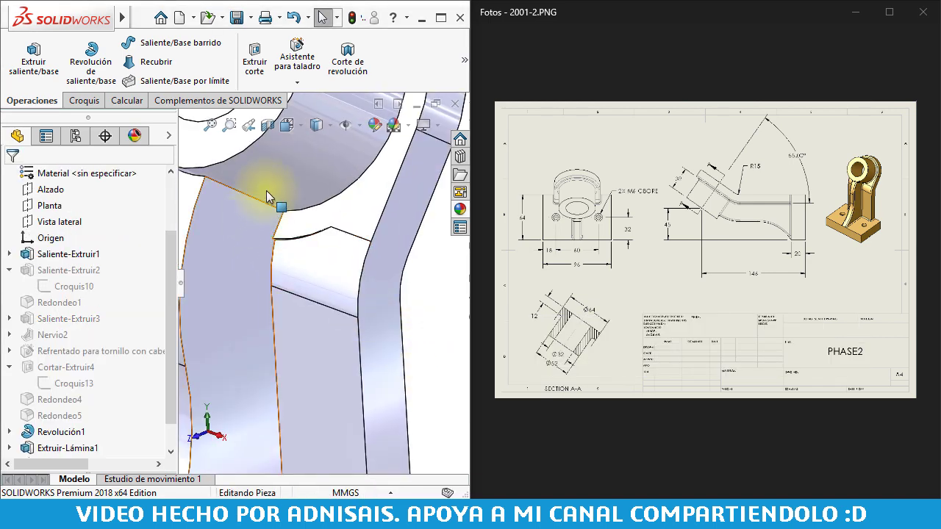
Open Croquis2 under Revolución1 to read its dimensions, then exit the sketch unchanged
scroll(294, 191, "up", 3)
left_click(326, 189)
scroll(325, 220, "up", 3)
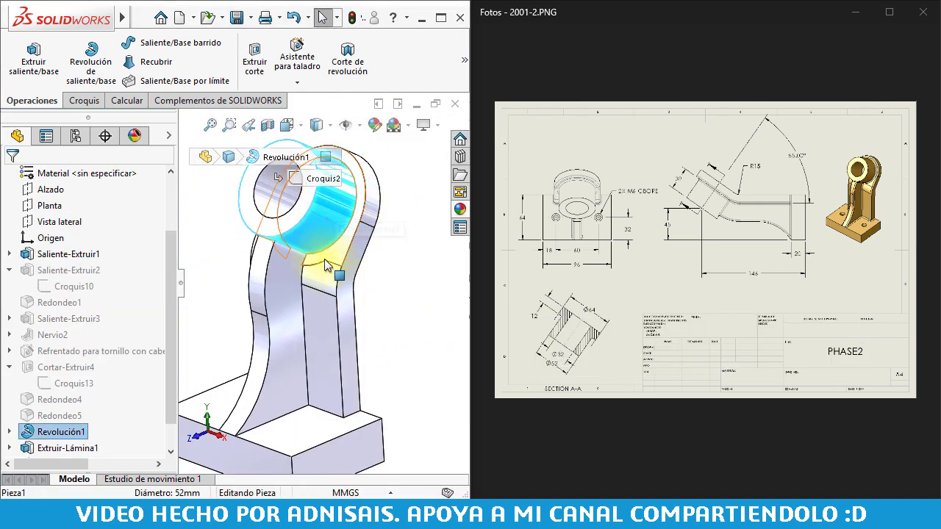
scroll(327, 266, "down", 3)
scroll(316, 294, "down", 2)
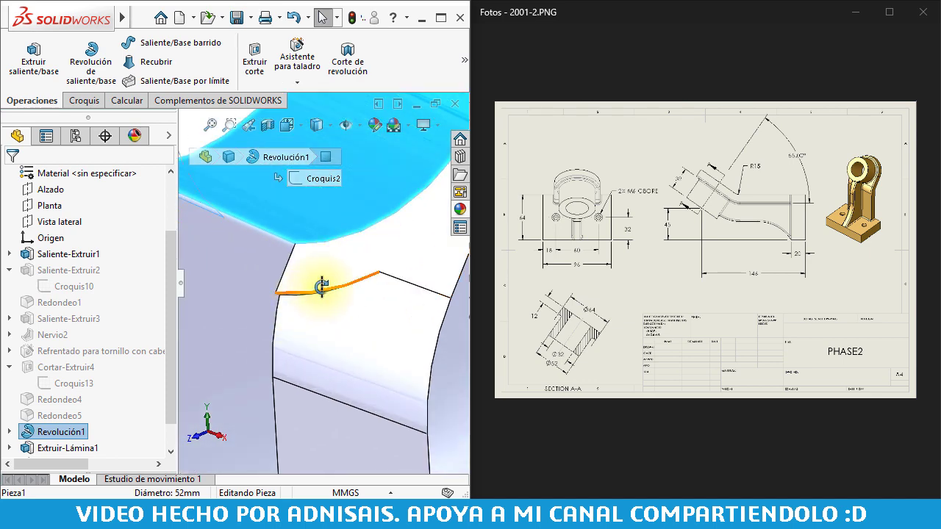
middle_click_drag(321, 286, 336, 273)
left_click(15, 430)
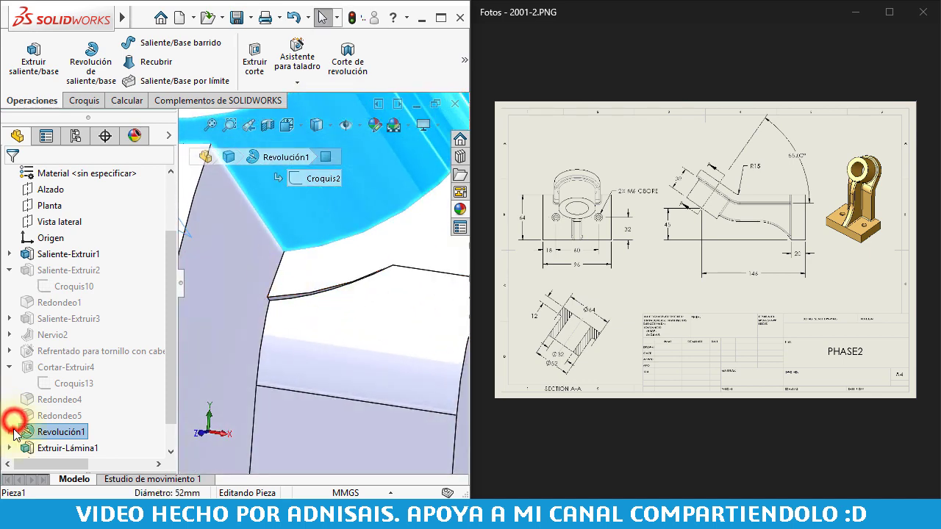
left_click(55, 448)
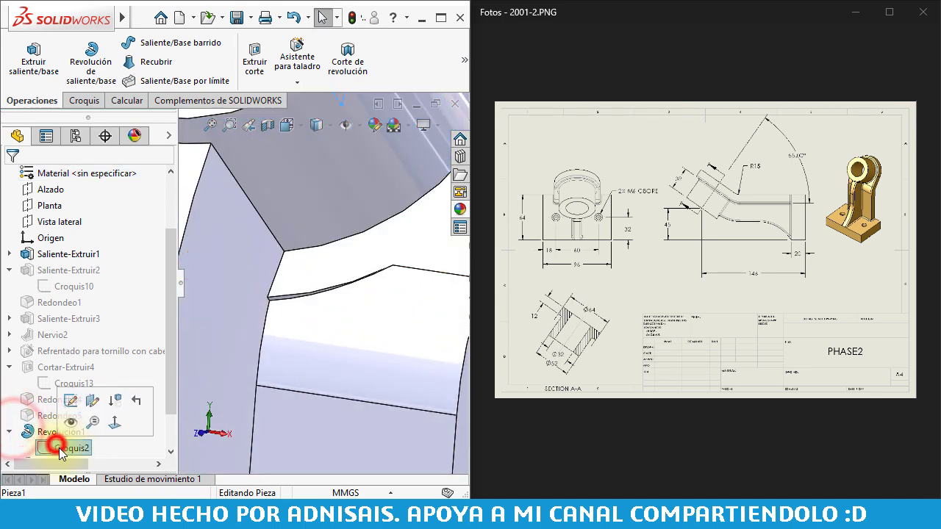
left_click(71, 400)
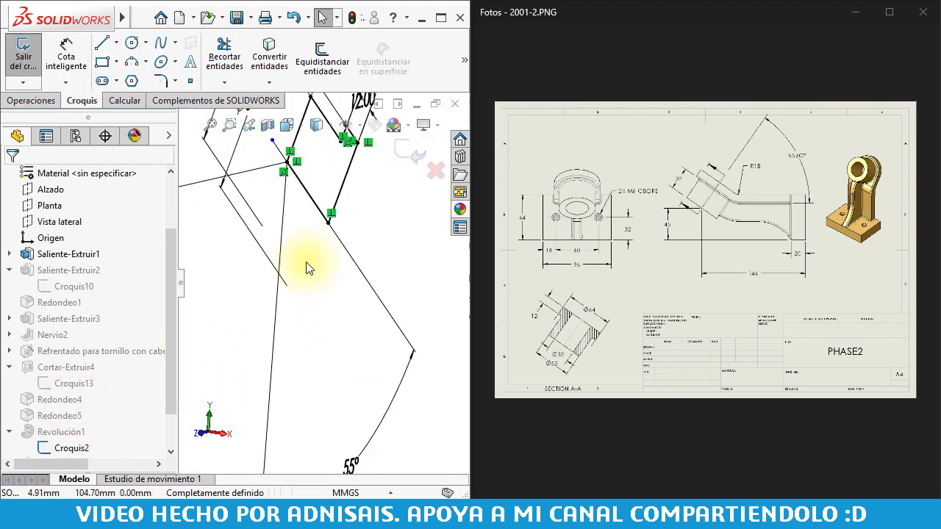
left_click(411, 151)
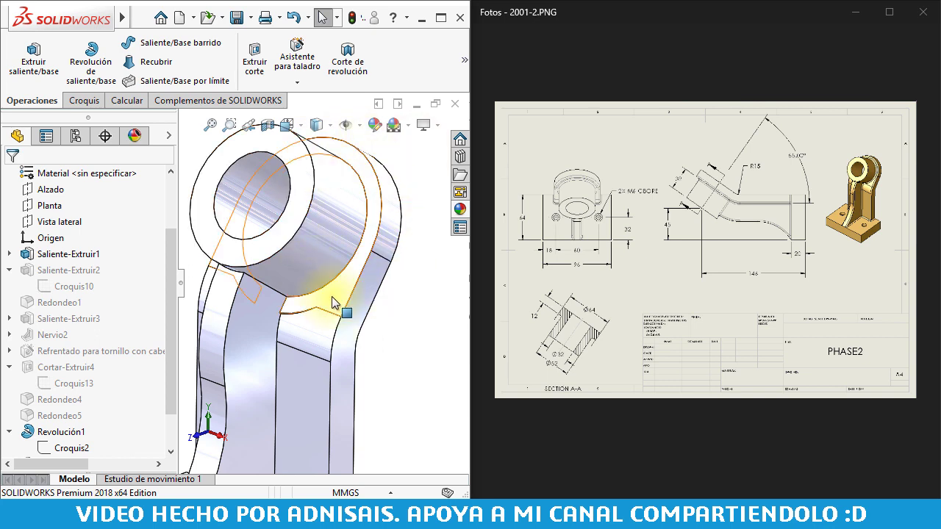
Inspect the revolved boss and Extruir-Lámina1 face, then return to the Pieza2 bracket
left_click(329, 300)
left_click(290, 310)
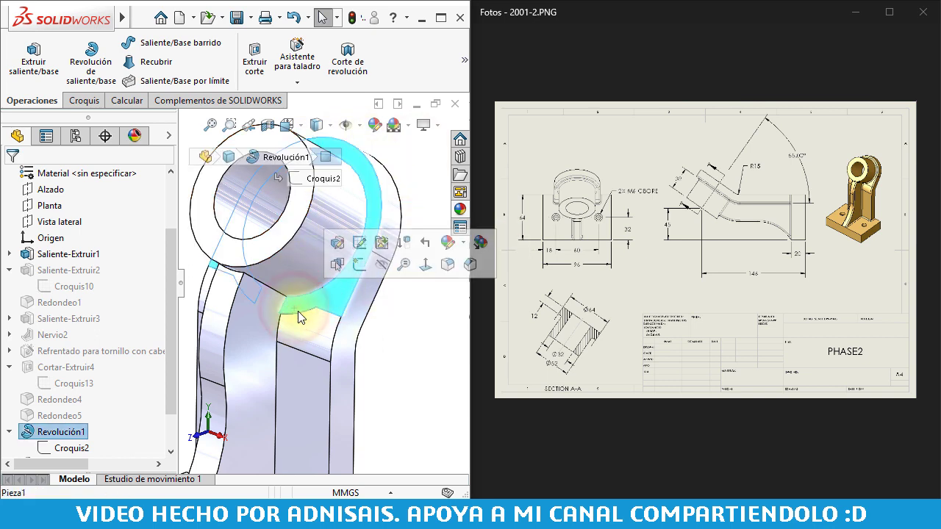
left_click(298, 317)
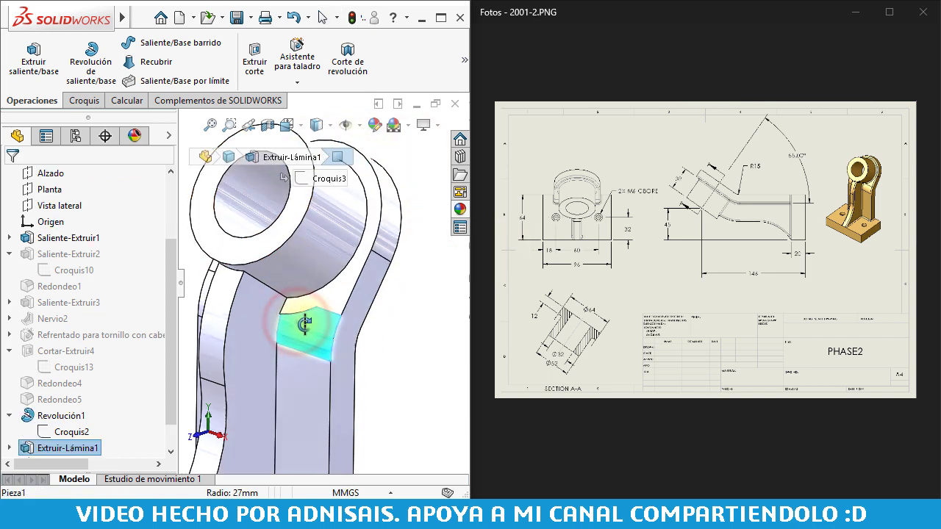
scroll(303, 323, "down", 3)
scroll(293, 305, "down", 2)
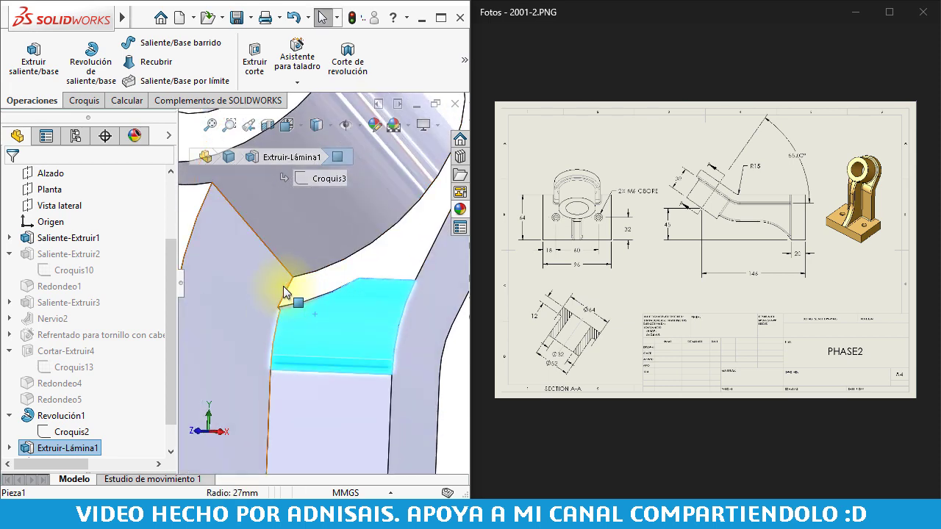
scroll(420, 330, "up", 4)
left_click(418, 316)
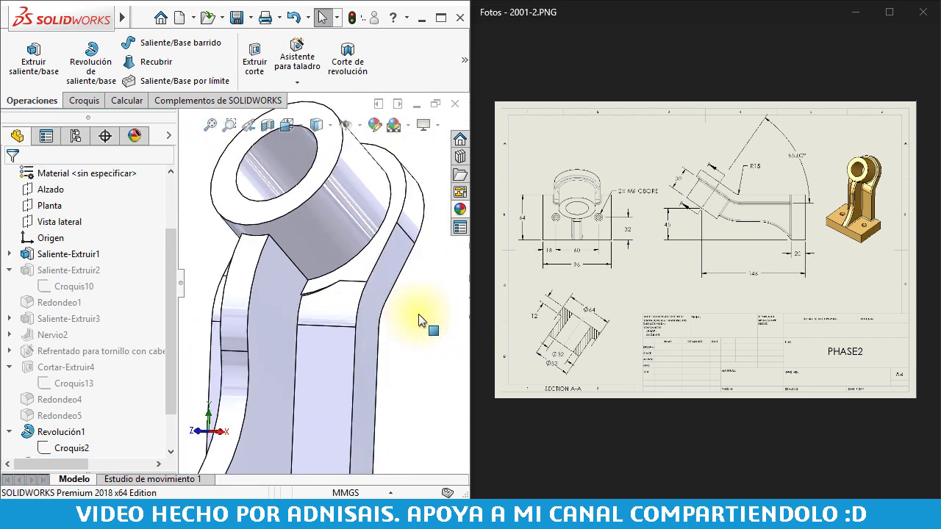
left_click(397, 288)
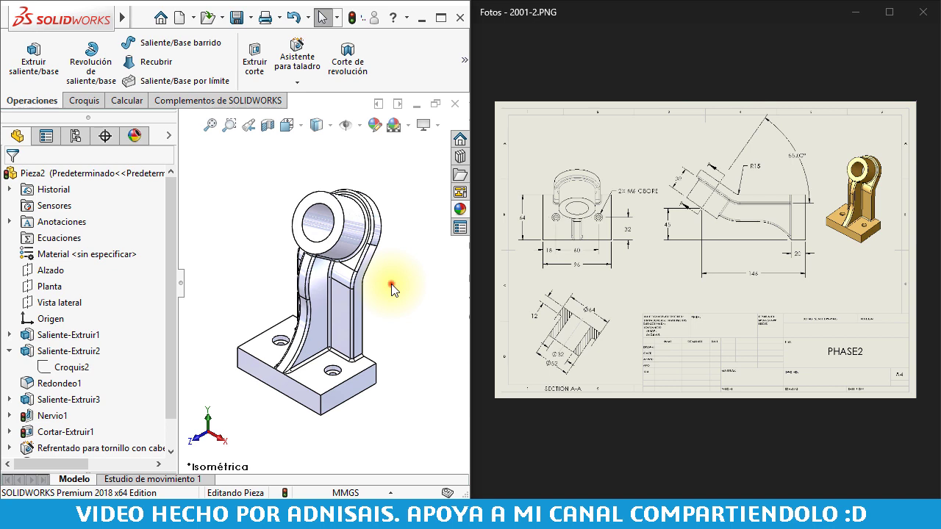
left_click(392, 284)
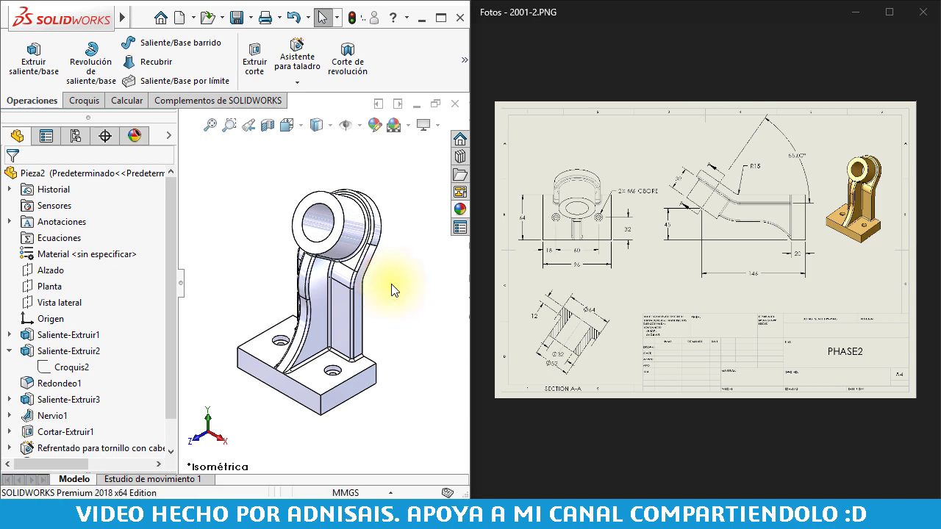
left_click(9, 350)
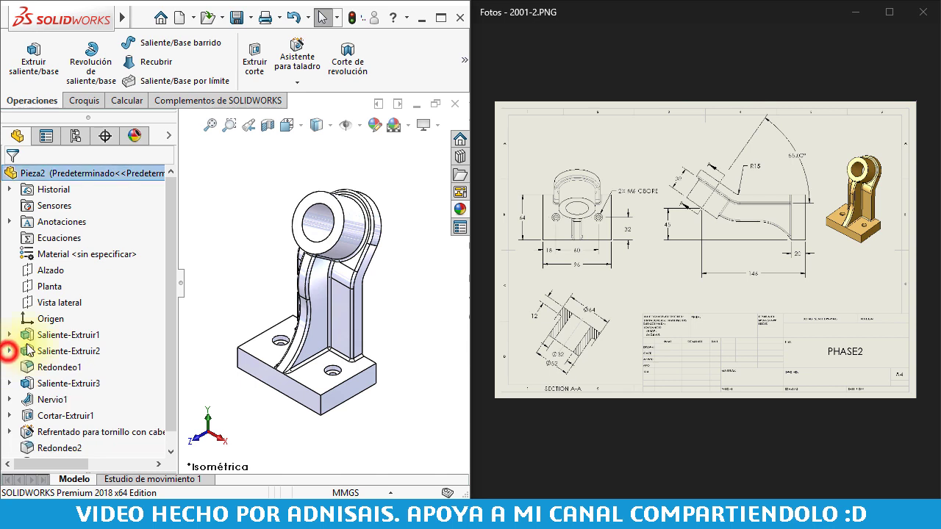